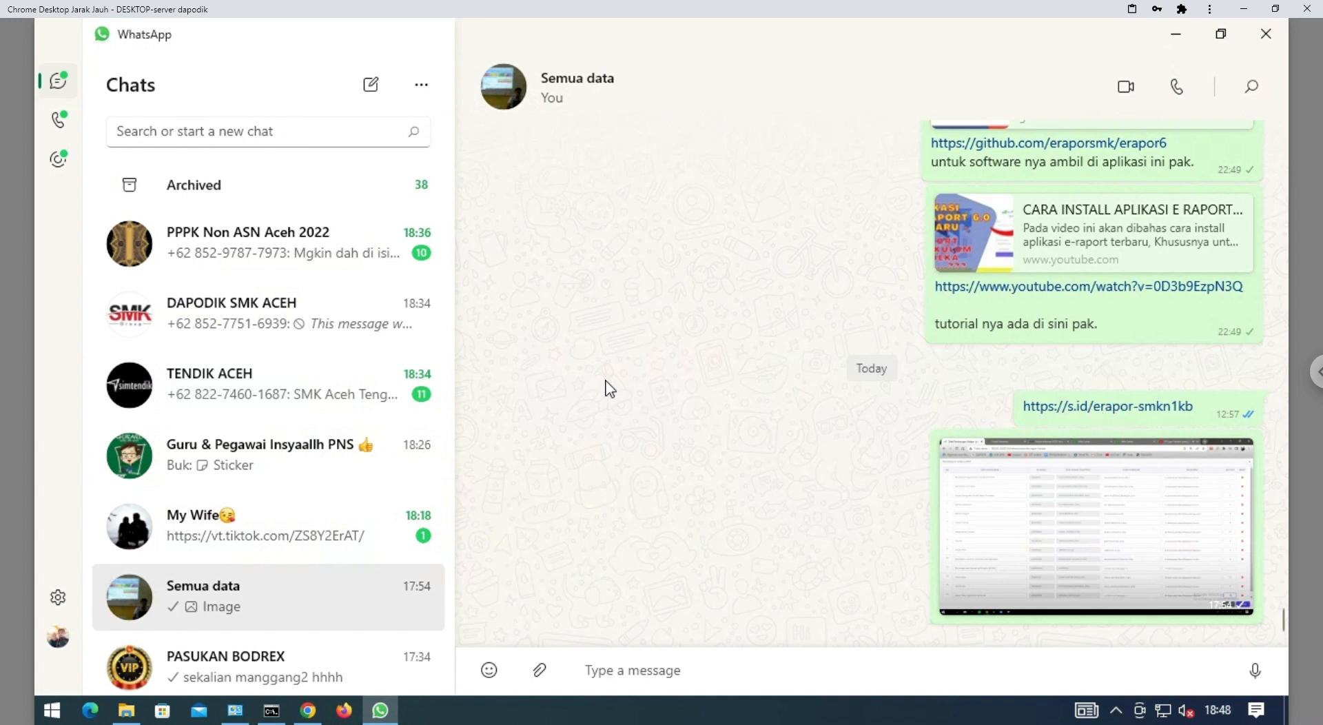
{"action": "right_click", "coordinate": [1068, 415]}
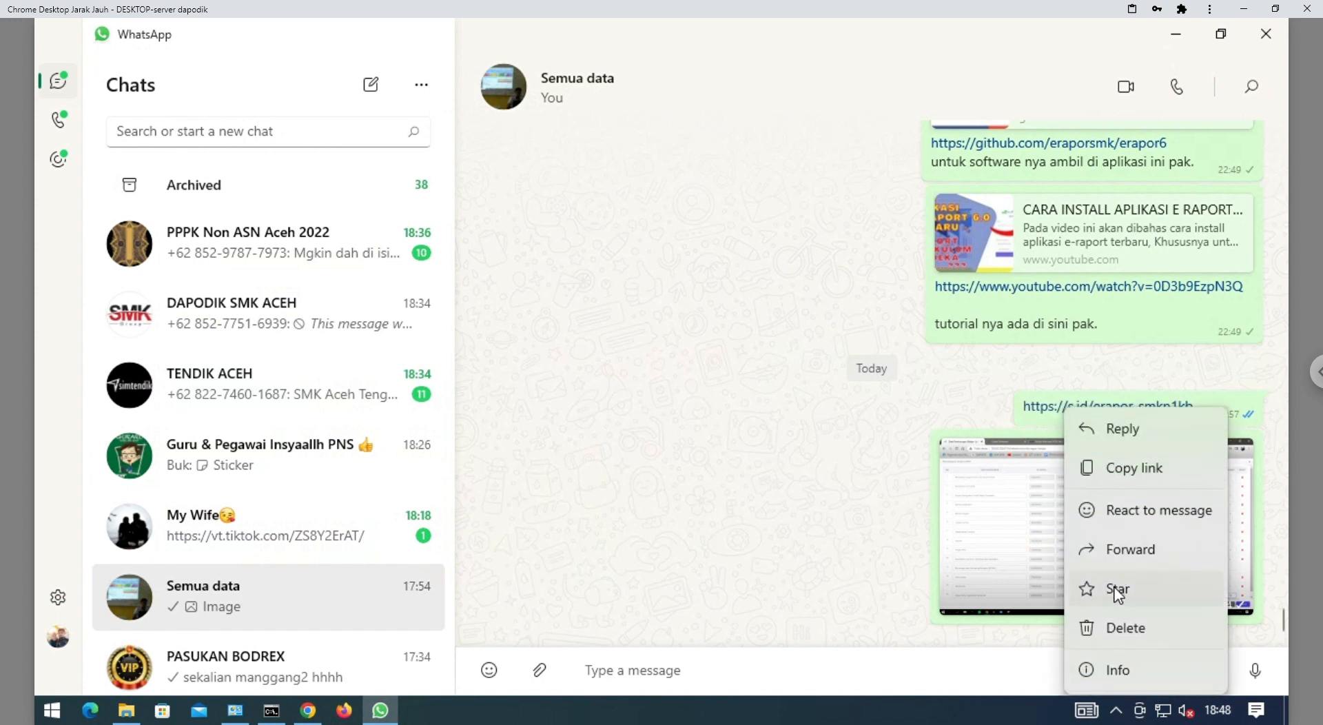
{"action": "left_click", "coordinate": [1130, 471]}
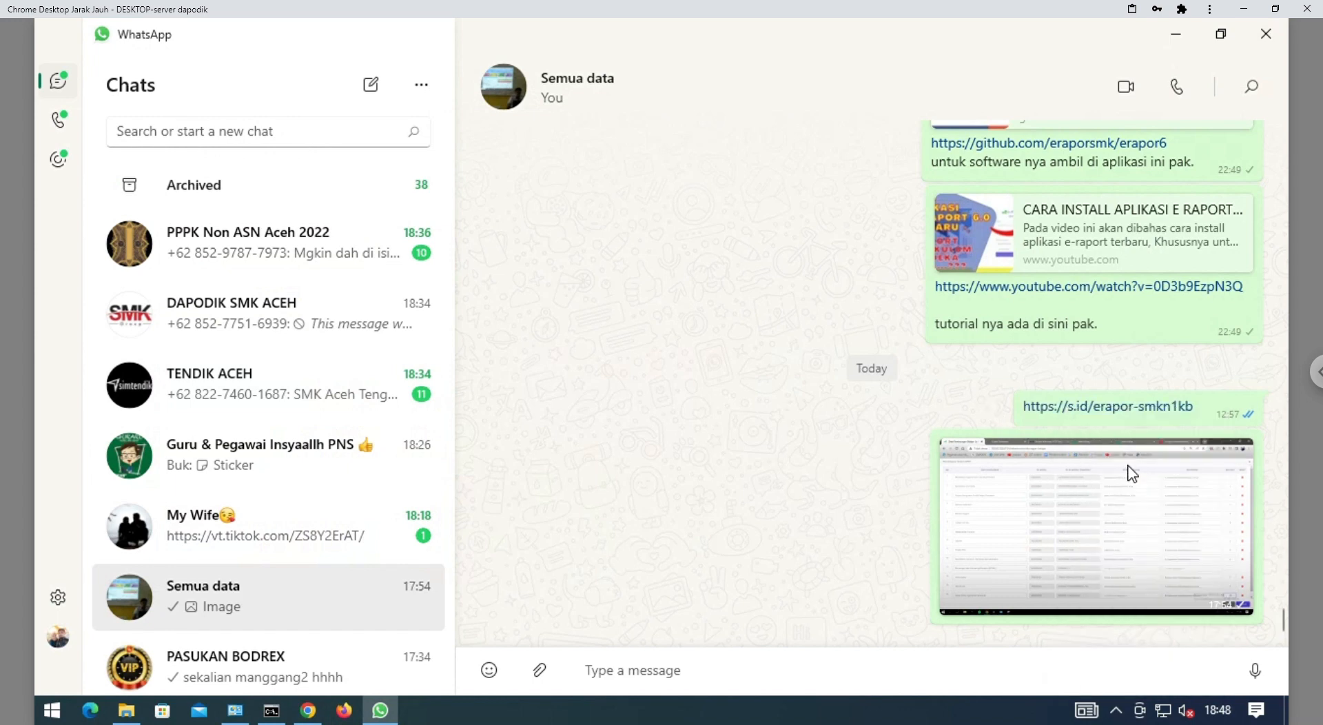
{"action": "left_click", "coordinate": [348, 719]}
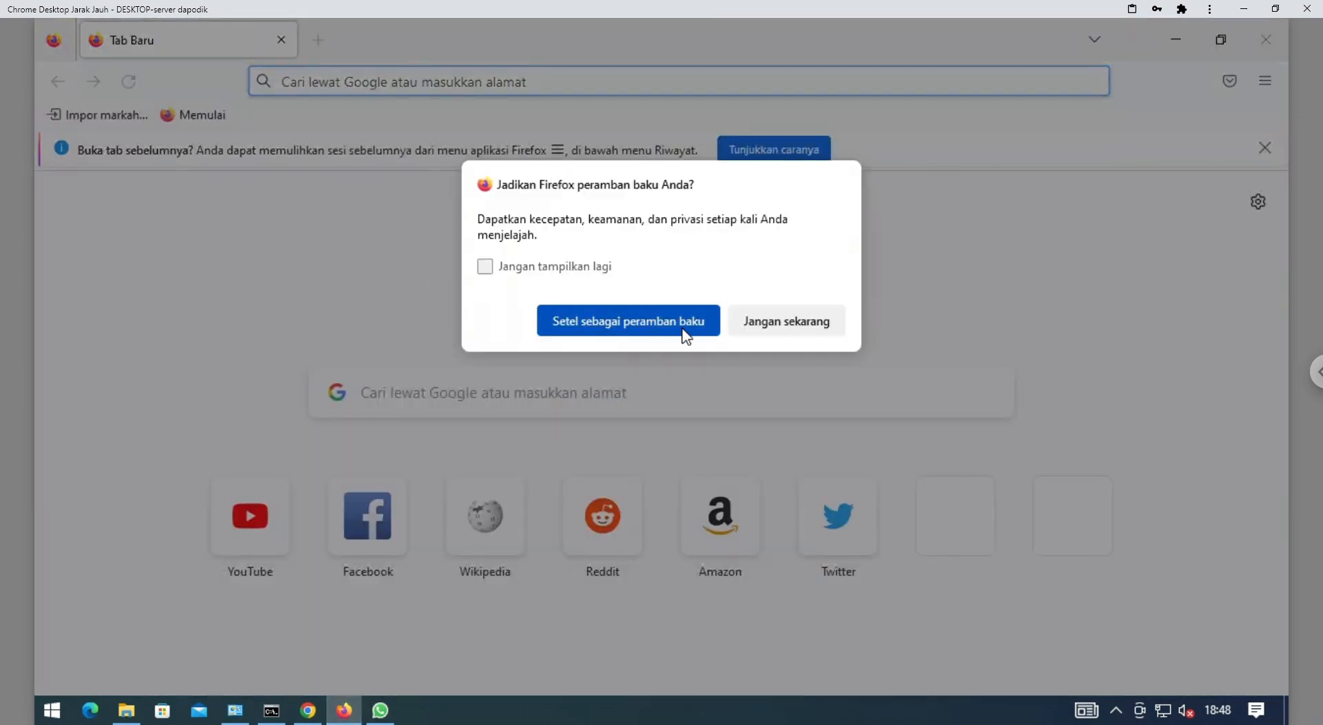
{"action": "left_click", "coordinate": [830, 326]}
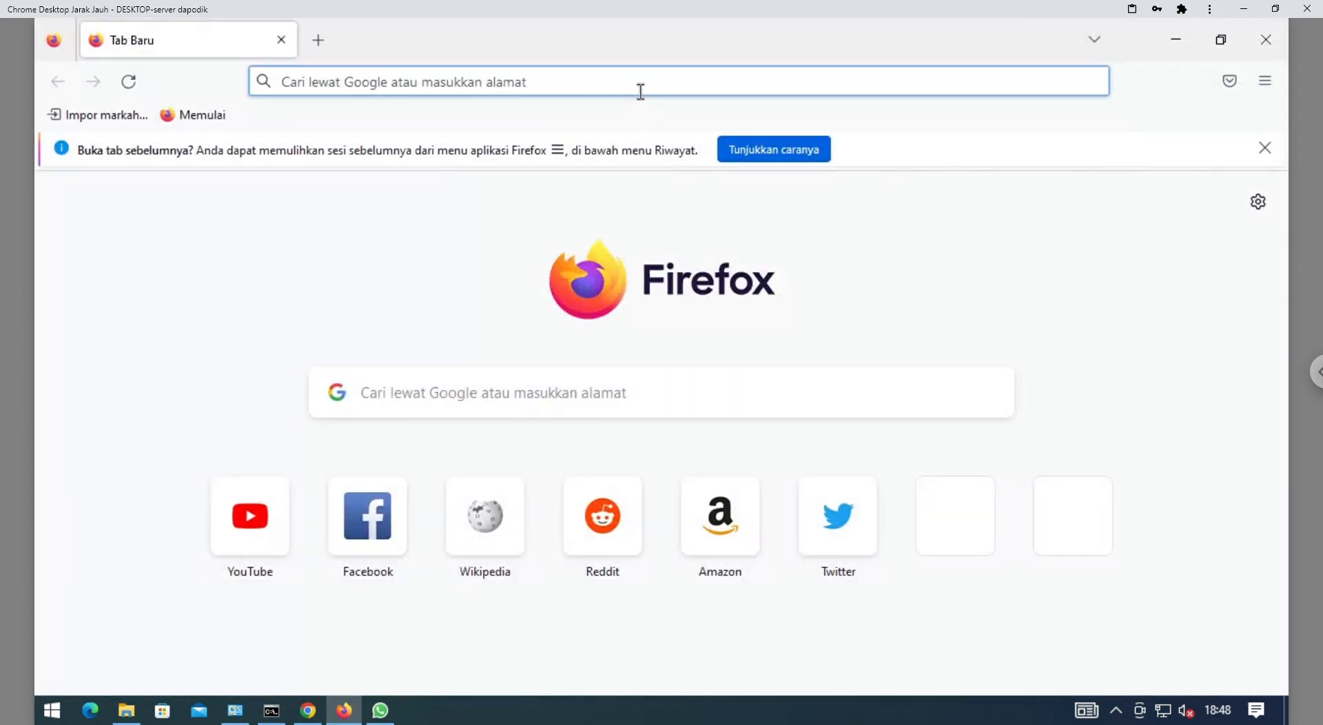
{"action": "left_click", "coordinate": [640, 91]}
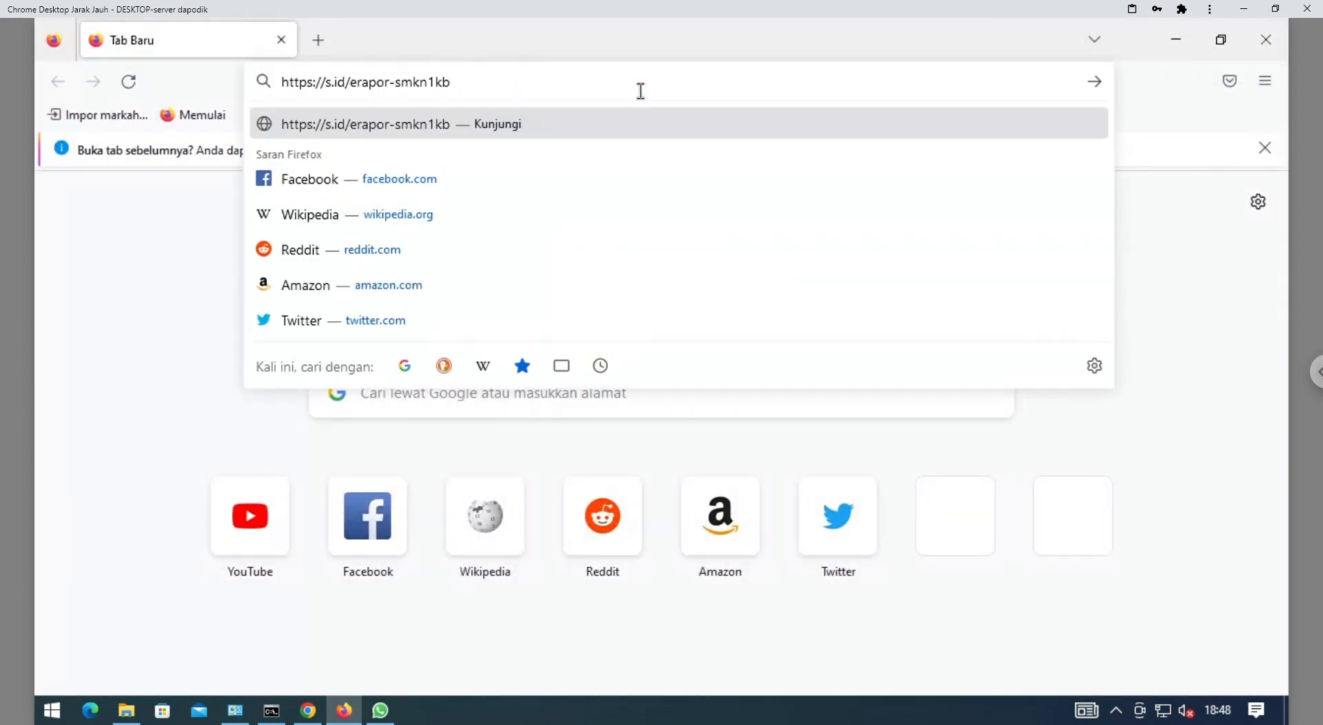
{"action": "key", "text": "Return"}
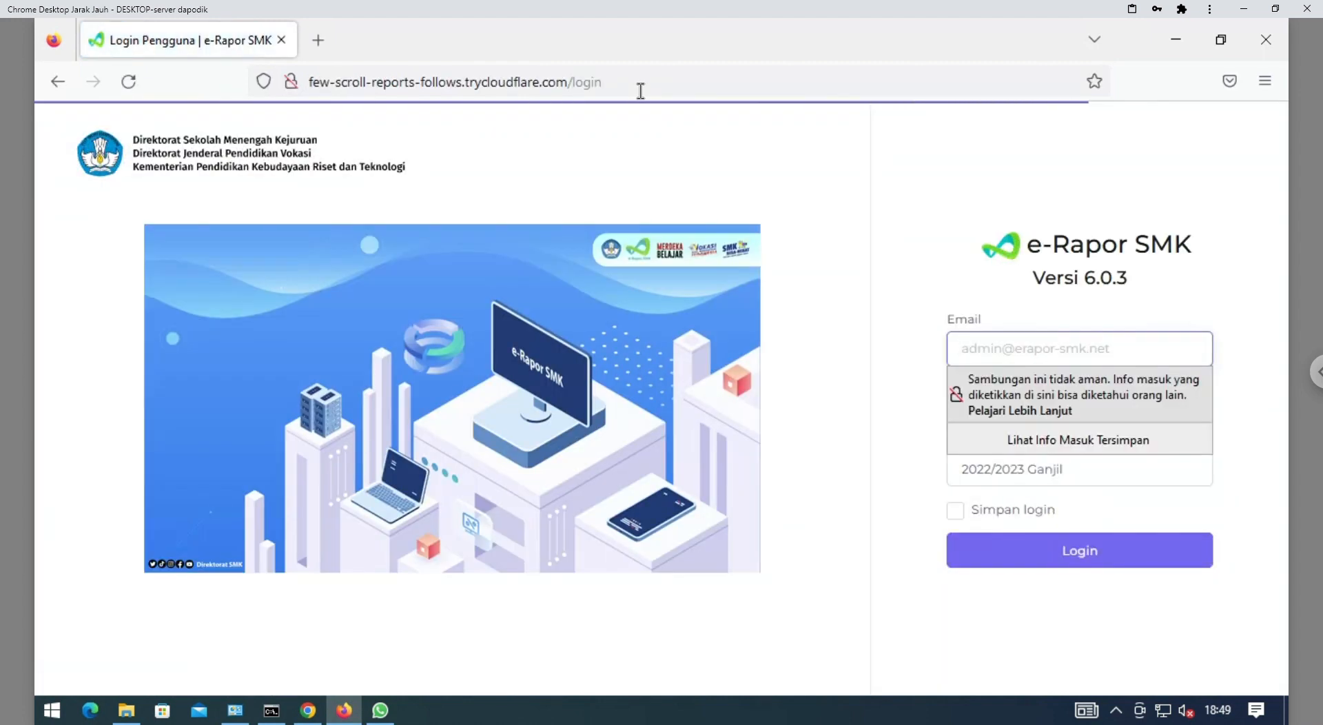
Enter the account's e-mail address in the login form's Email field
{"action": "left_click", "coordinate": [1044, 353]}
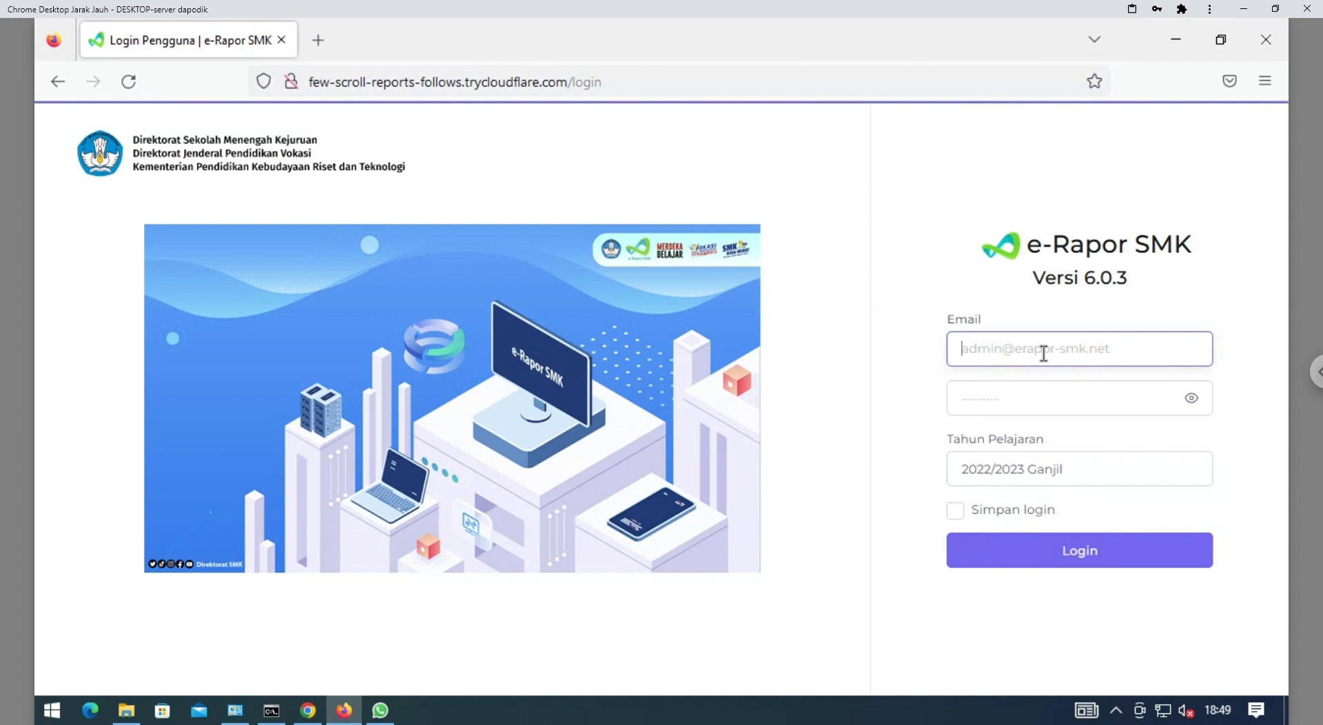
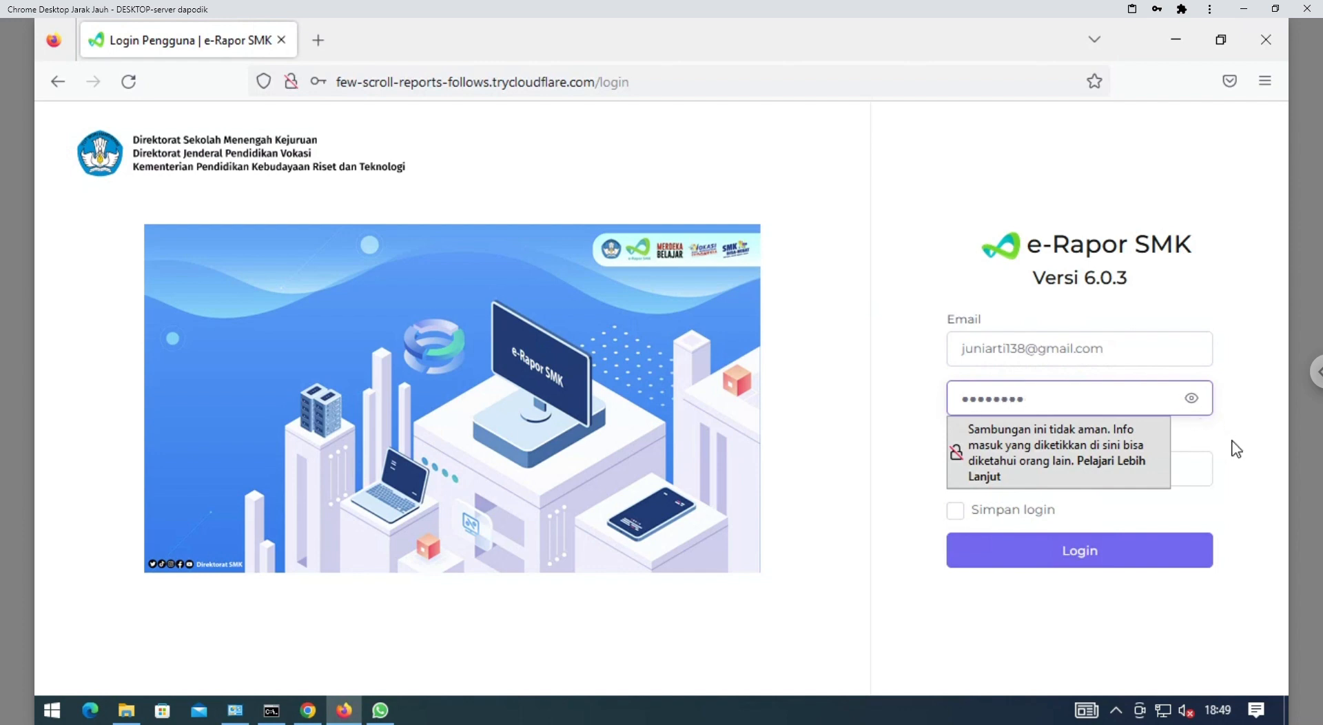
Get past the insecure-connection warning and log in for the 2022/2023 Ganjil school year
{"action": "left_click", "coordinate": [1235, 450]}
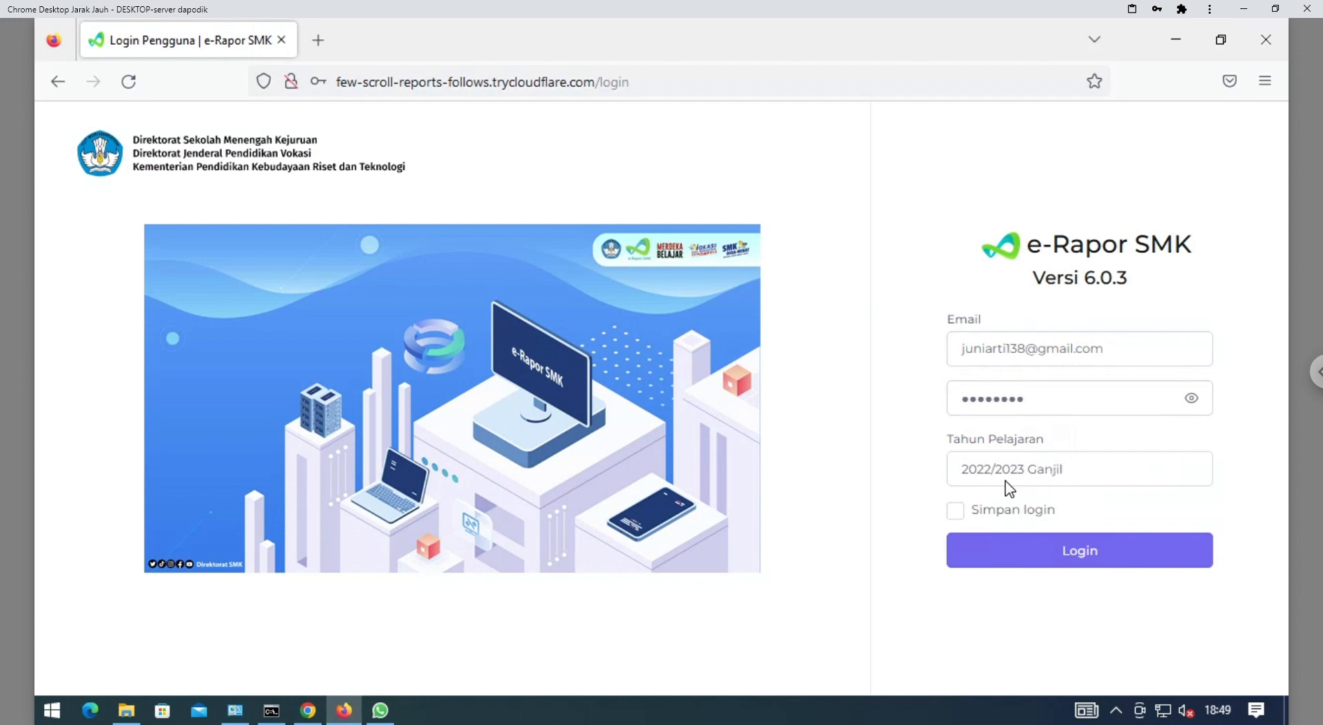
{"action": "left_click", "coordinate": [1036, 548]}
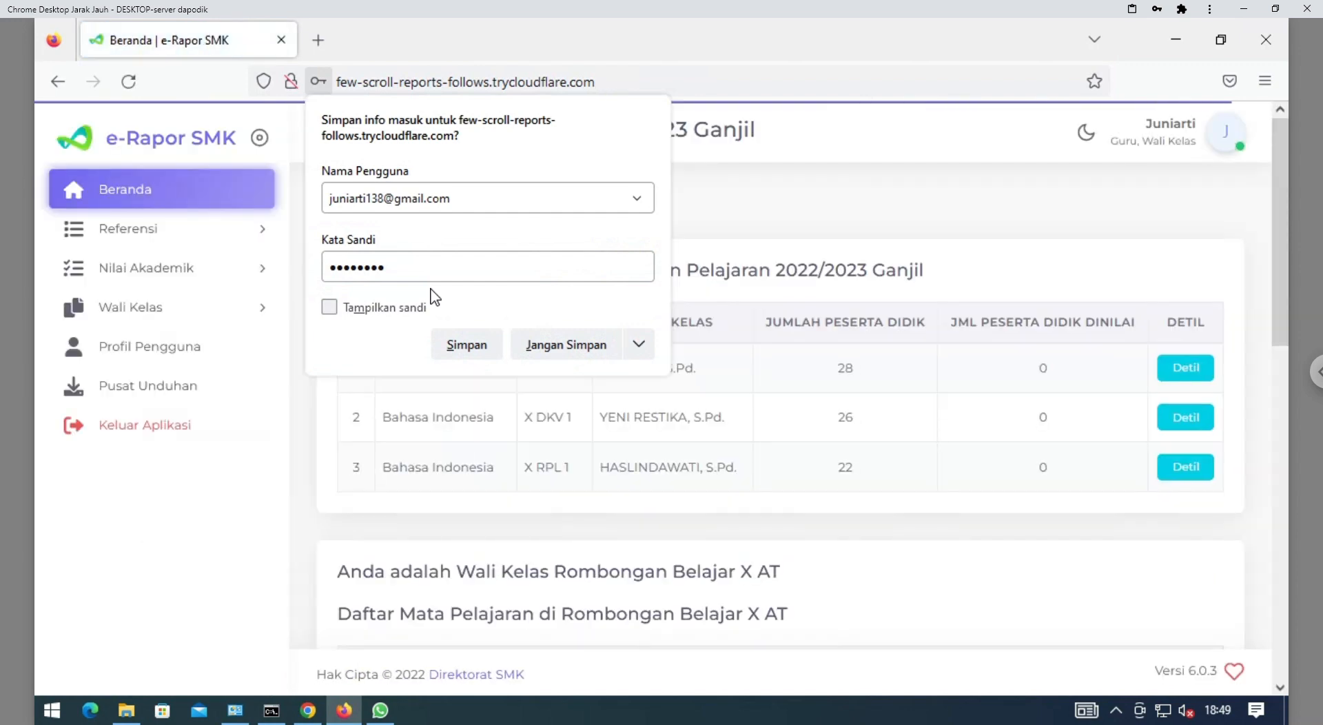
Save the login in Firefox and look over the Beranda tables of subjects for class X AT
{"action": "left_click", "coordinate": [469, 344]}
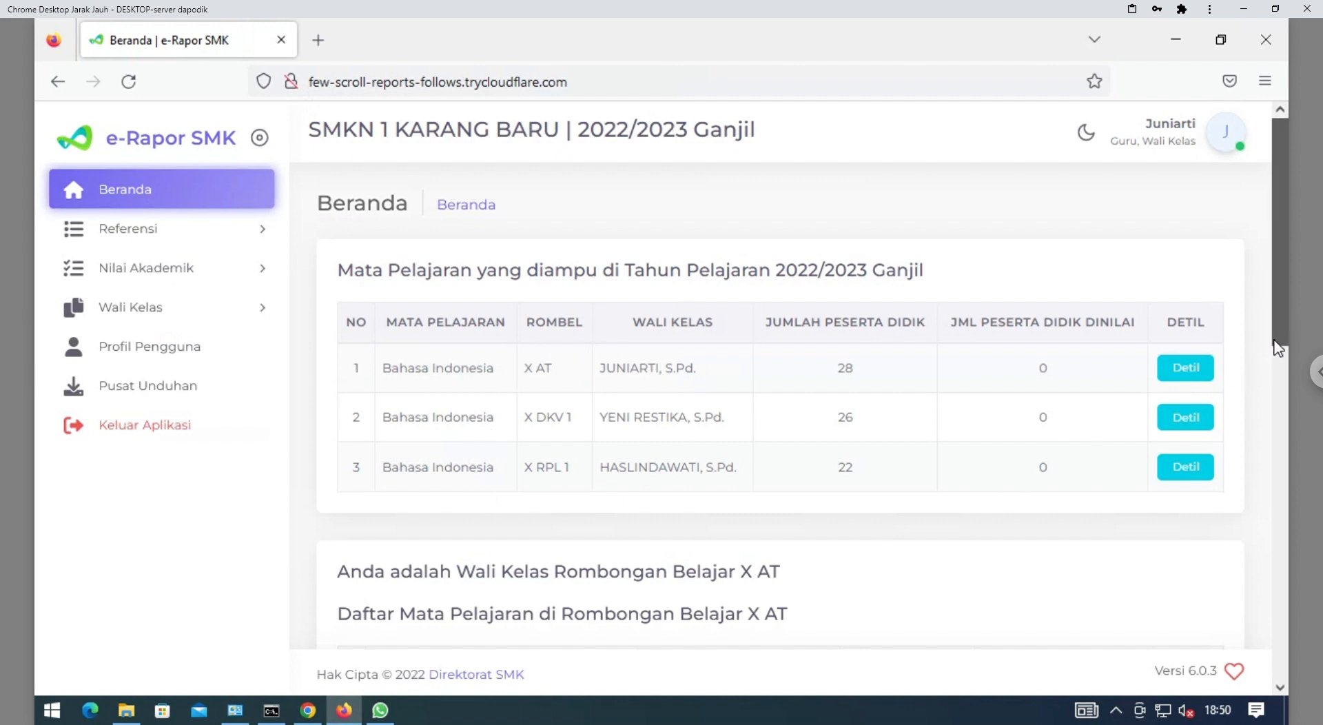
{"action": "left_click_drag", "start_coordinate": [1279, 348], "coordinate": [1265, 458]}
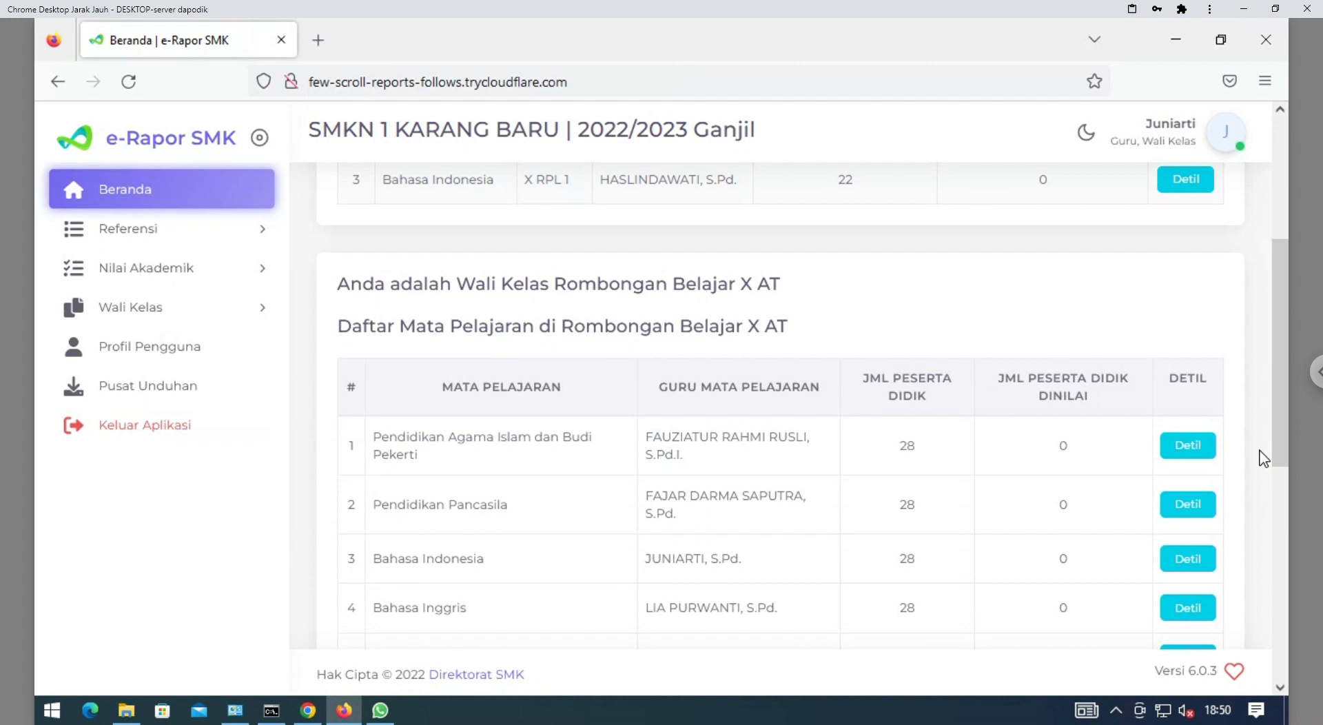
{"action": "scroll", "coordinate": [1277, 405], "scroll_direction": "down", "scroll_amount": 1}
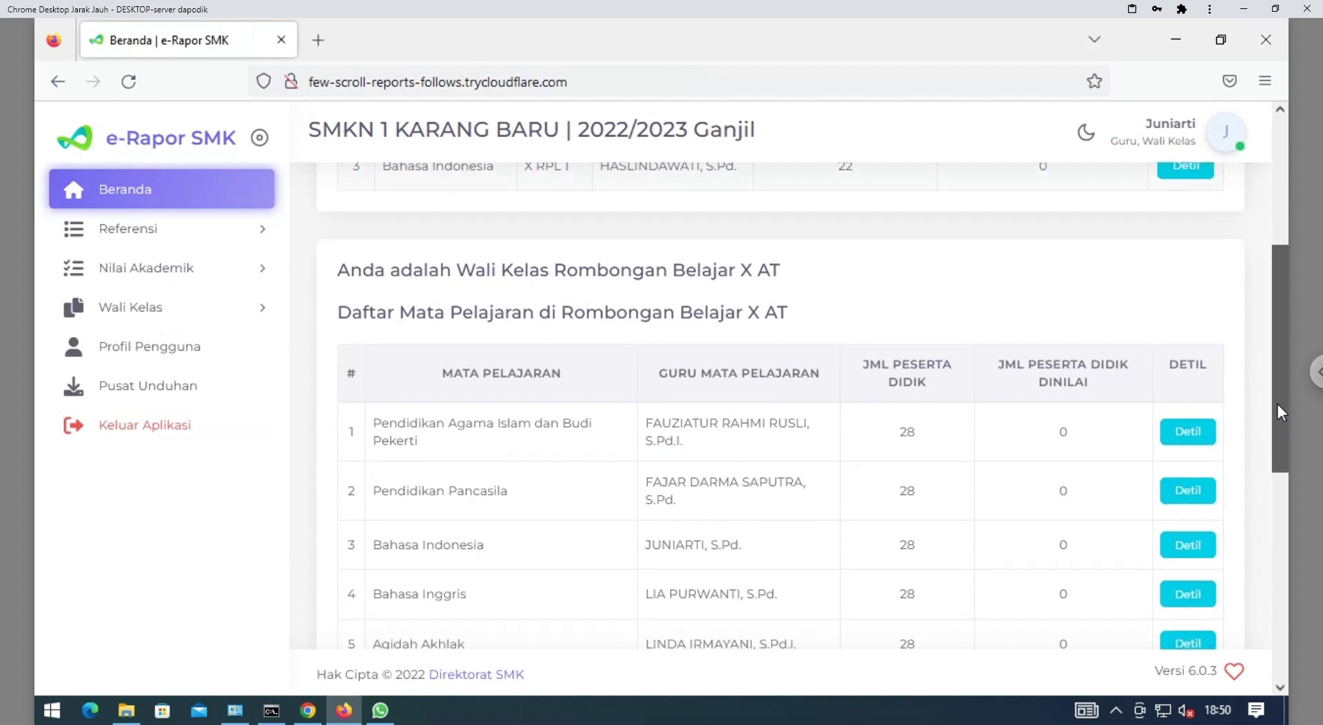
{"action": "left_click_drag", "start_coordinate": [1278, 411], "coordinate": [1279, 374]}
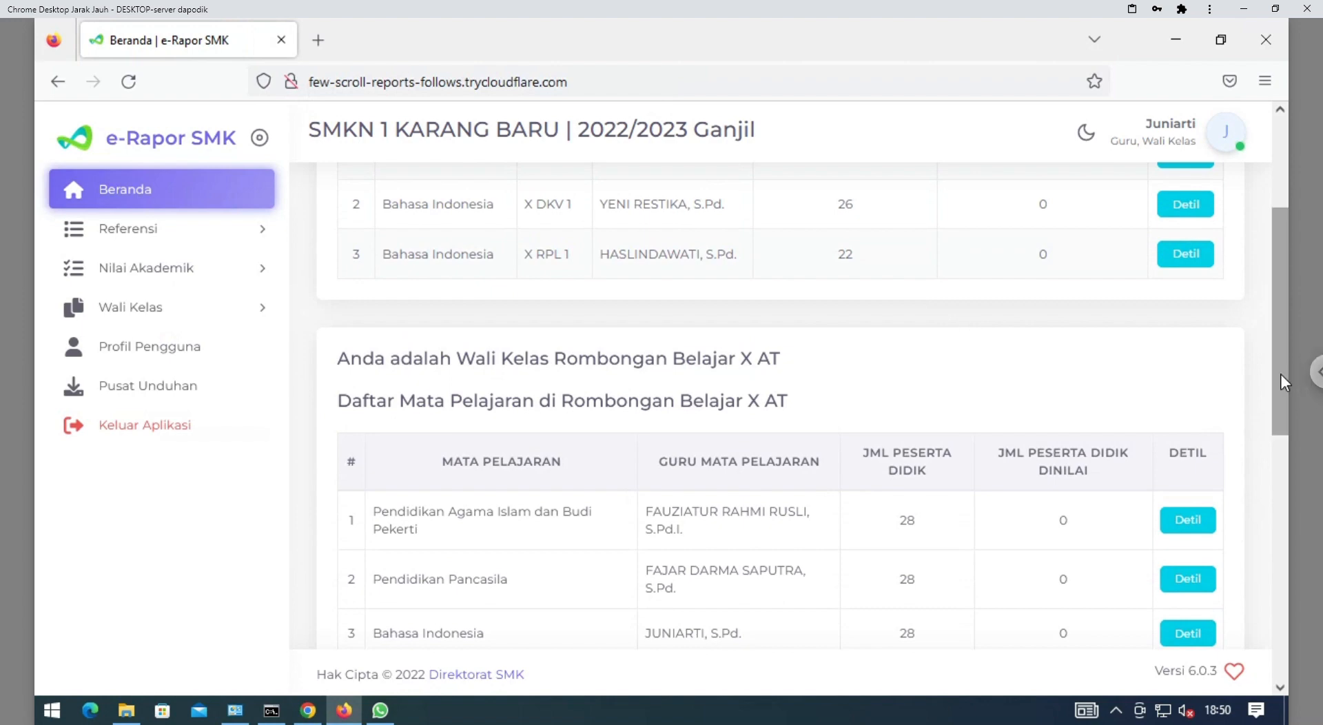
{"action": "left_click_drag", "start_coordinate": [1281, 374], "coordinate": [1271, 258]}
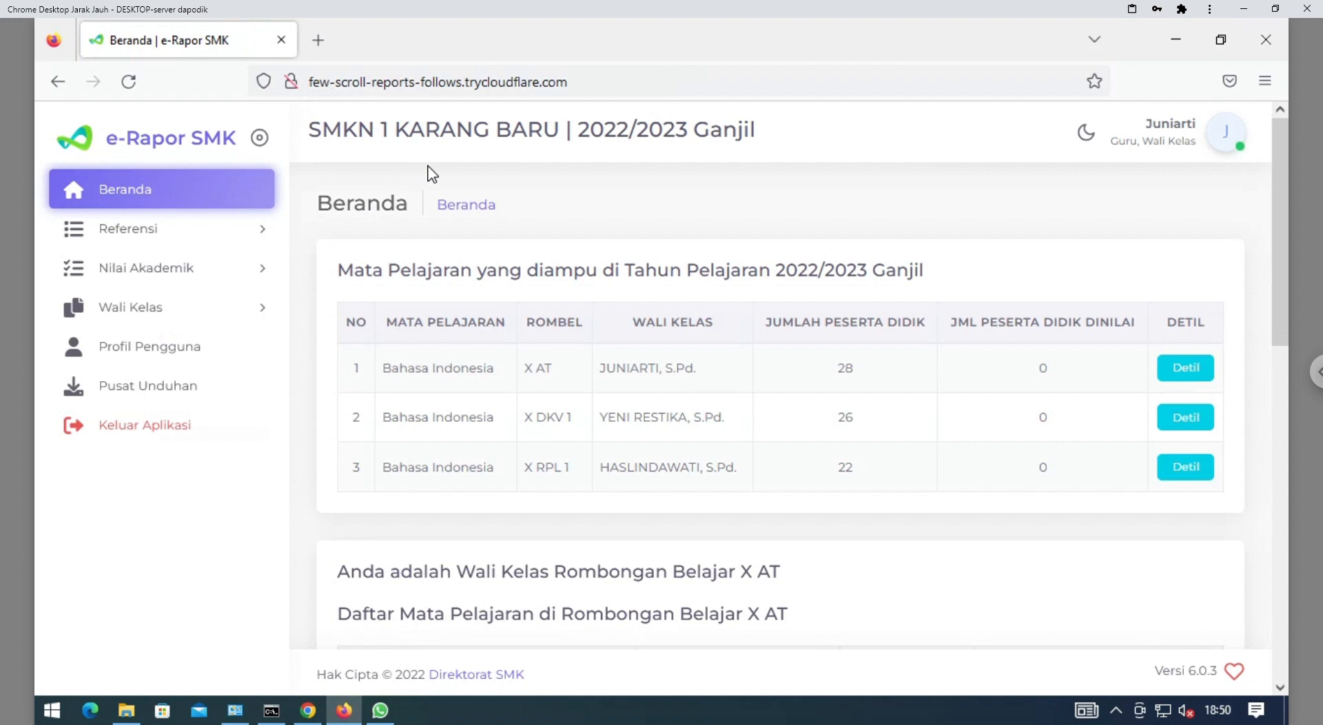
Go to Referensi > Tujuan Pembelajaran in the sidebar
{"action": "left_click", "coordinate": [158, 244]}
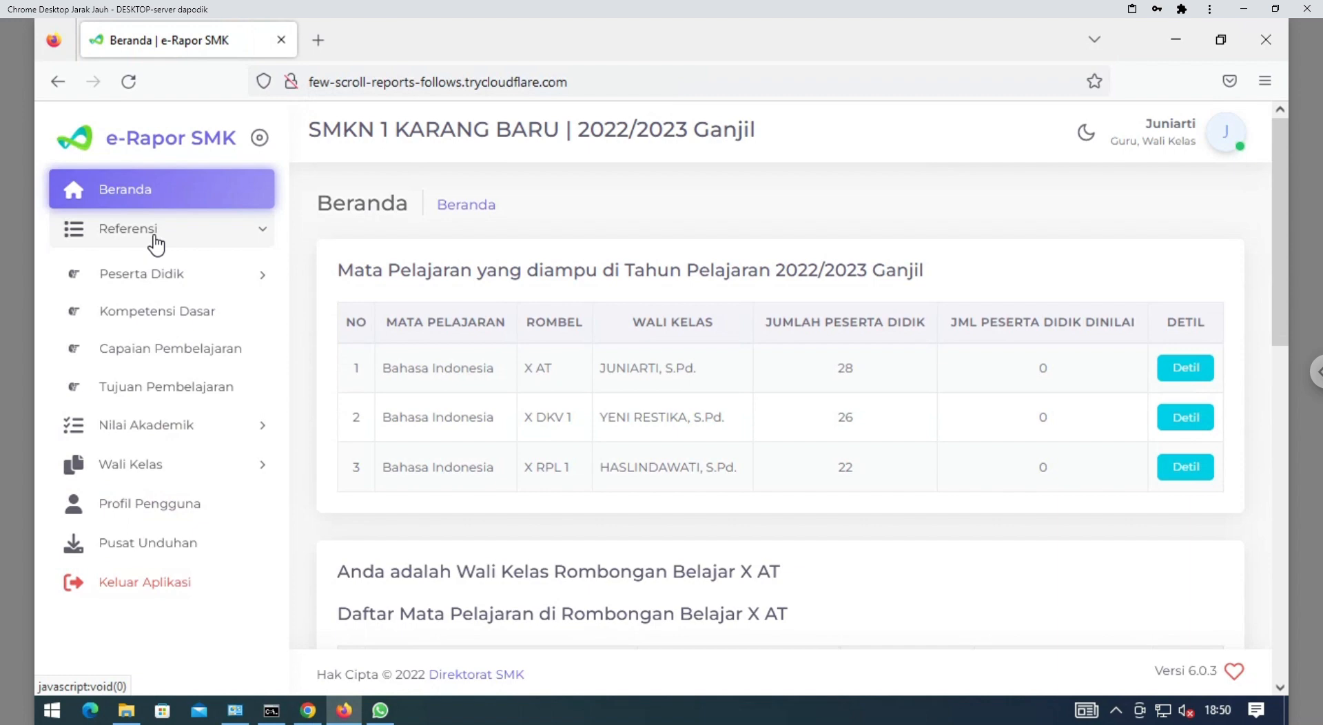
{"action": "left_click", "coordinate": [181, 396]}
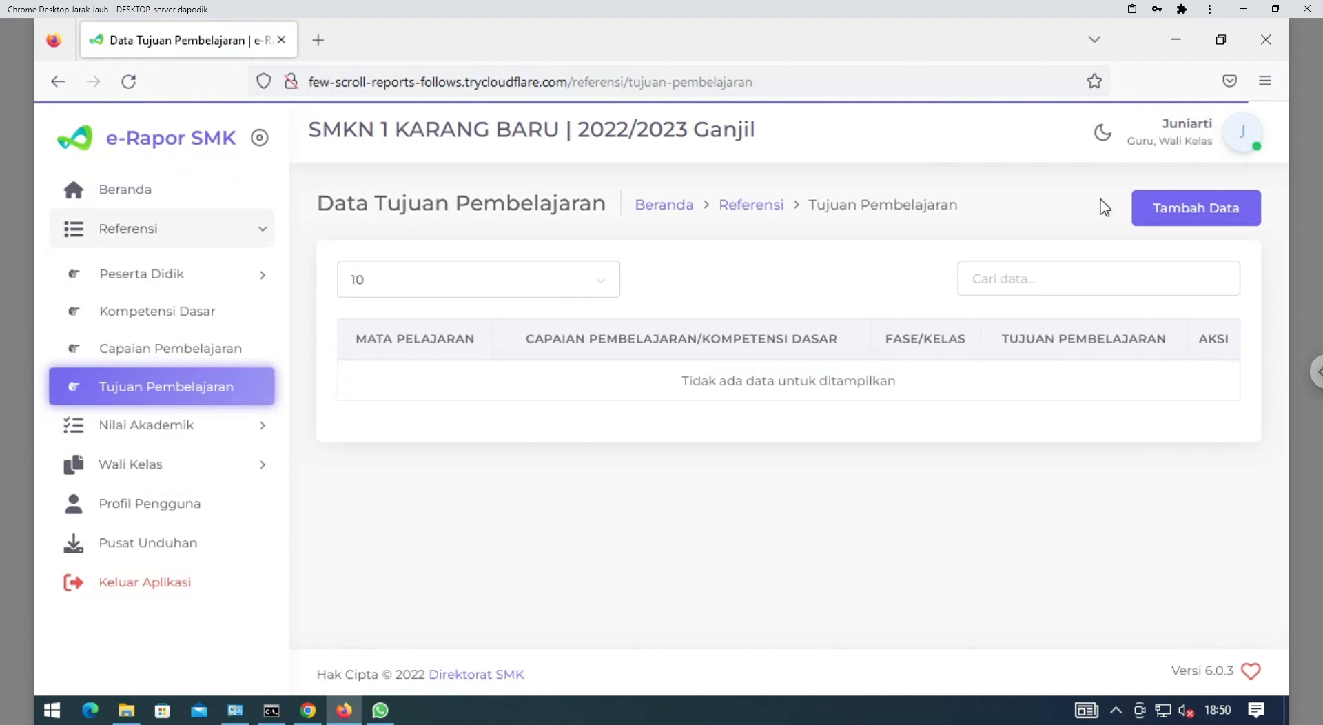
Start a new learning objective for Kelas 10, Reguler, class X RPL 1
{"action": "left_click", "coordinate": [1181, 215]}
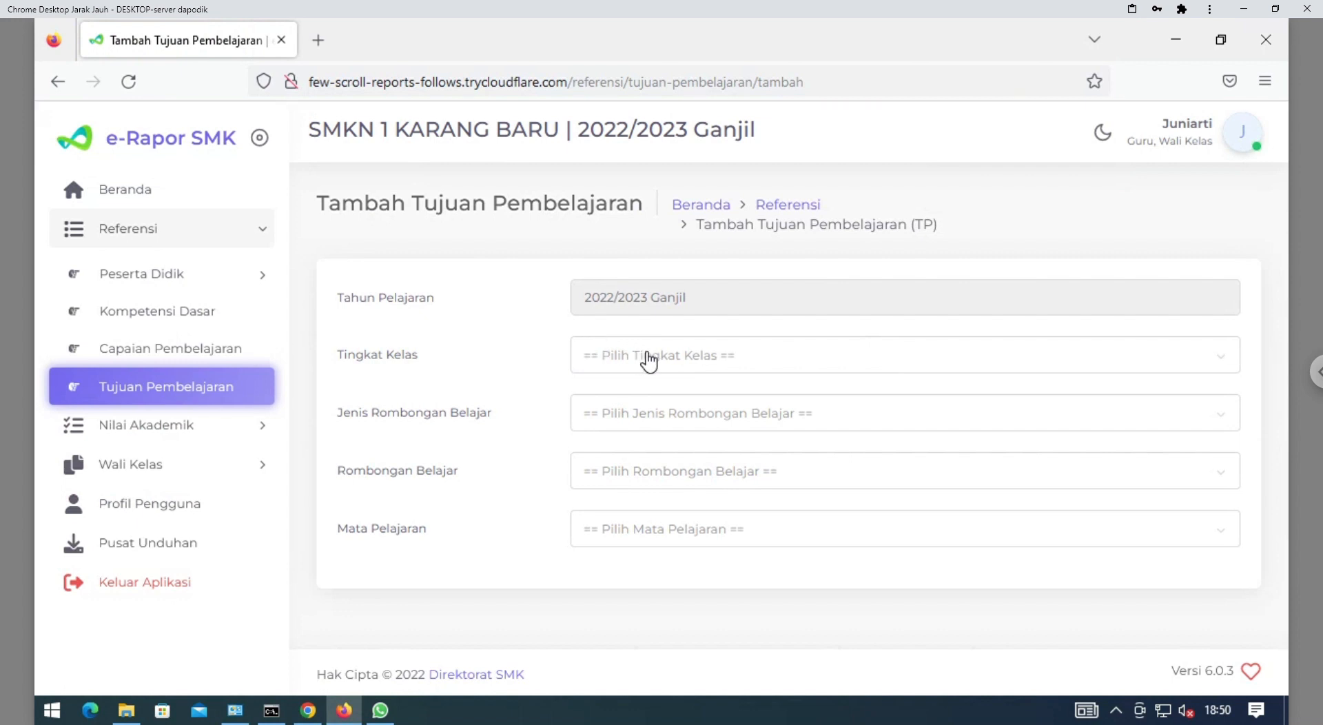
{"action": "left_click", "coordinate": [648, 360]}
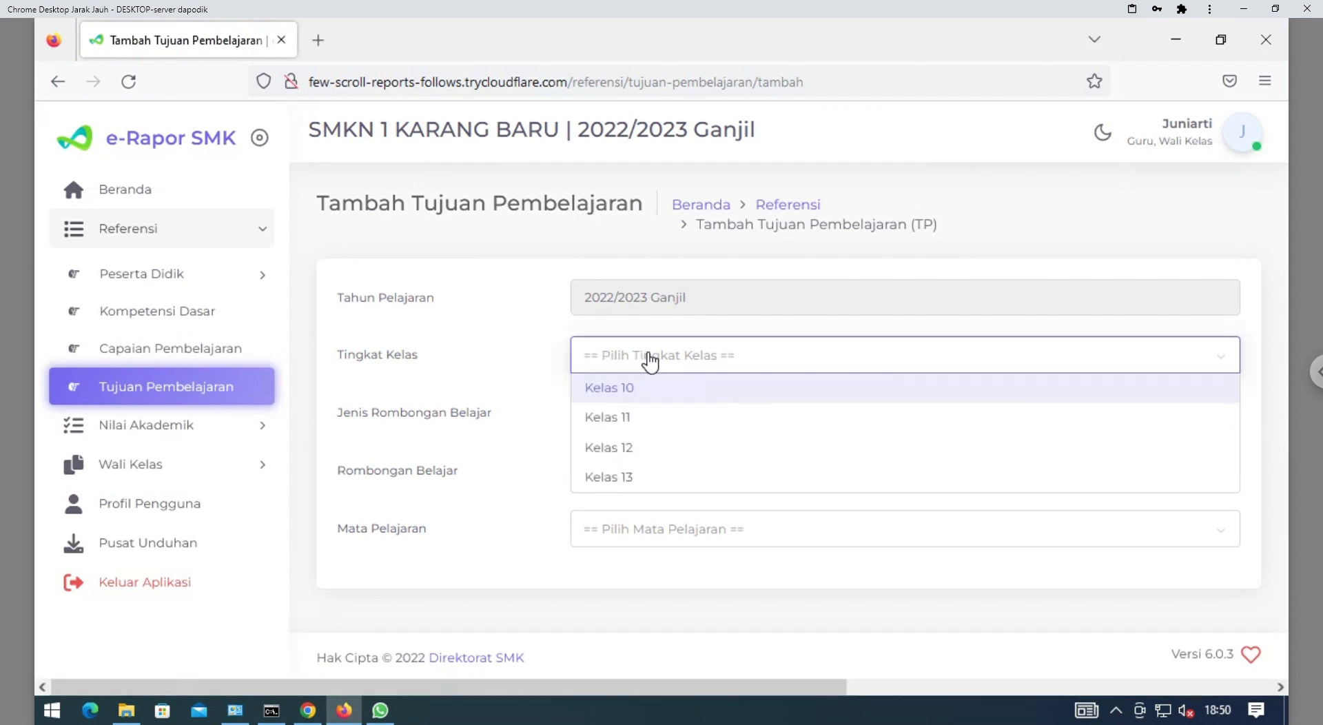
{"action": "left_click", "coordinate": [637, 389]}
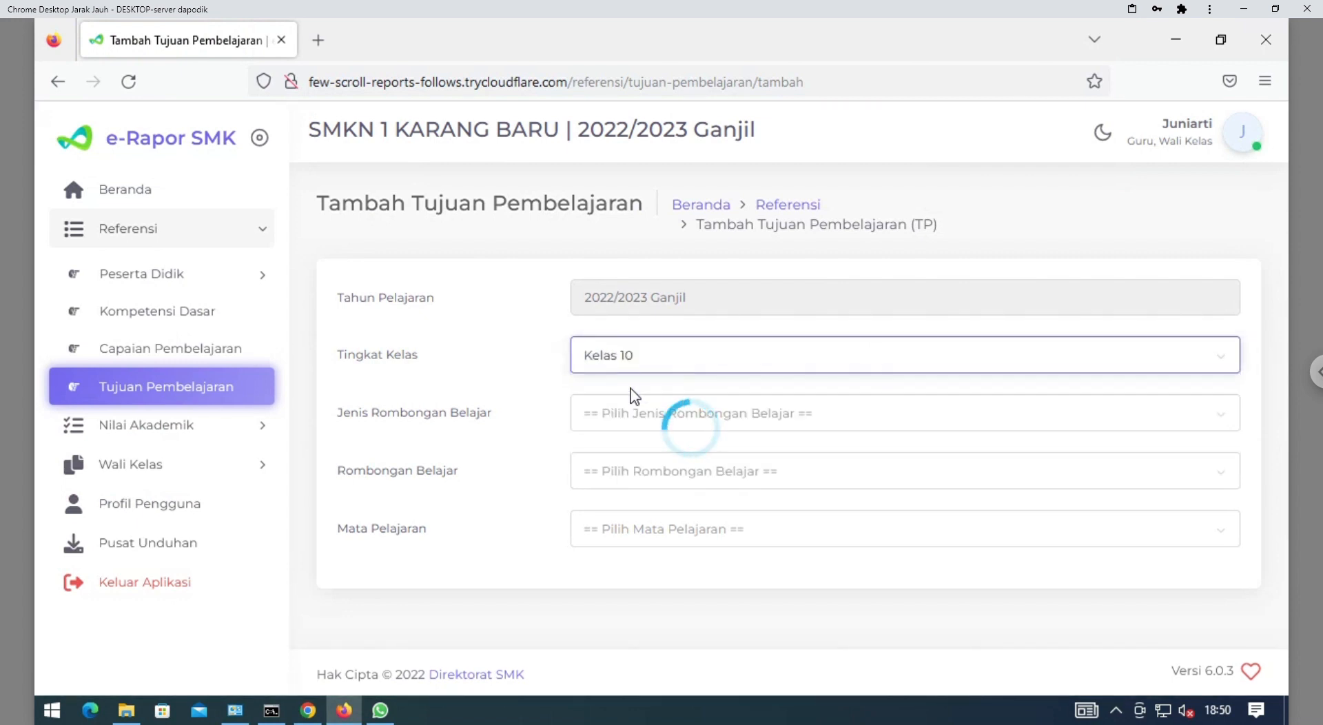
{"action": "left_click", "coordinate": [635, 417]}
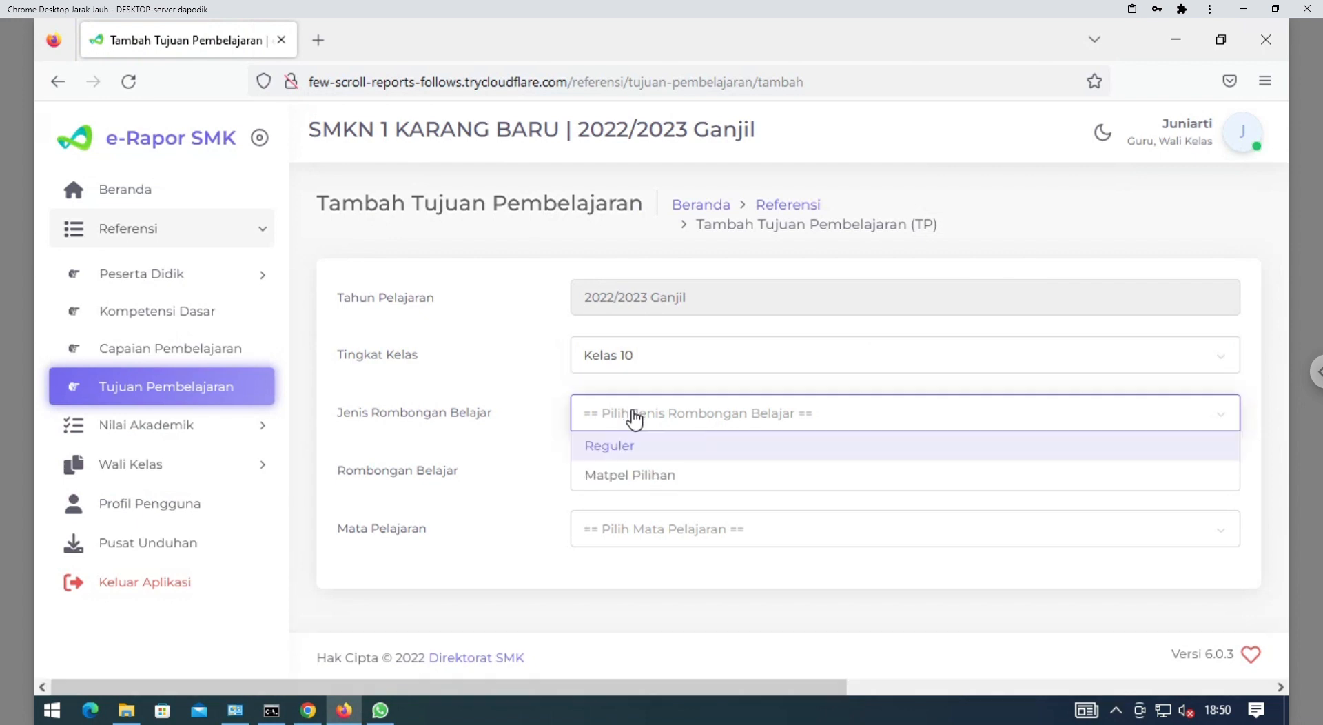
{"action": "left_click", "coordinate": [623, 455]}
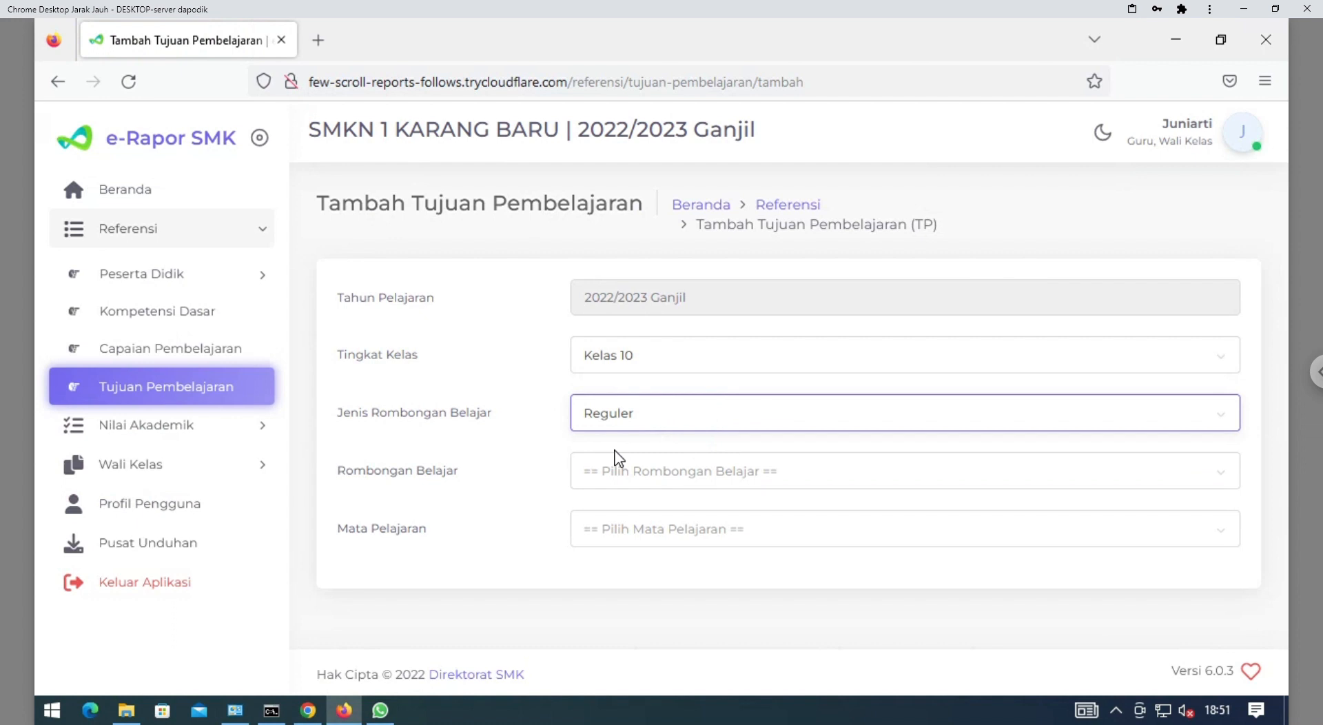
{"action": "left_click", "coordinate": [628, 475]}
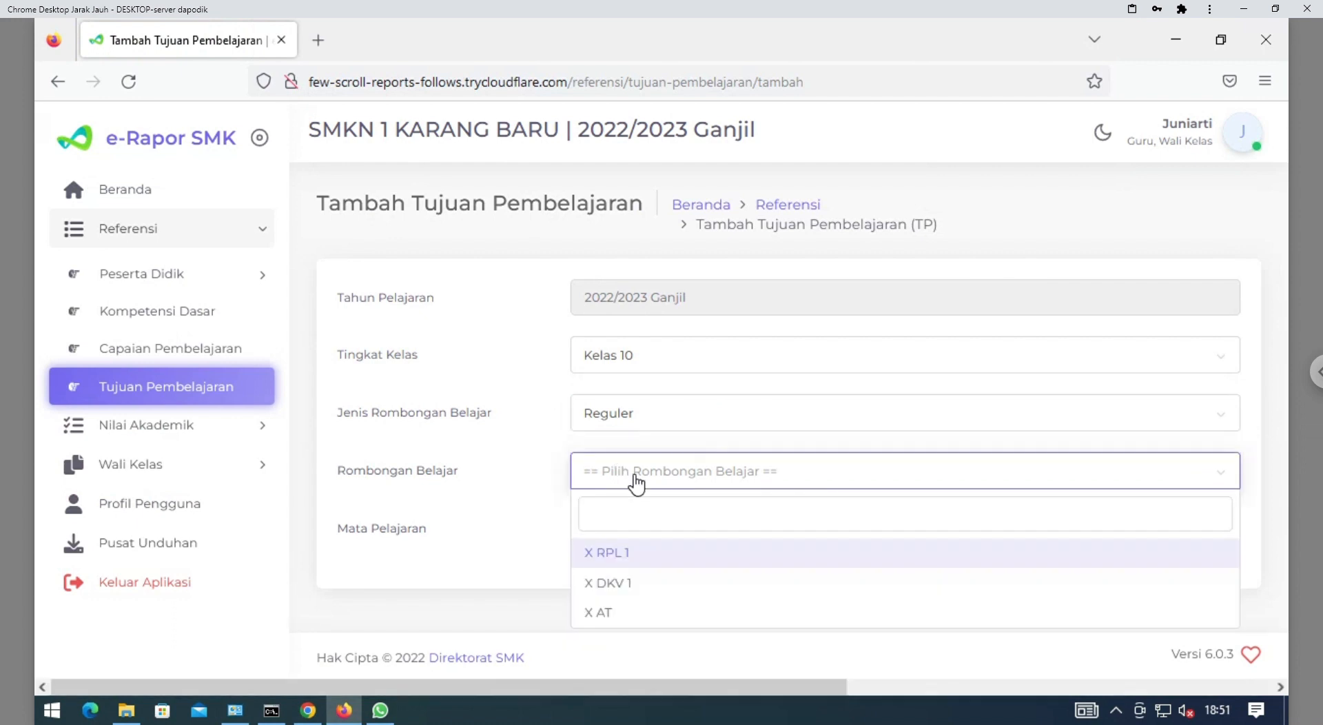
{"action": "left_click", "coordinate": [624, 554]}
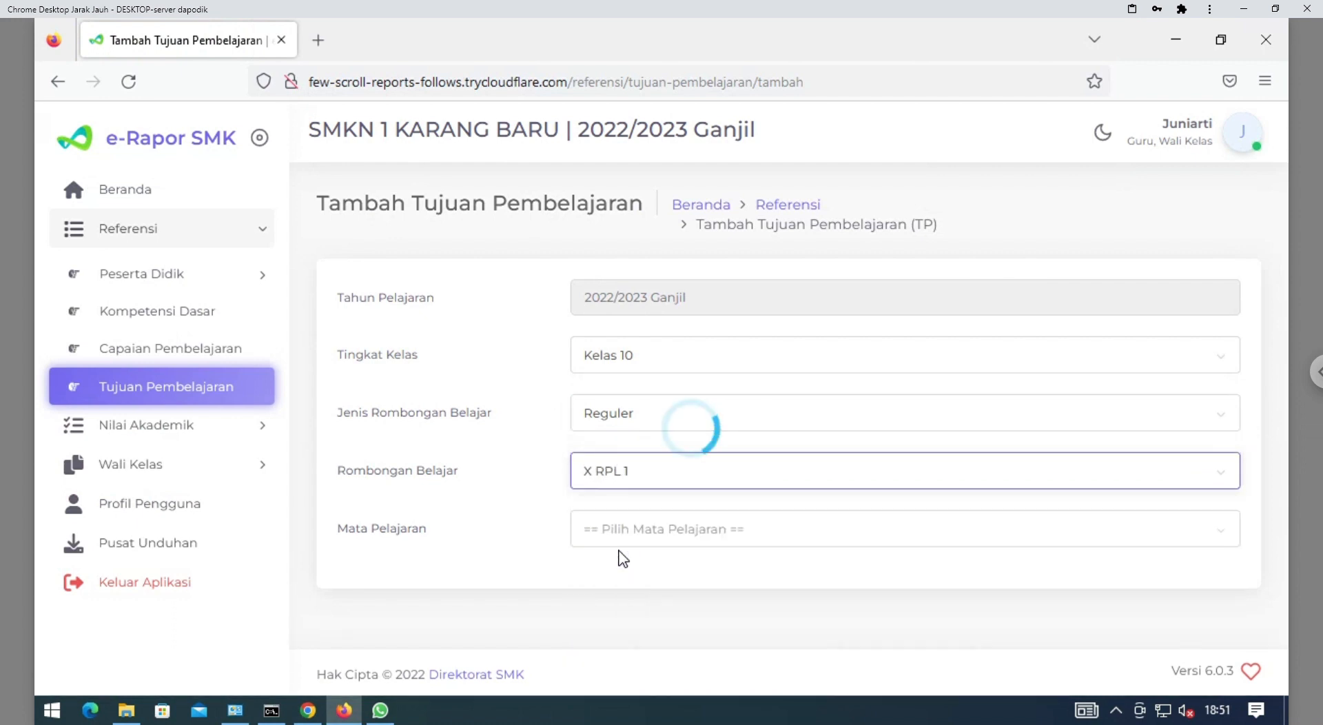
Choose Bahasa Indonesia as the subject and show the Fase E Capaian Pembelajaran options
{"action": "left_click", "coordinate": [663, 536]}
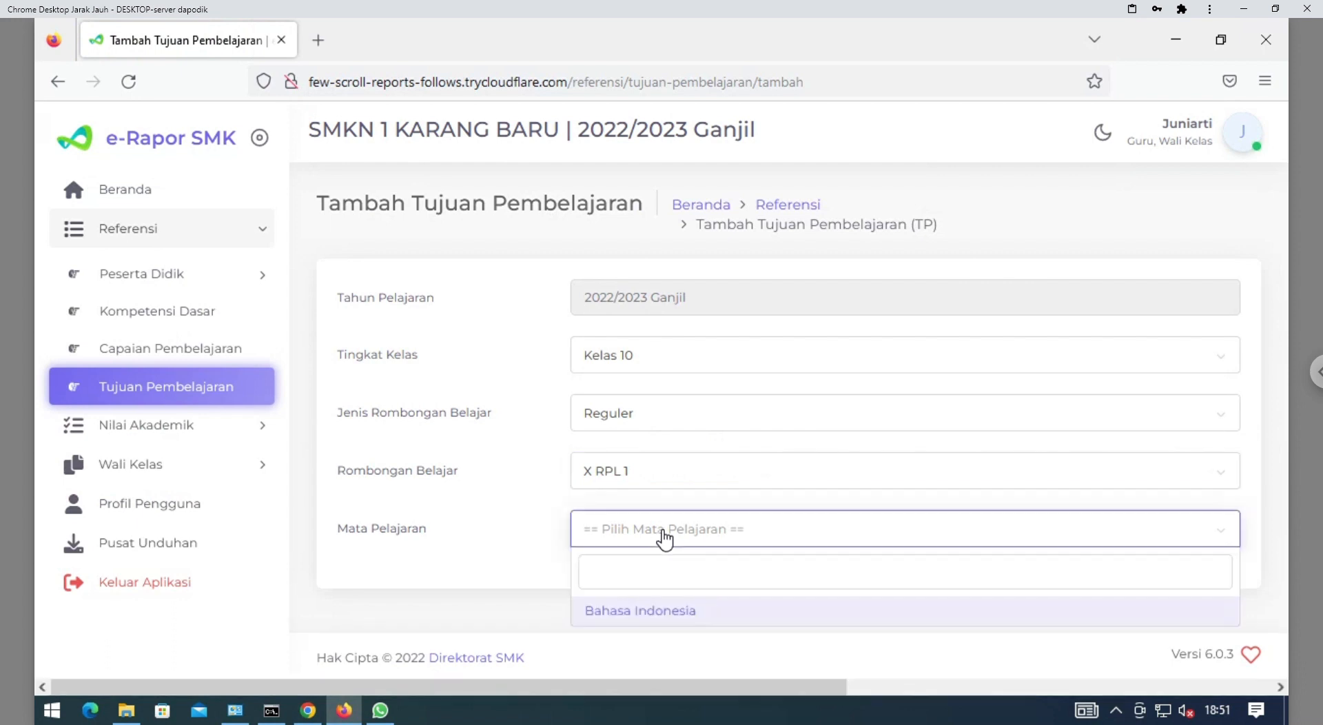
{"action": "left_click", "coordinate": [634, 611]}
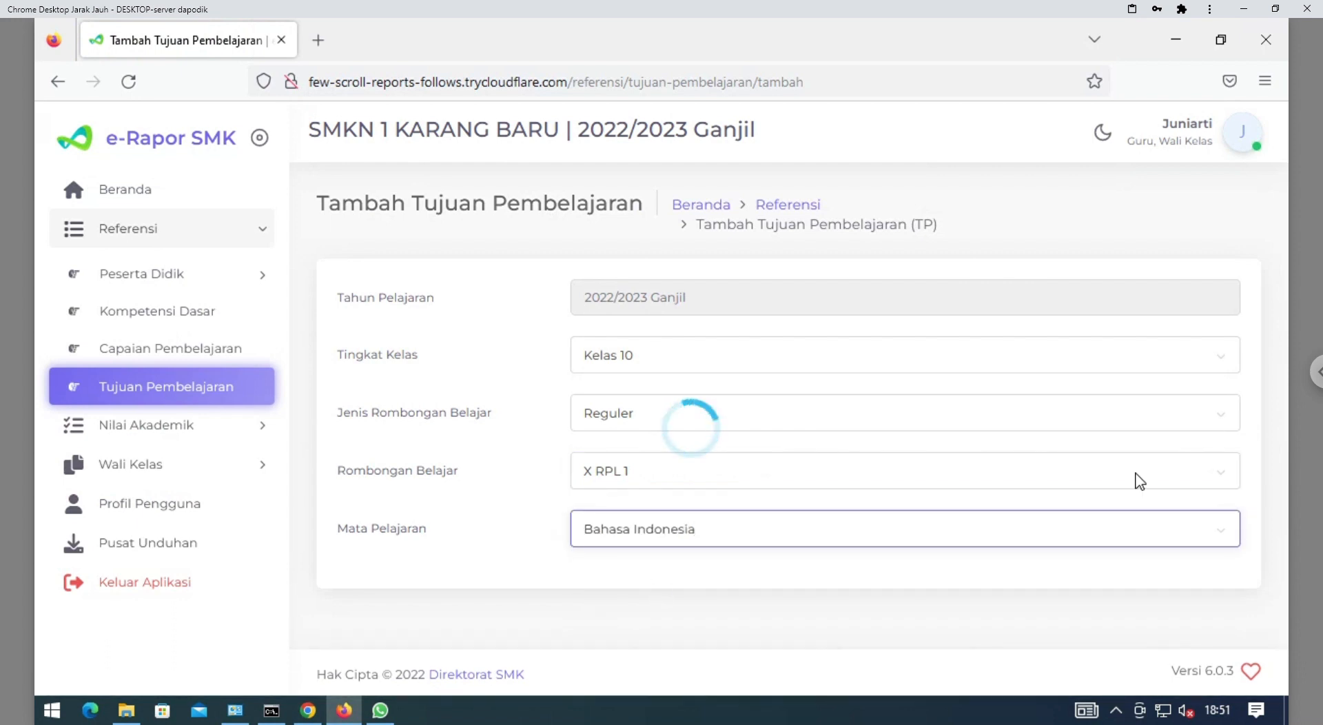
{"action": "scroll", "coordinate": [1280, 332], "scroll_direction": "down", "scroll_amount": 1}
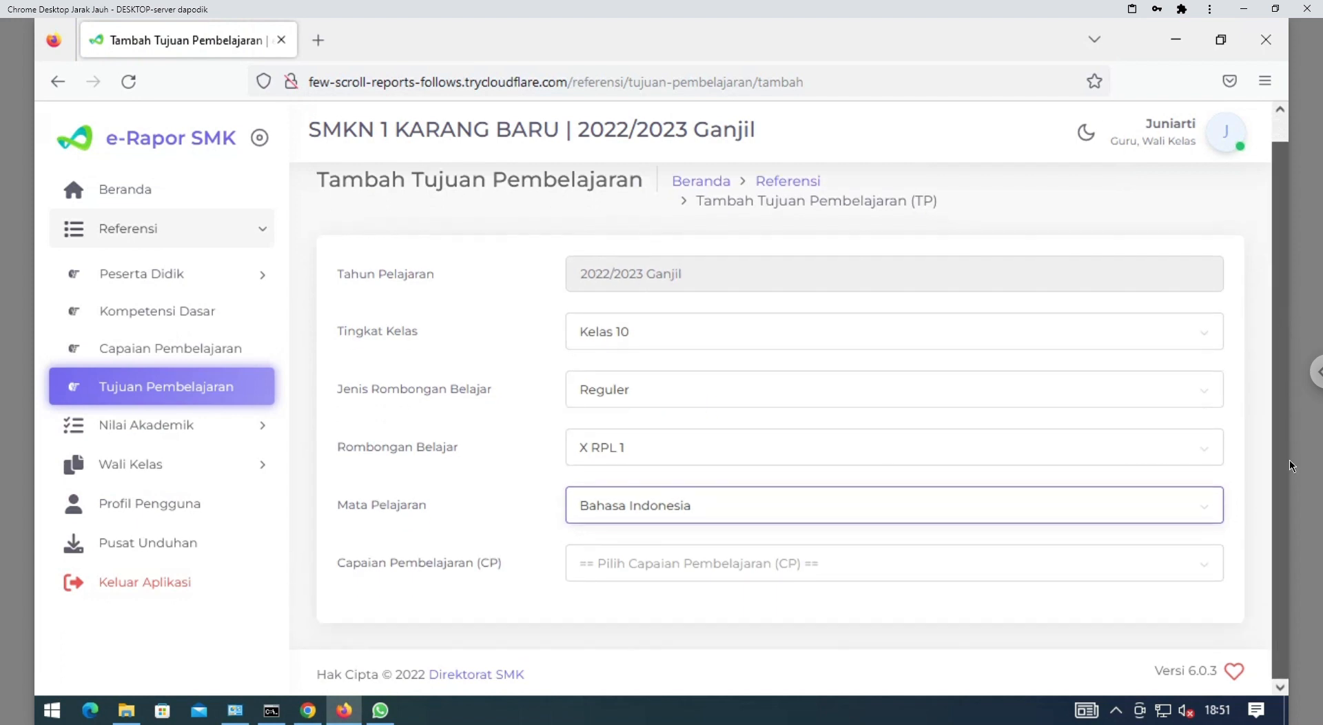
{"action": "left_click", "coordinate": [912, 571]}
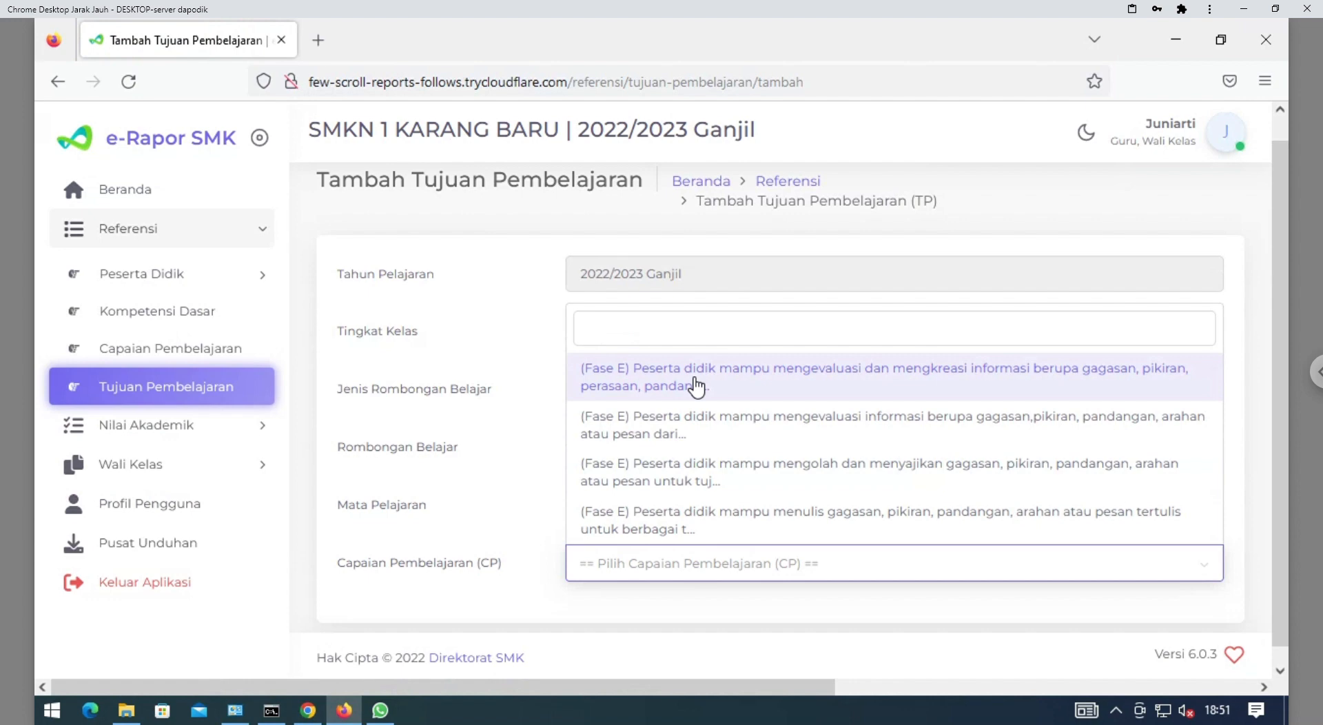
In a new tab, search for Bahasa Indonesia Fase E CP, Kurikulum Merdeka
{"action": "left_click", "coordinate": [317, 40]}
{"action": "left_click", "coordinate": [357, 95]}
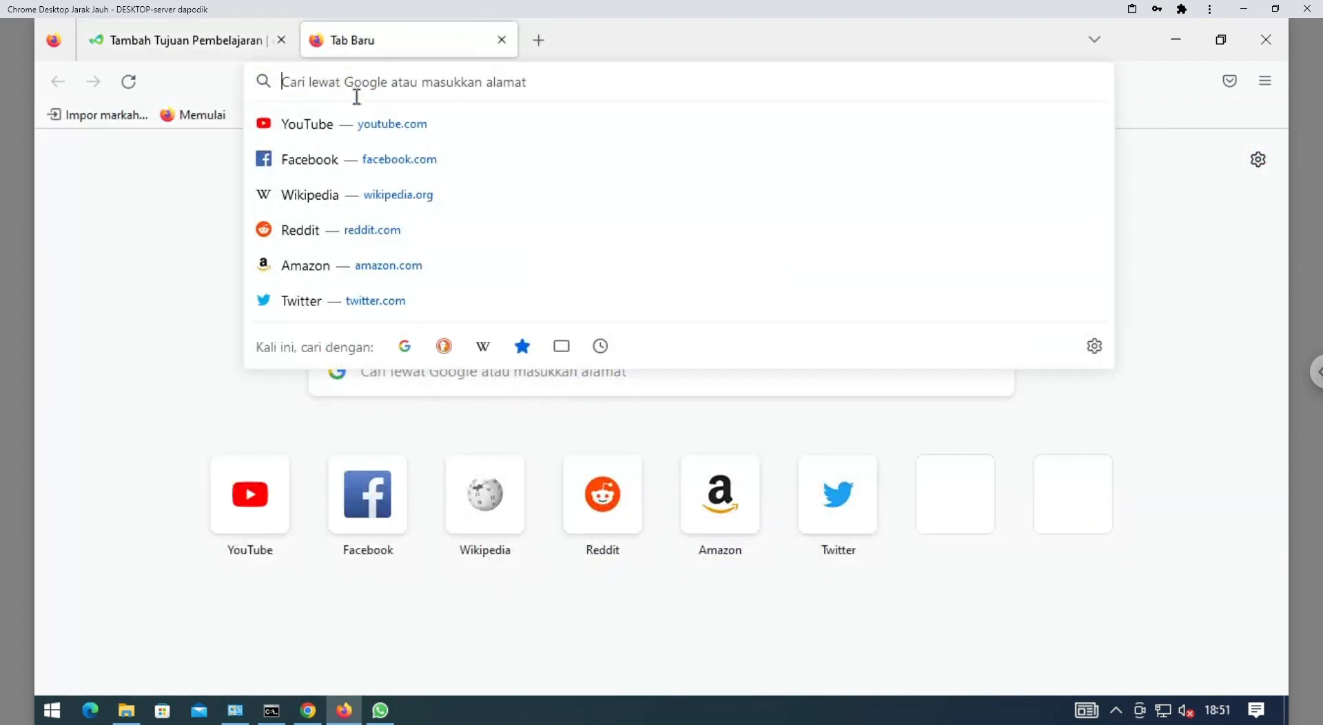
{"action": "type", "text": "cp"}
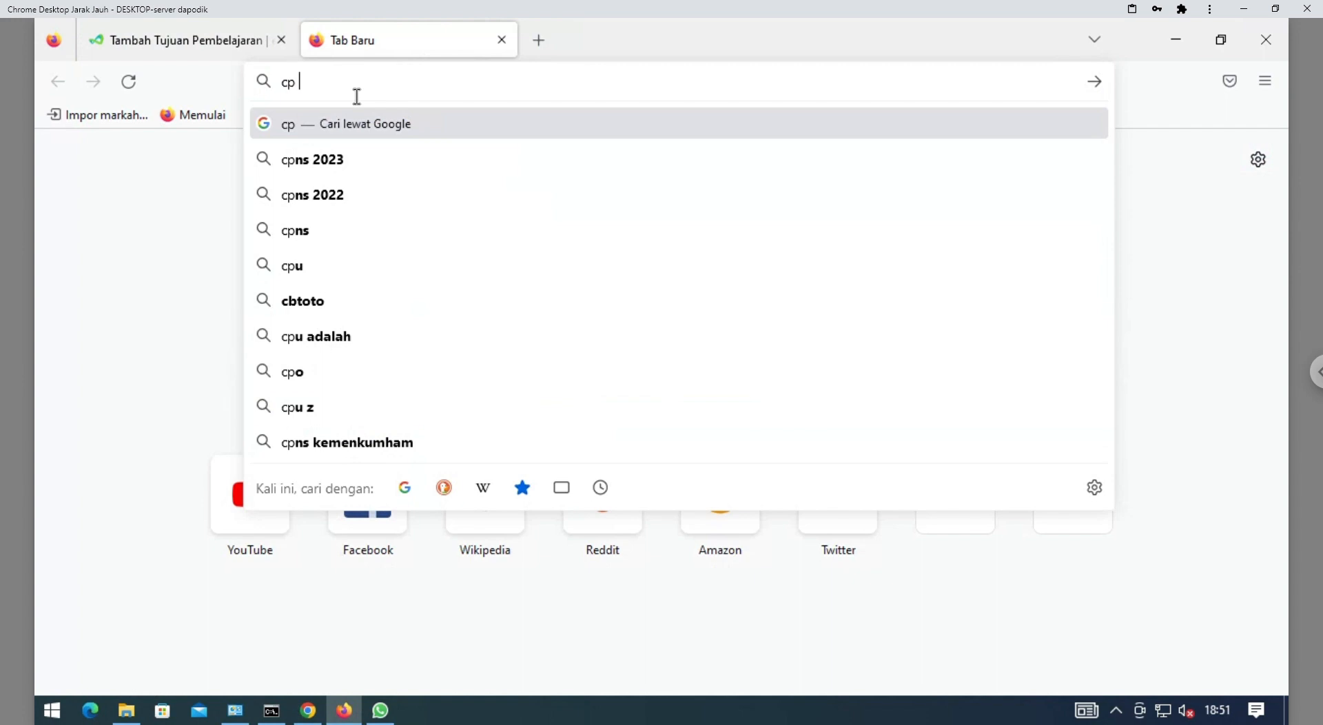
{"action": "type", "text": " bahasa in"}
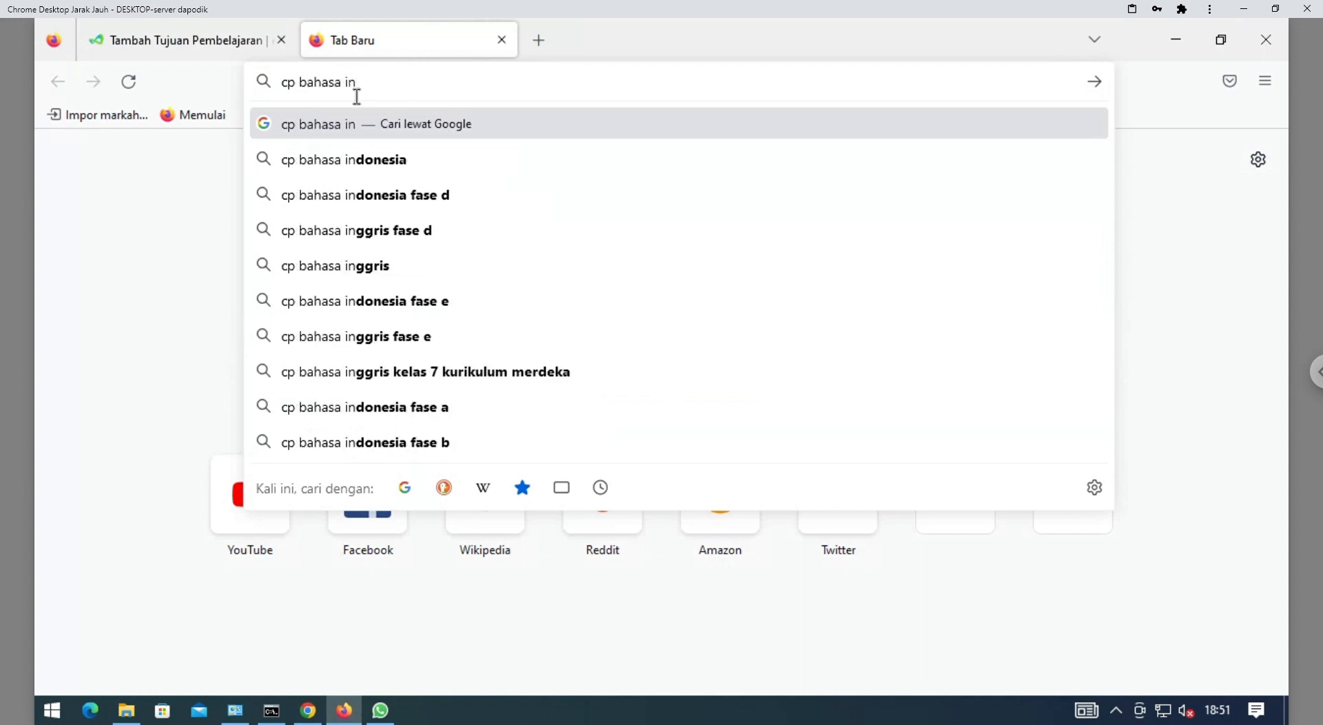
{"action": "type", "text": "do"}
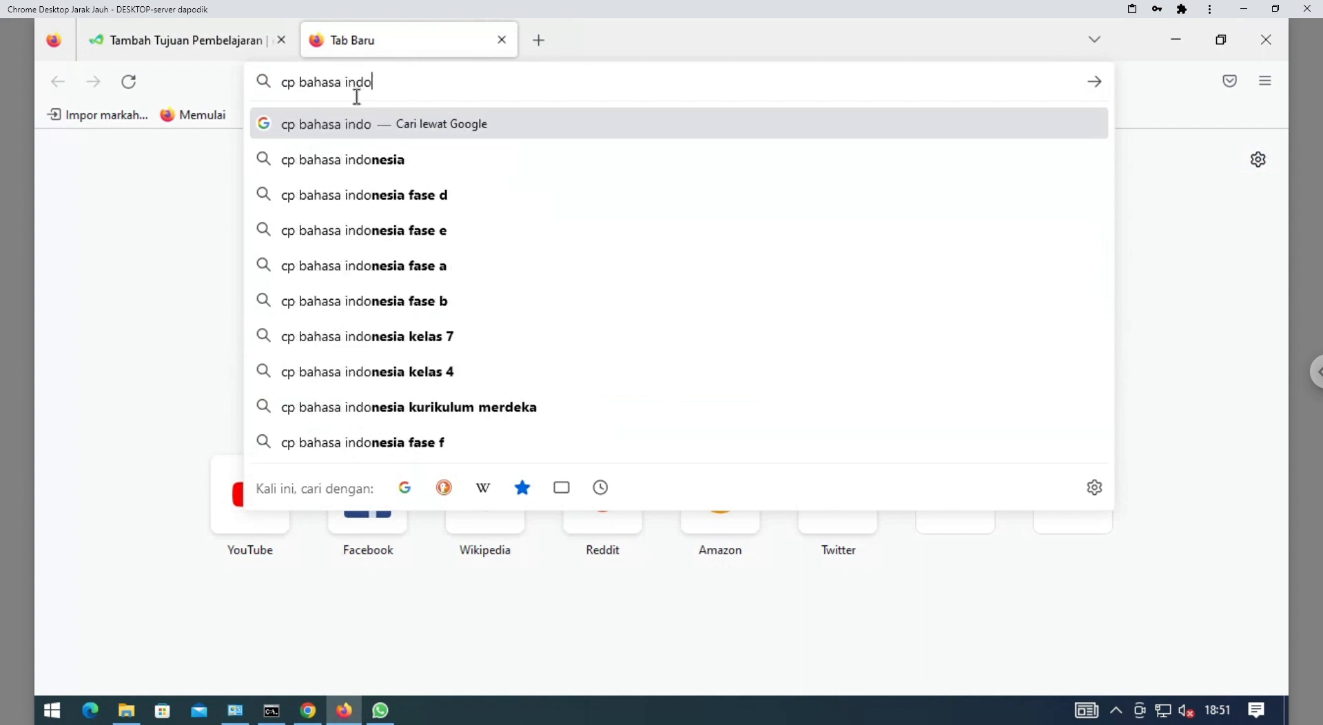
{"action": "key", "text": "Down"}
{"action": "key", "text": "Down"}
{"action": "key", "text": "Down"}
{"action": "type", "text": "ku"}
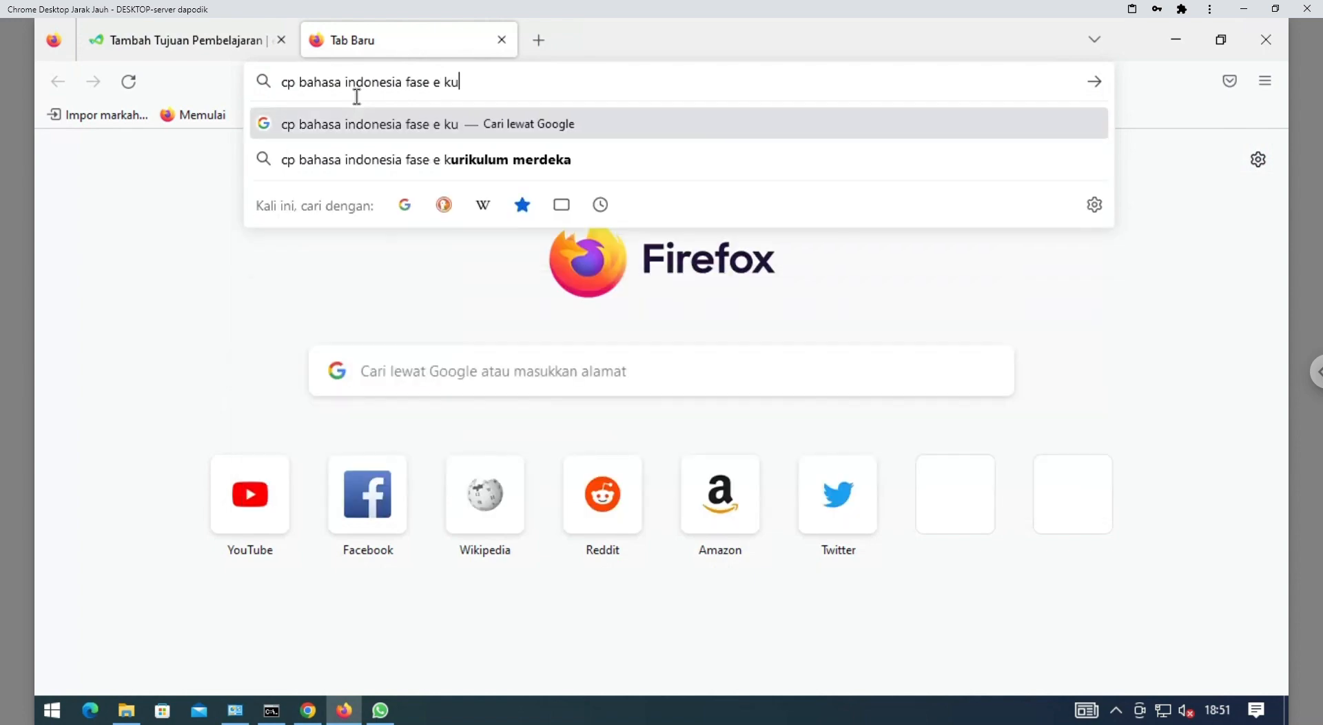
{"action": "type", "text": "rikulum mer"}
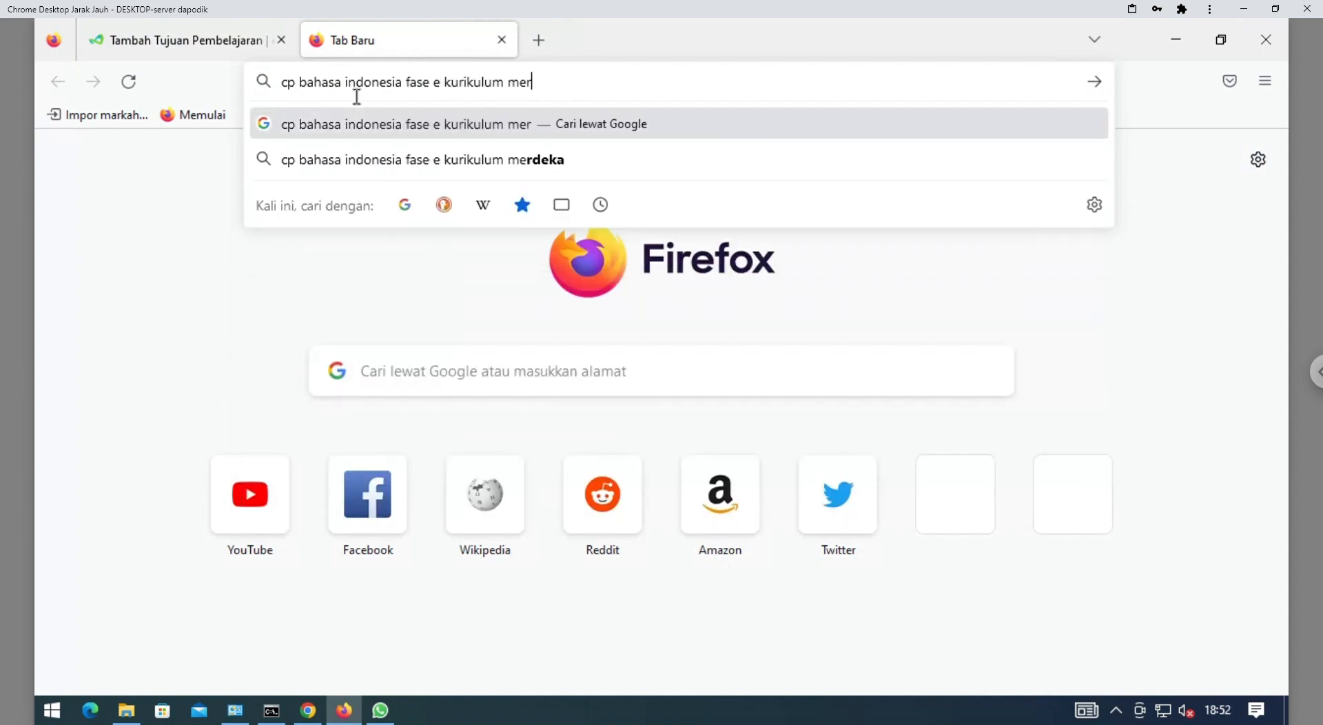
{"action": "type", "text": "deka"}
{"action": "key", "text": "Return"}
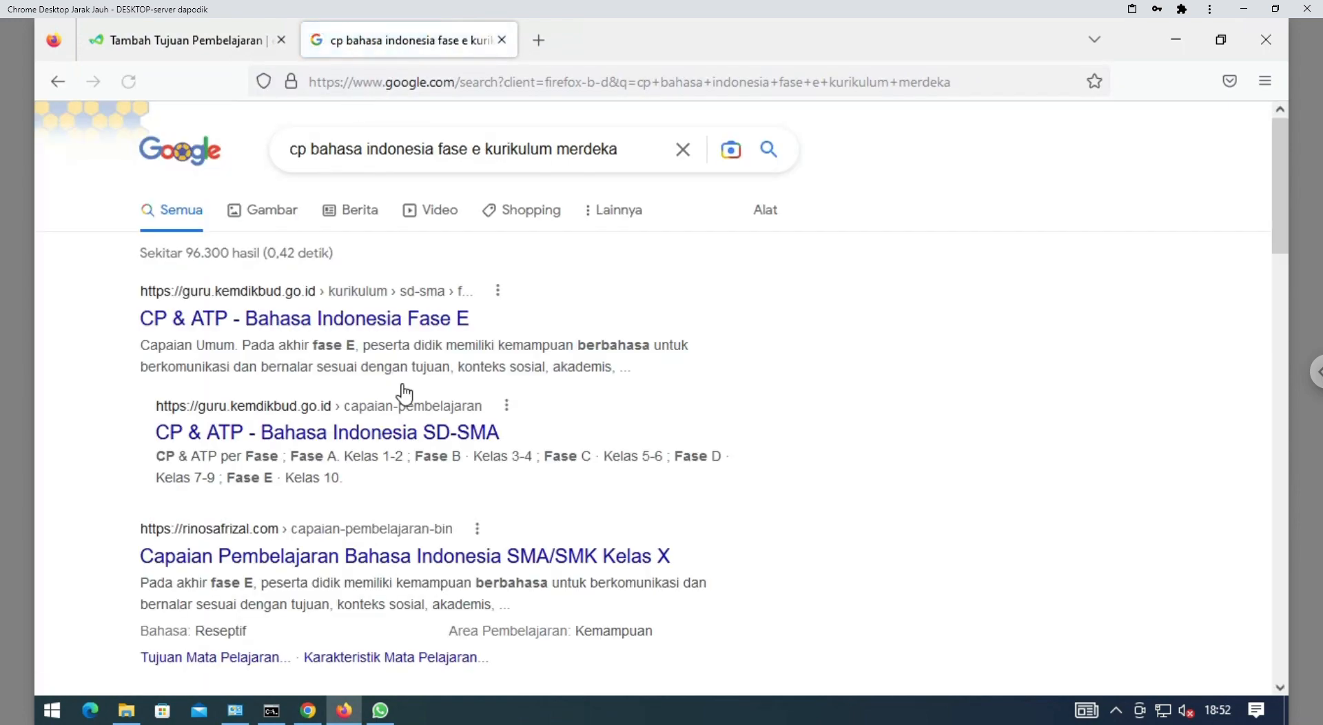
On the CP & ATP Bahasa Indonesia Fase E page, download the first Contoh ATP example
{"action": "left_click", "coordinate": [356, 322]}
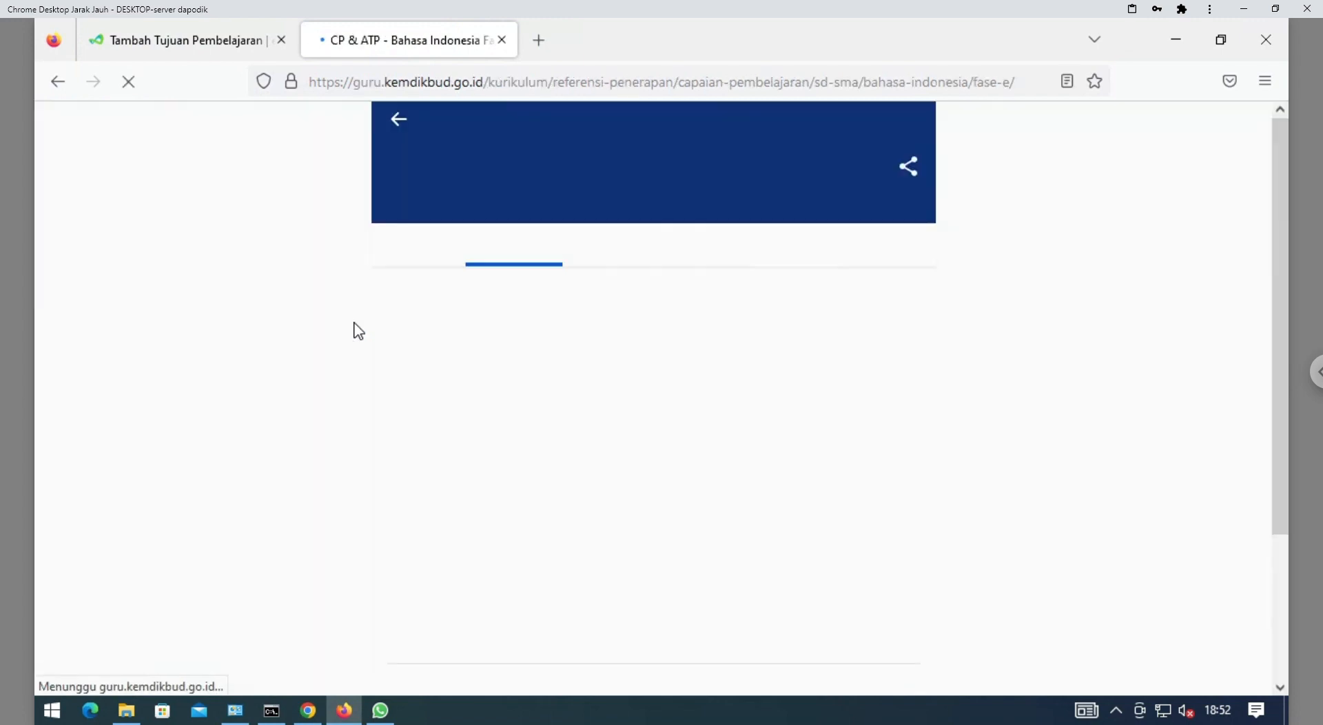
{"action": "left_click", "coordinate": [815, 244]}
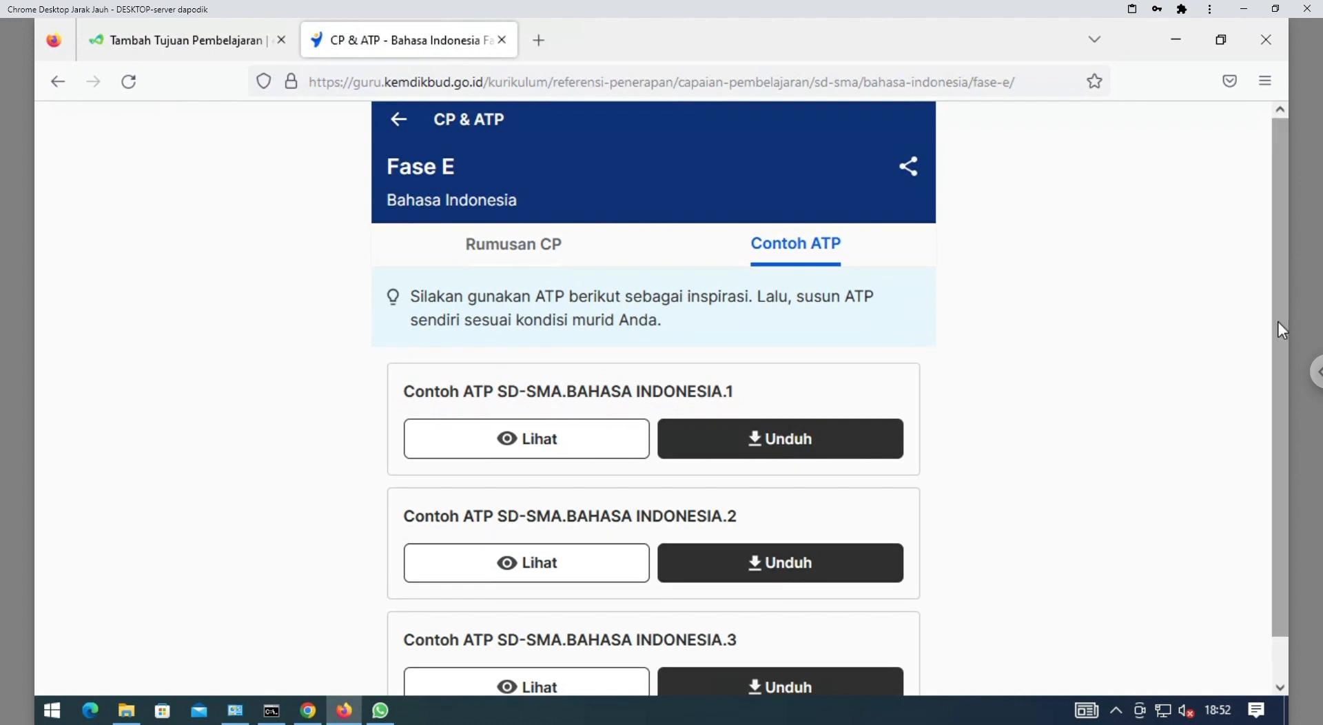
{"action": "scroll", "coordinate": [1267, 444], "scroll_direction": "down", "scroll_amount": 1}
{"action": "scroll", "coordinate": [1267, 450], "scroll_direction": "up", "scroll_amount": 1}
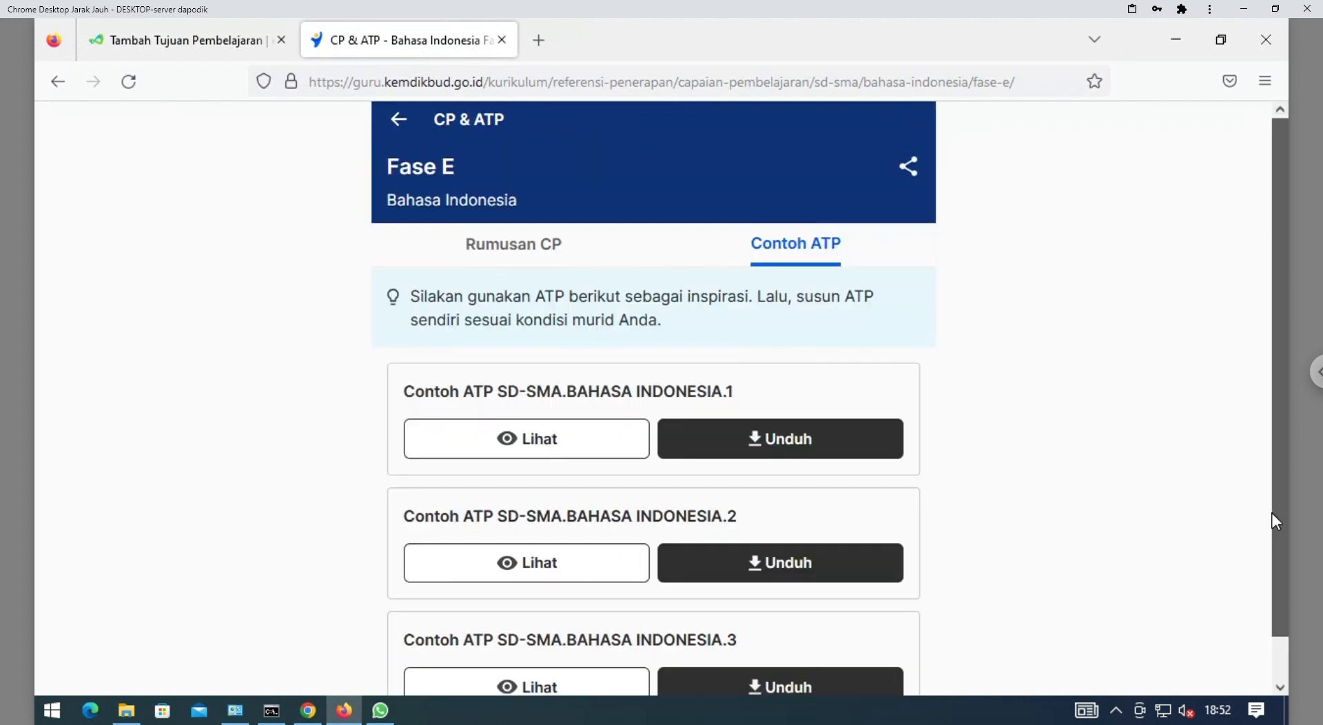
{"action": "left_click", "coordinate": [821, 448]}
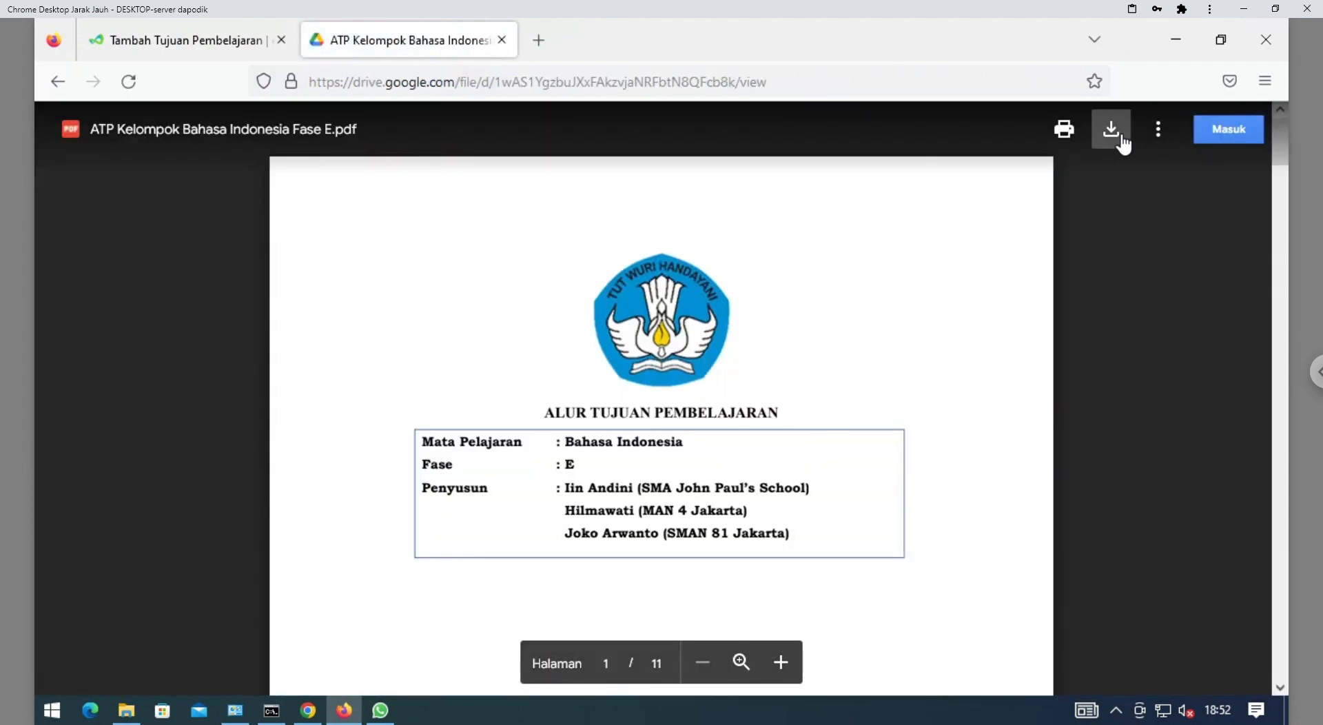
Download the ATP Fase E PDF and view page 3's Menyimak objectives table
{"action": "left_click", "coordinate": [1113, 130]}
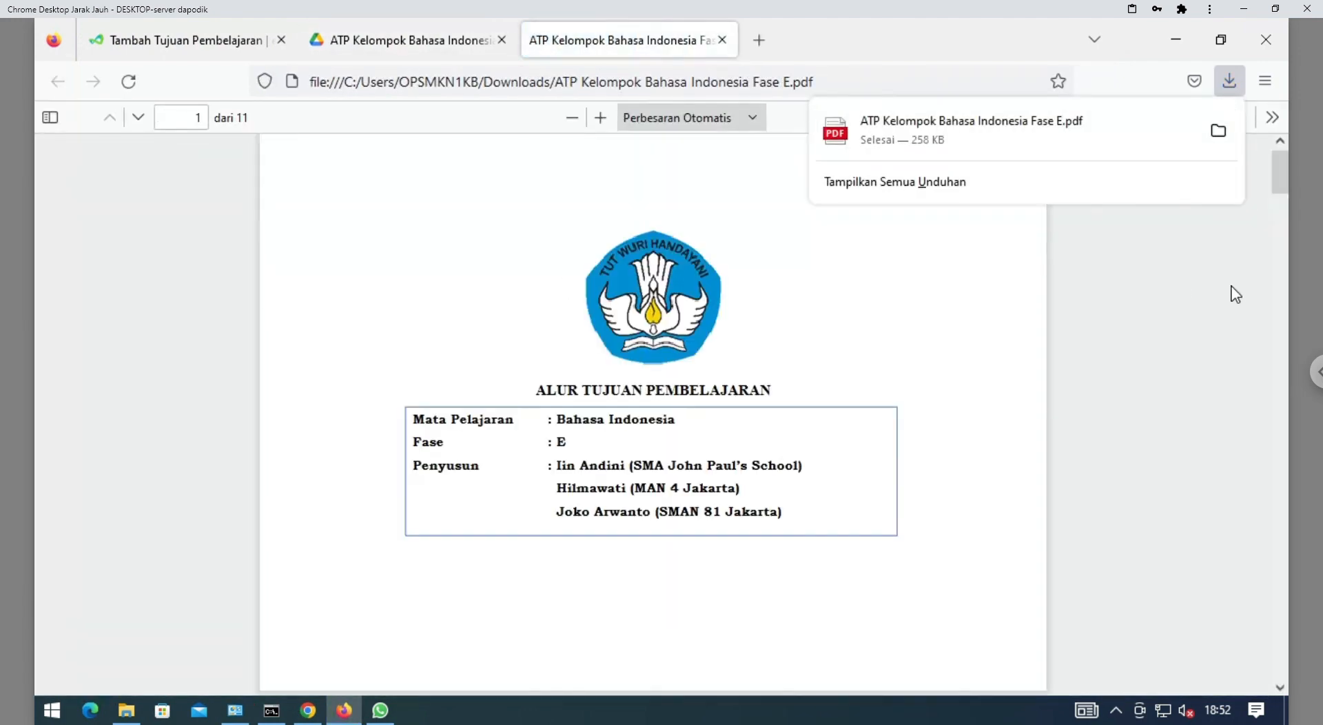
{"action": "scroll", "coordinate": [1280, 173], "scroll_direction": "down", "scroll_amount": 10}
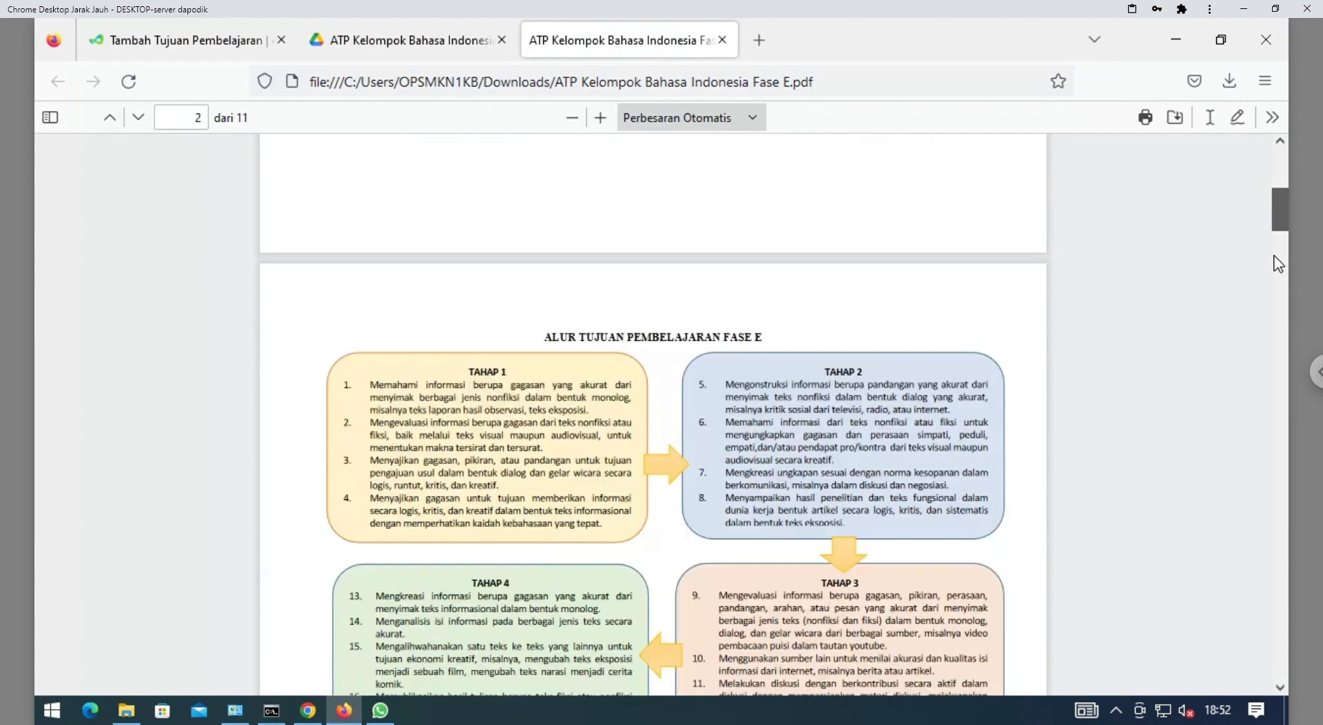
{"action": "scroll", "coordinate": [1278, 290], "scroll_direction": "down", "scroll_amount": 12}
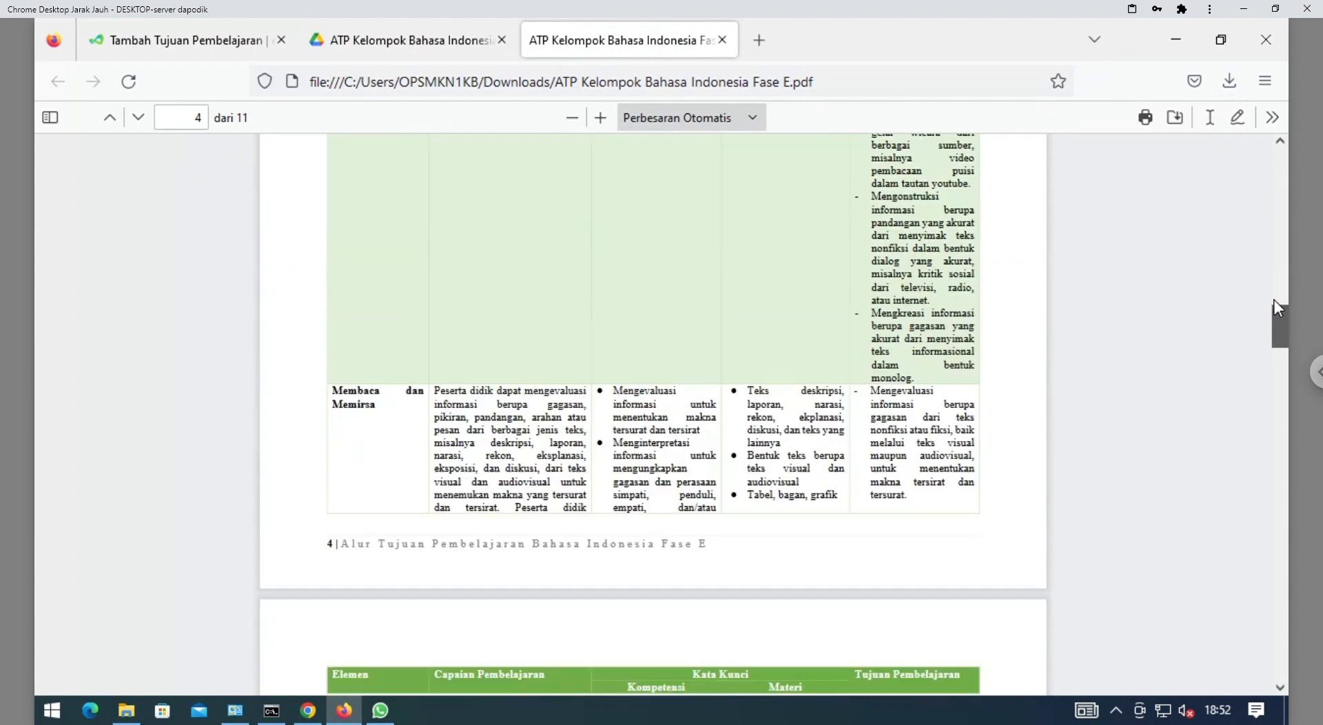
{"action": "scroll", "coordinate": [1276, 287], "scroll_direction": "up", "scroll_amount": 5}
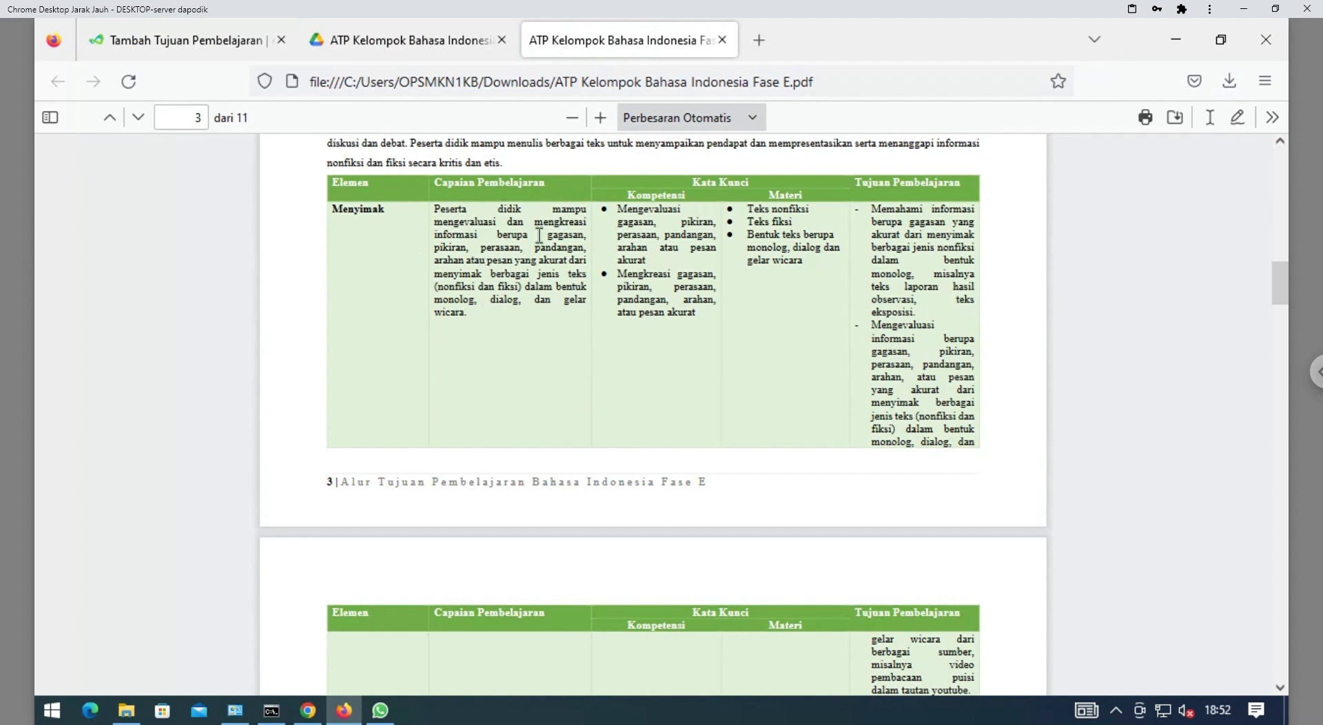
{"action": "left_click_drag", "start_coordinate": [1276, 284], "coordinate": [1276, 288]}
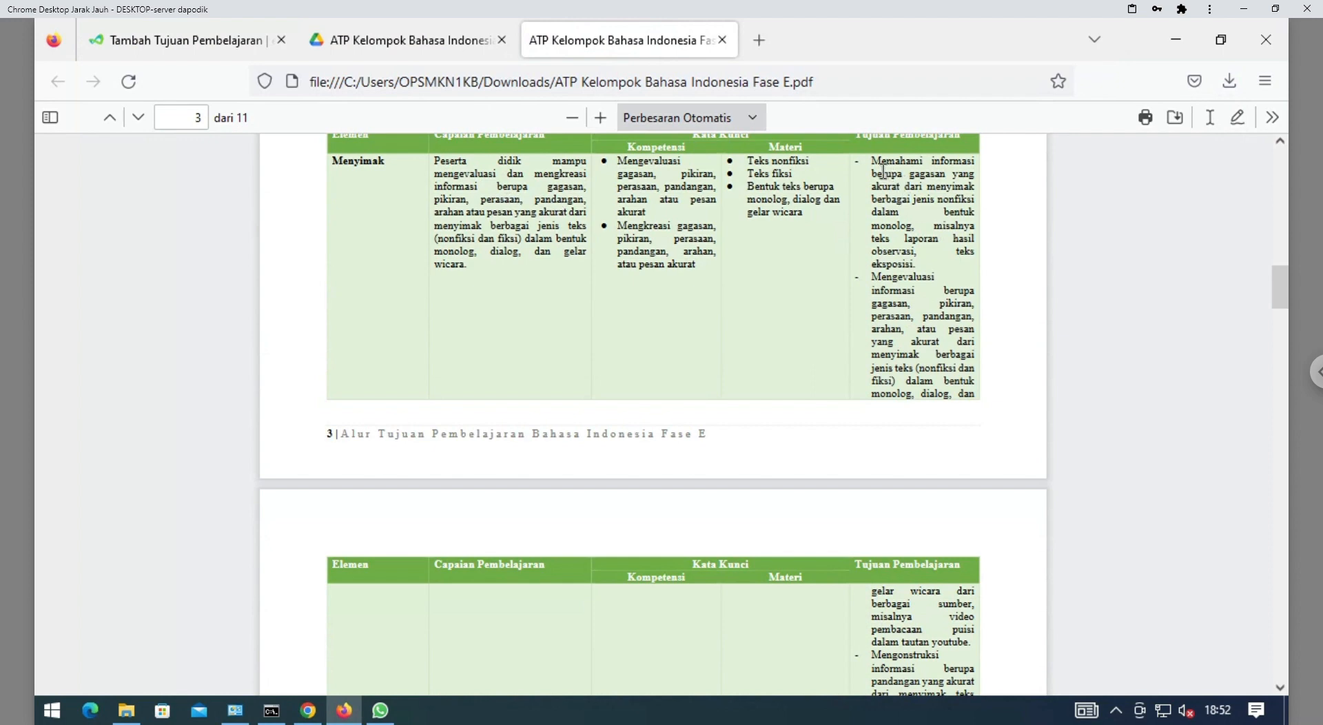
Select the first Fase E CP, then download the X RPL 1 Bahasa Indonesia TP template and open it
{"action": "left_click", "coordinate": [199, 42]}
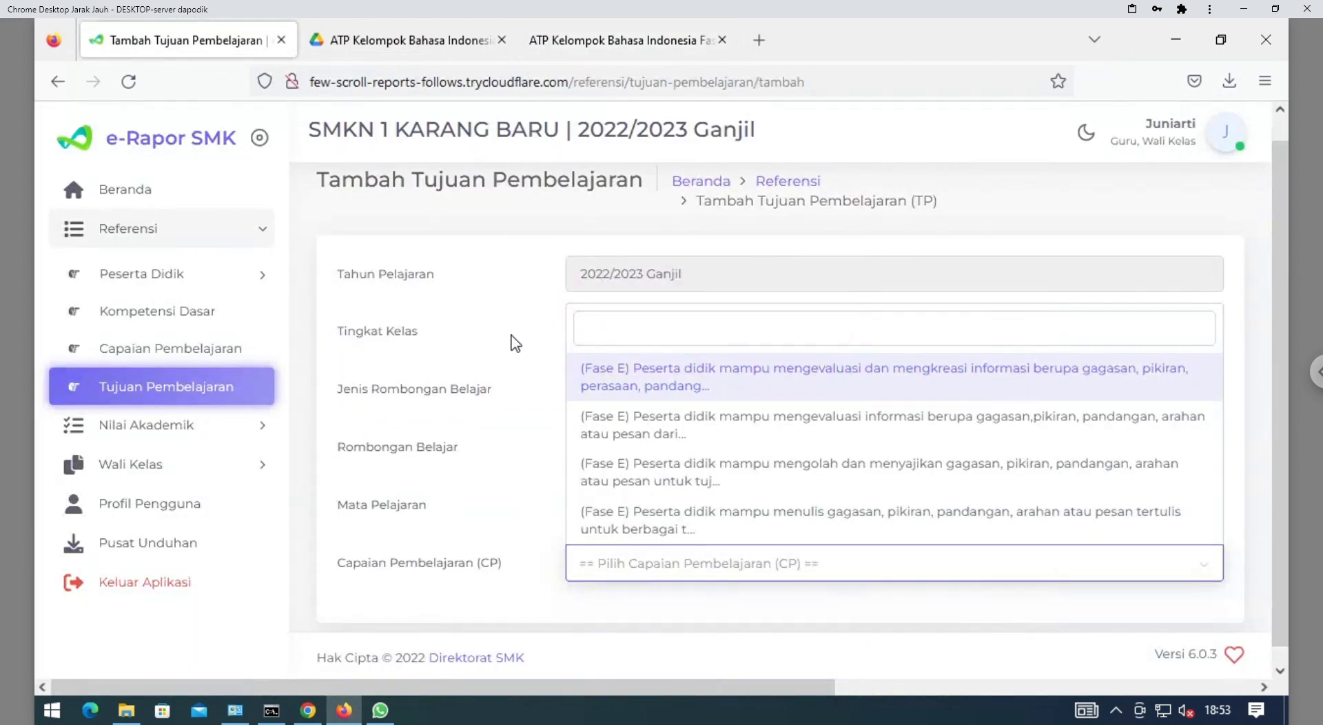
{"action": "left_click", "coordinate": [702, 383]}
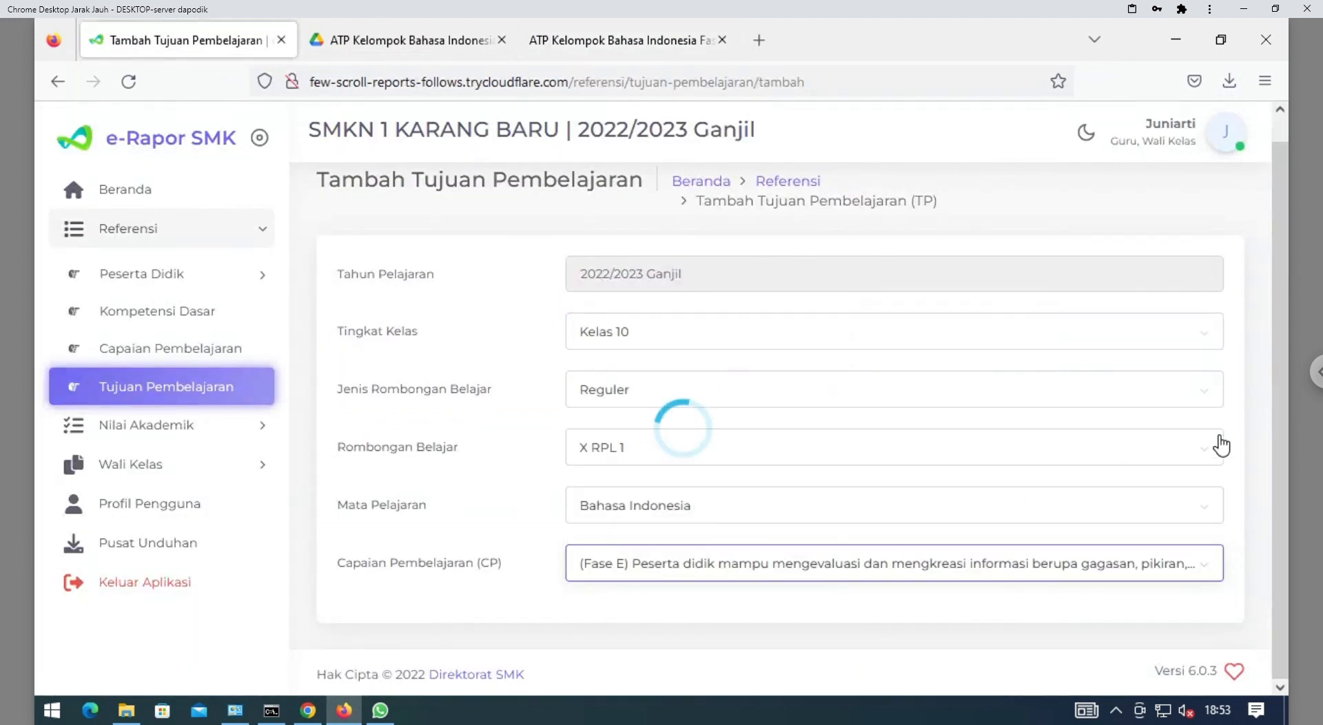
{"action": "scroll", "coordinate": [1280, 414], "scroll_direction": "down", "scroll_amount": 2}
{"action": "scroll", "coordinate": [1279, 442], "scroll_direction": "down", "scroll_amount": 2}
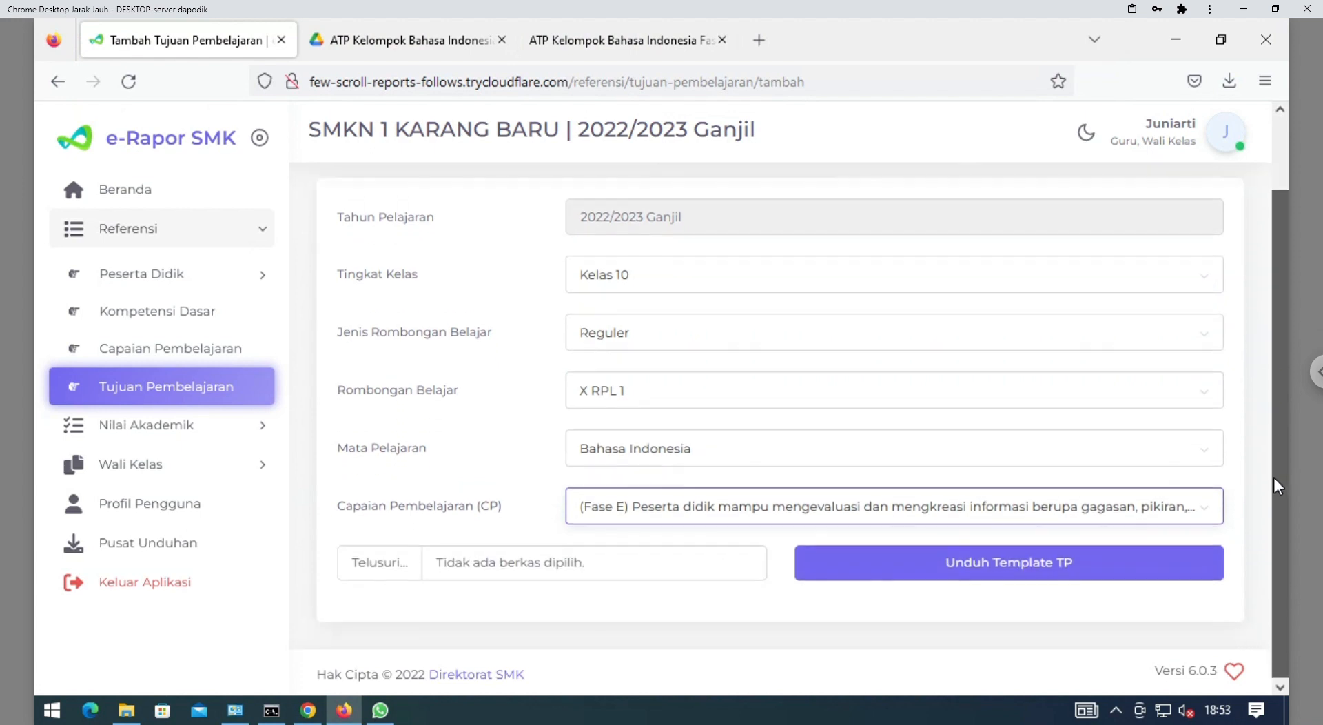
{"action": "left_click", "coordinate": [974, 581]}
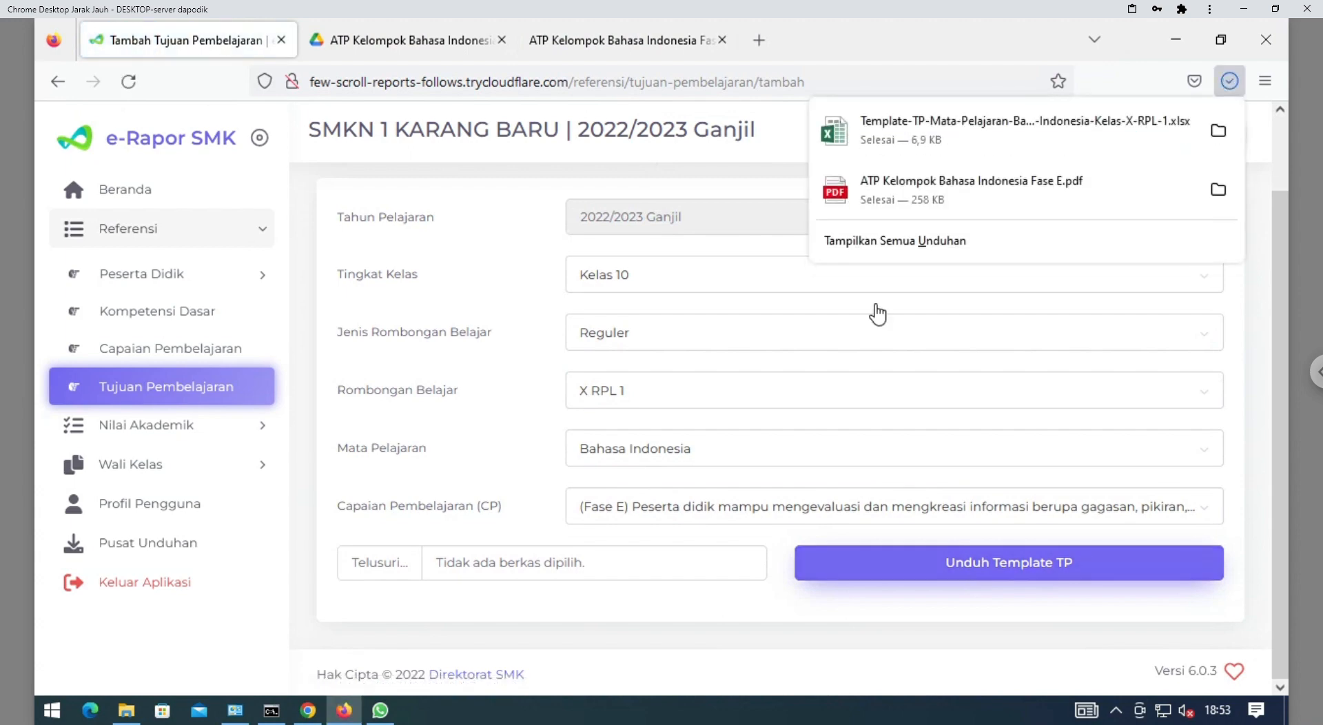
{"action": "left_click", "coordinate": [908, 141]}
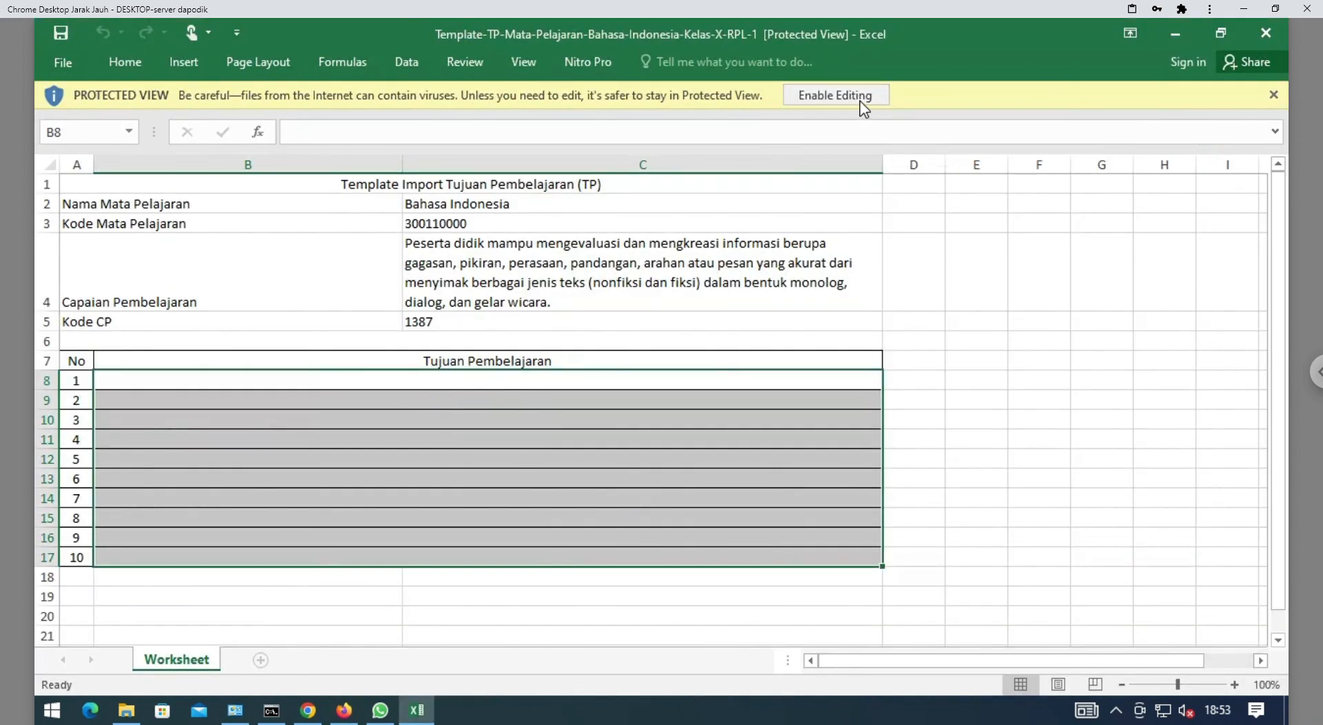
Take the TP template workbook out of Protected View and switch back to Firefox
{"action": "left_click", "coordinate": [755, 273]}
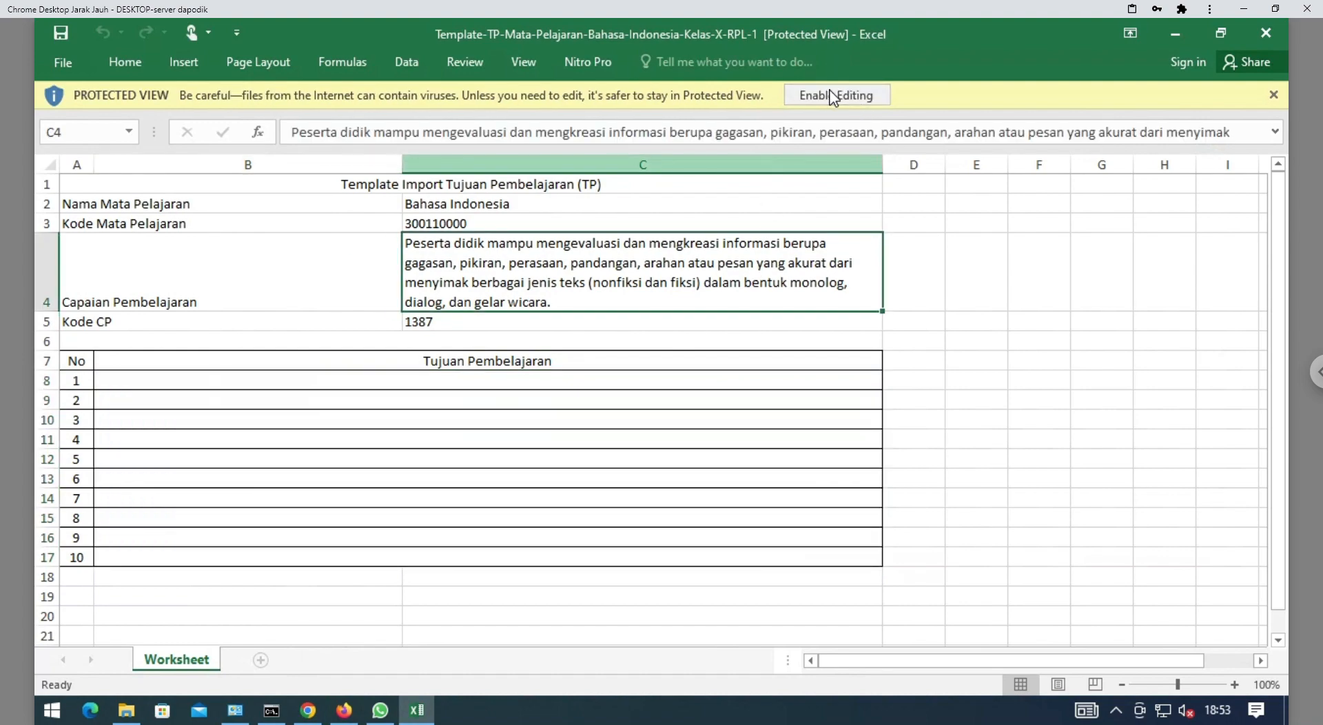
{"action": "left_click", "coordinate": [832, 96]}
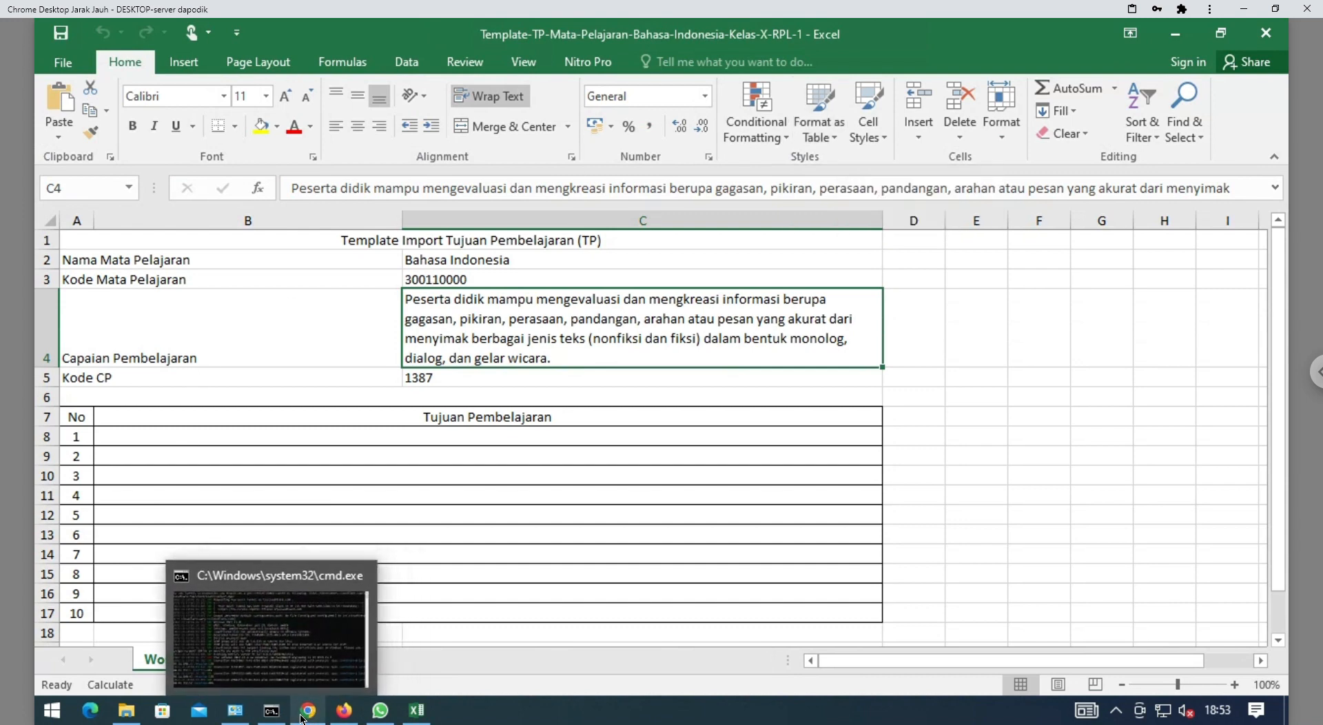
{"action": "mouse_move", "coordinate": [305, 720]}
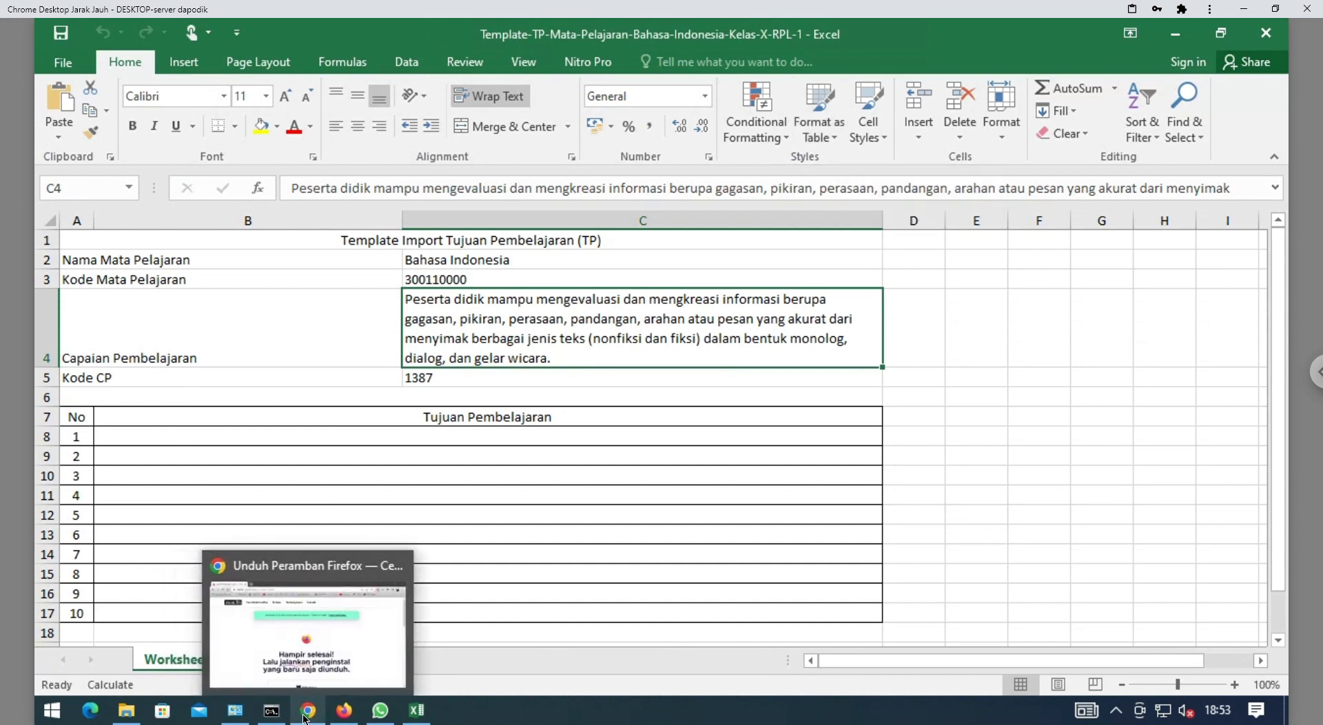
{"action": "left_click", "coordinate": [343, 712]}
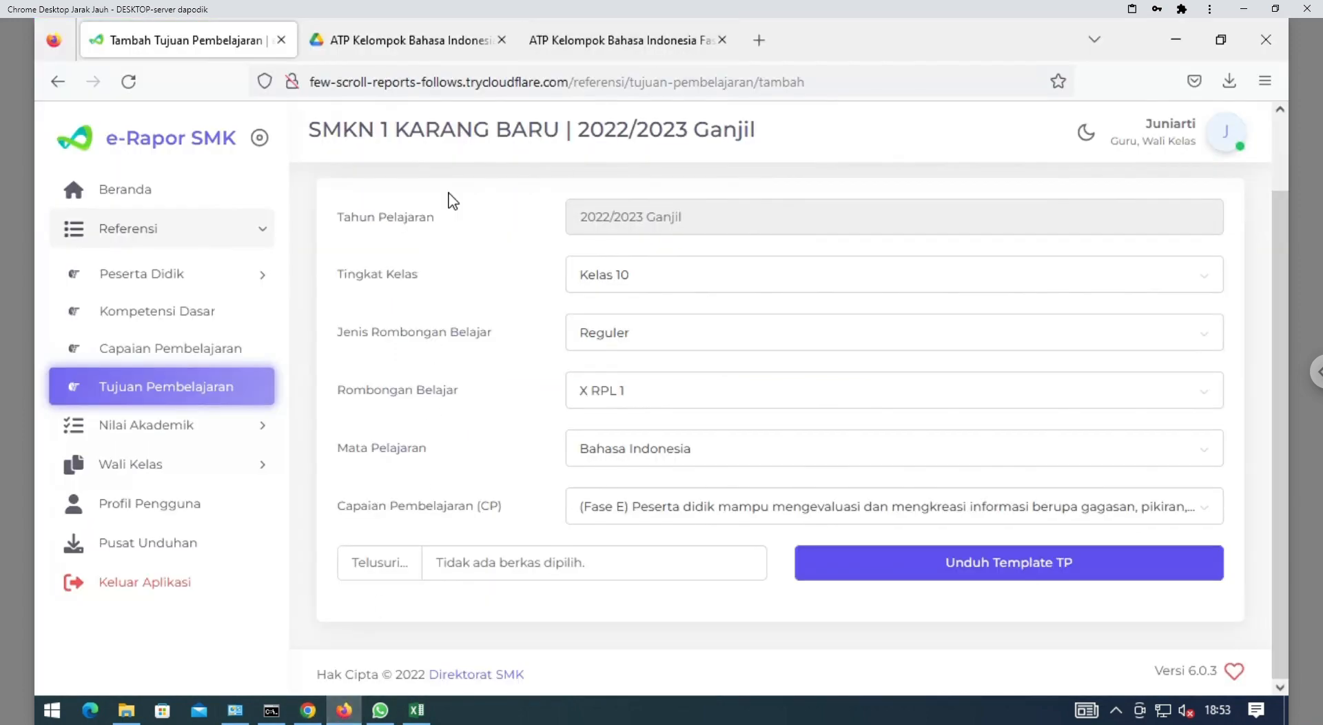
Copy the first Menyimak objective, 'Memahami informasi … eksposisi.', from page 3 of the PDF
{"action": "left_click", "coordinate": [548, 45]}
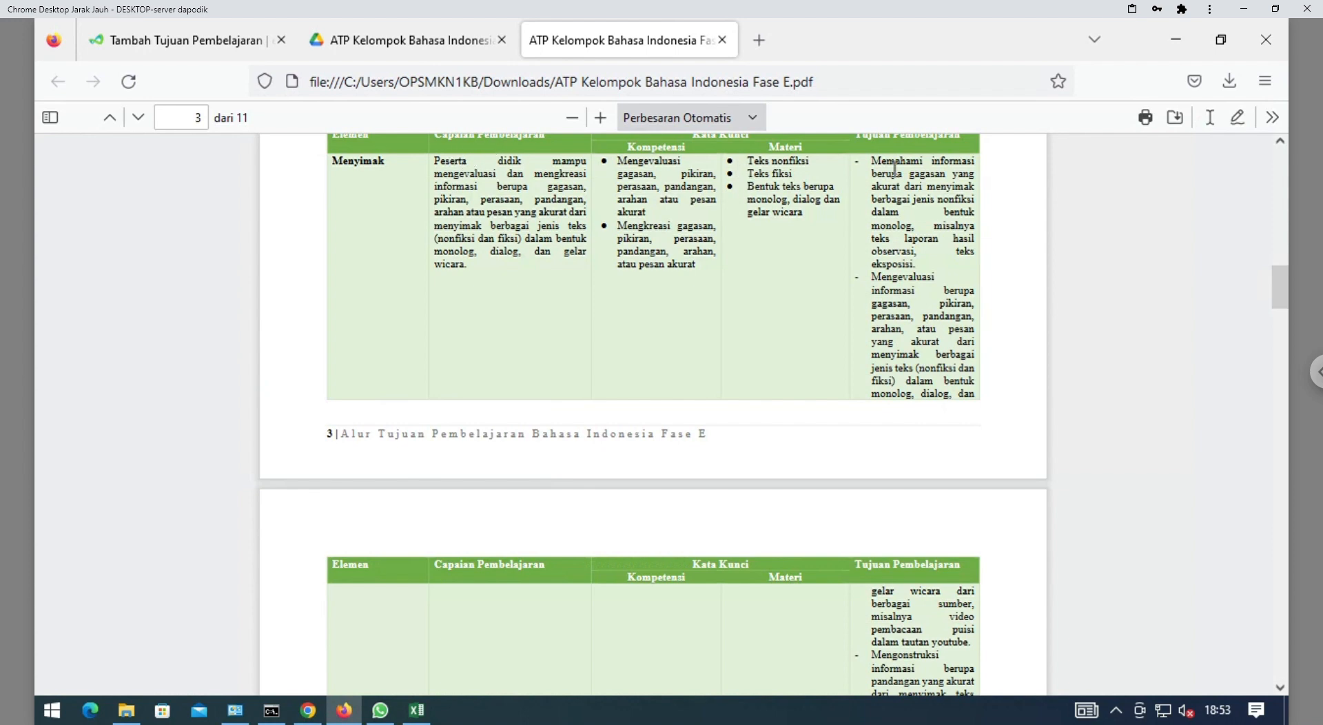
{"action": "left_click_drag", "start_coordinate": [874, 165], "coordinate": [896, 191]}
{"action": "left_click", "coordinate": [903, 244]}
{"action": "left_click_drag", "start_coordinate": [901, 241], "coordinate": [896, 206]}
{"action": "left_click", "coordinate": [896, 205]}
{"action": "left_click_drag", "start_coordinate": [872, 161], "coordinate": [918, 276]}
{"action": "key", "text": "ctrl+c"}
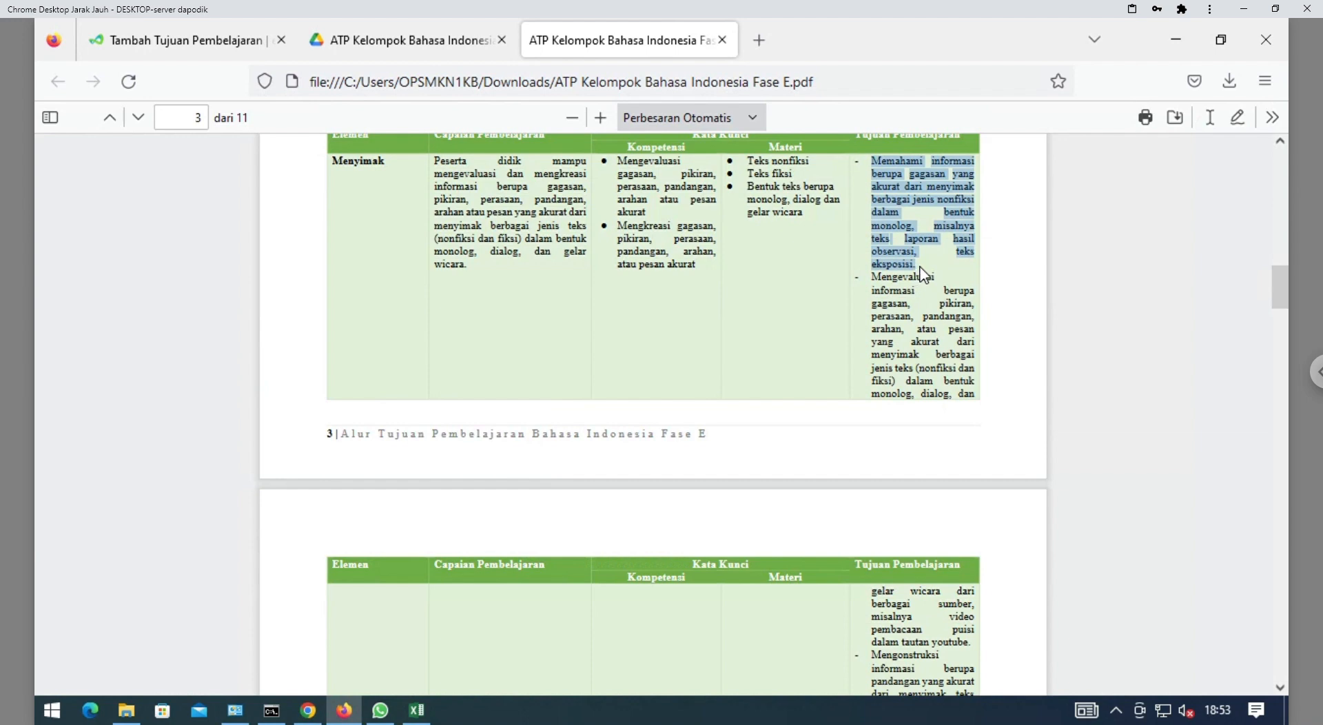
{"action": "left_click", "coordinate": [415, 716]}
Paste the first objective into B8 and delete its line breaks so it ends 'teks eksposisi.'
{"action": "double_click", "coordinate": [318, 444]}
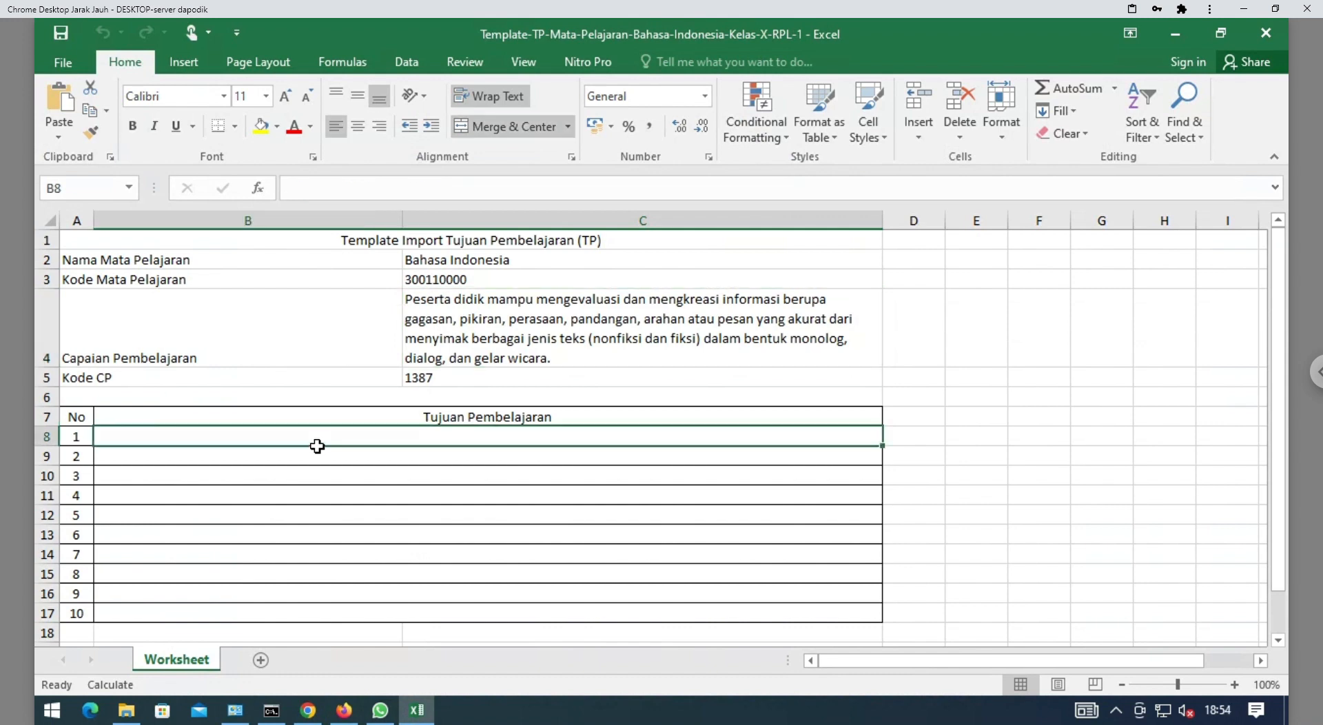
{"action": "key", "text": "ctrl+v"}
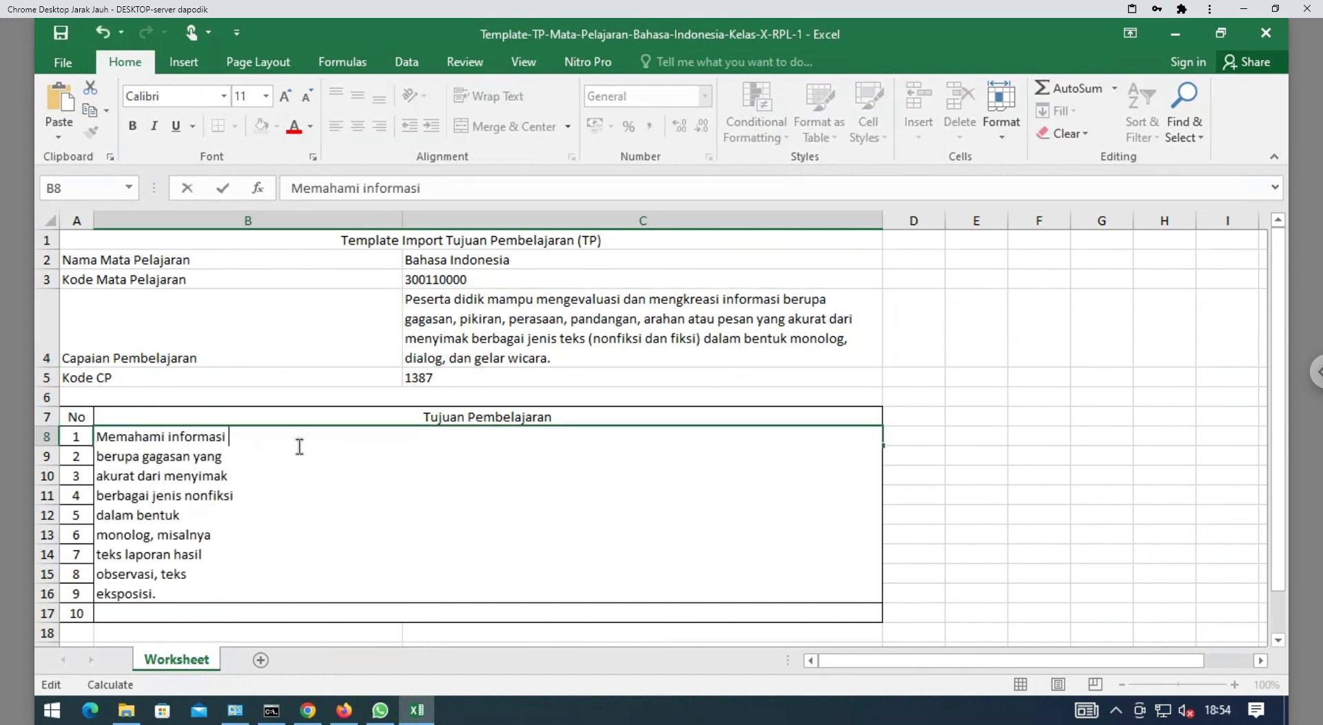
{"action": "key", "text": "Delete"}
{"action": "key", "text": "End"}
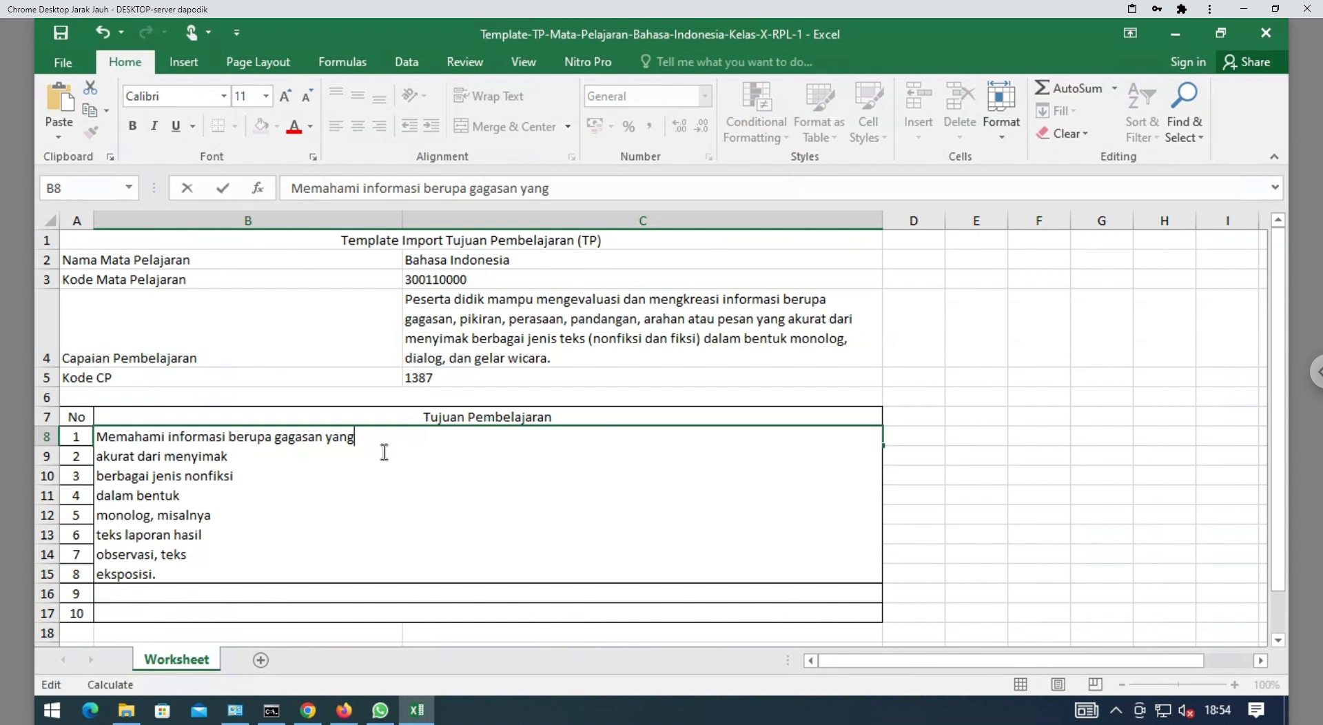
{"action": "key", "text": "Delete"}
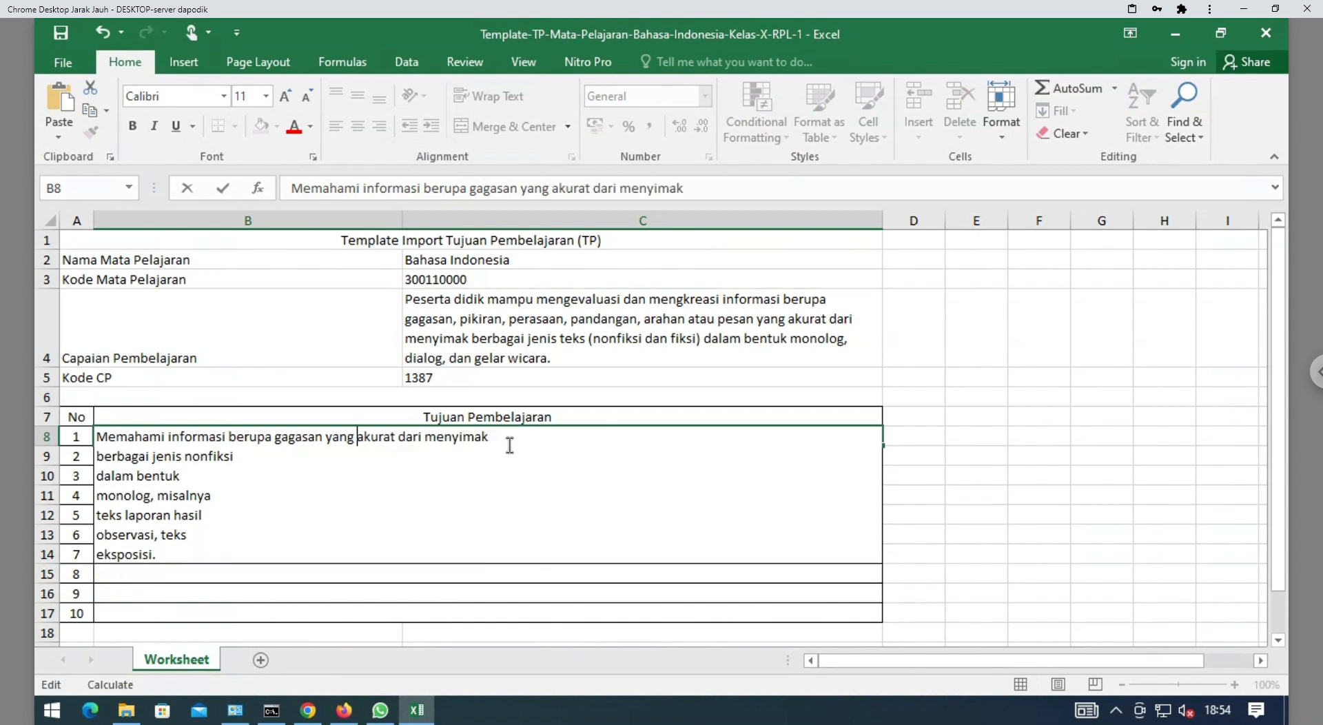
{"action": "key", "text": "Delete"}
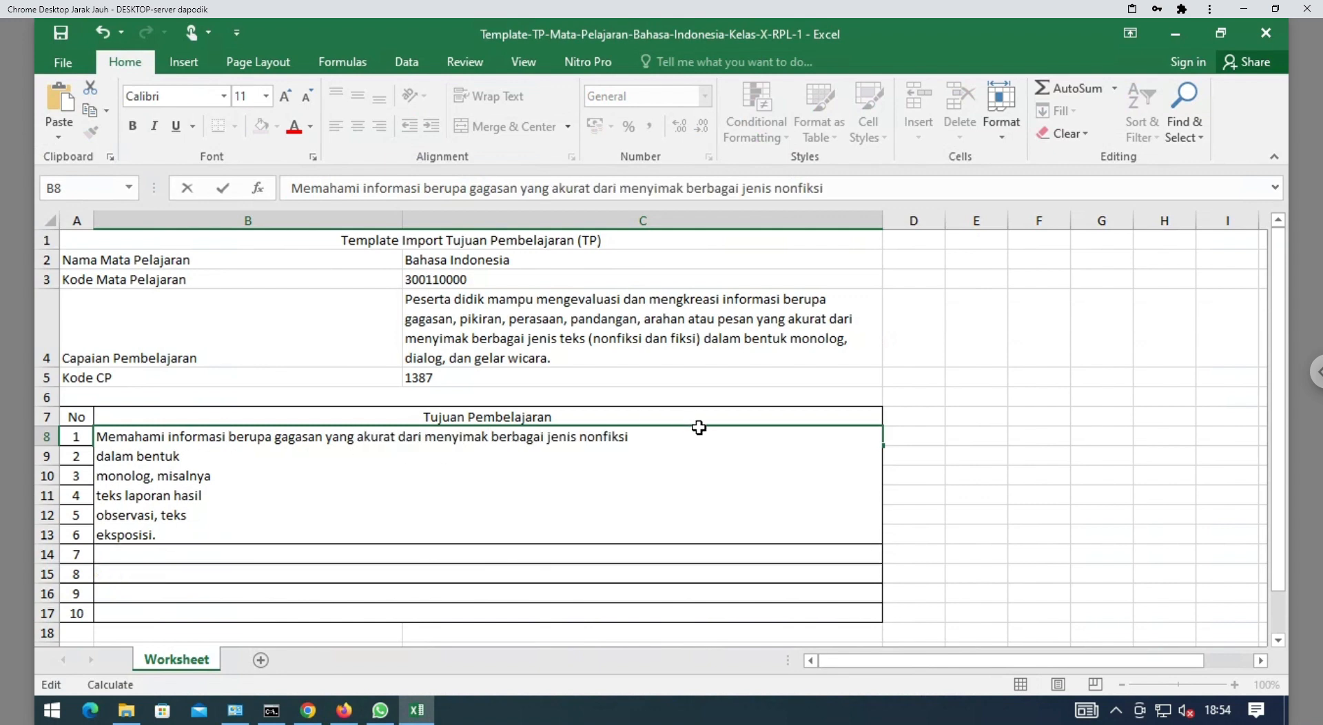
{"action": "key", "text": "Delete"}
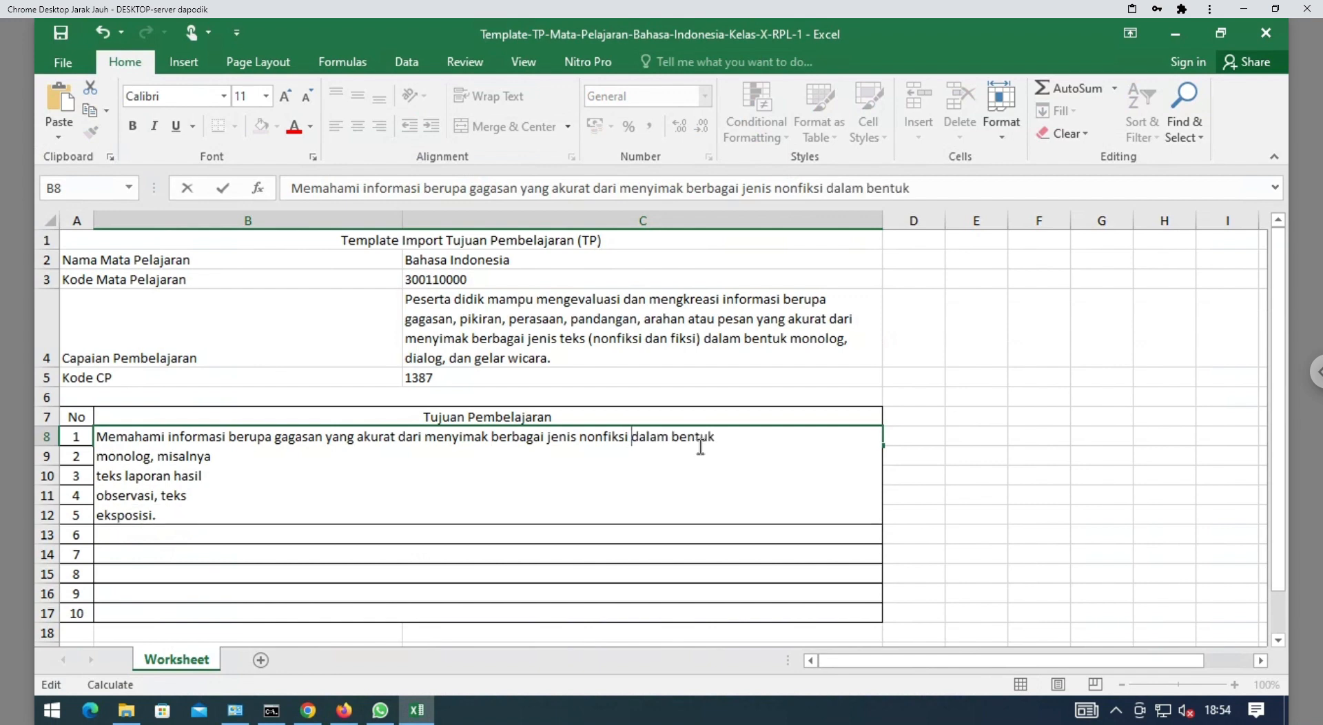
{"action": "key", "text": "Delete"}
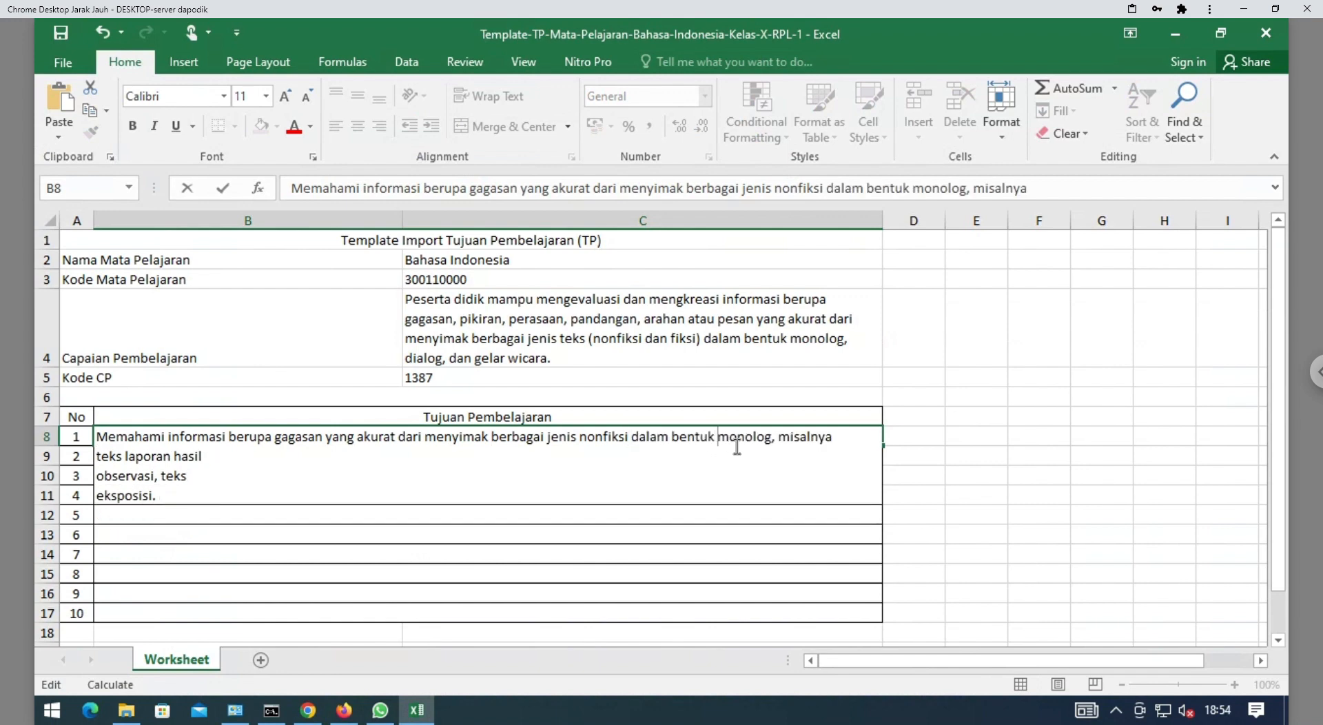
{"action": "key", "text": "Delete"}
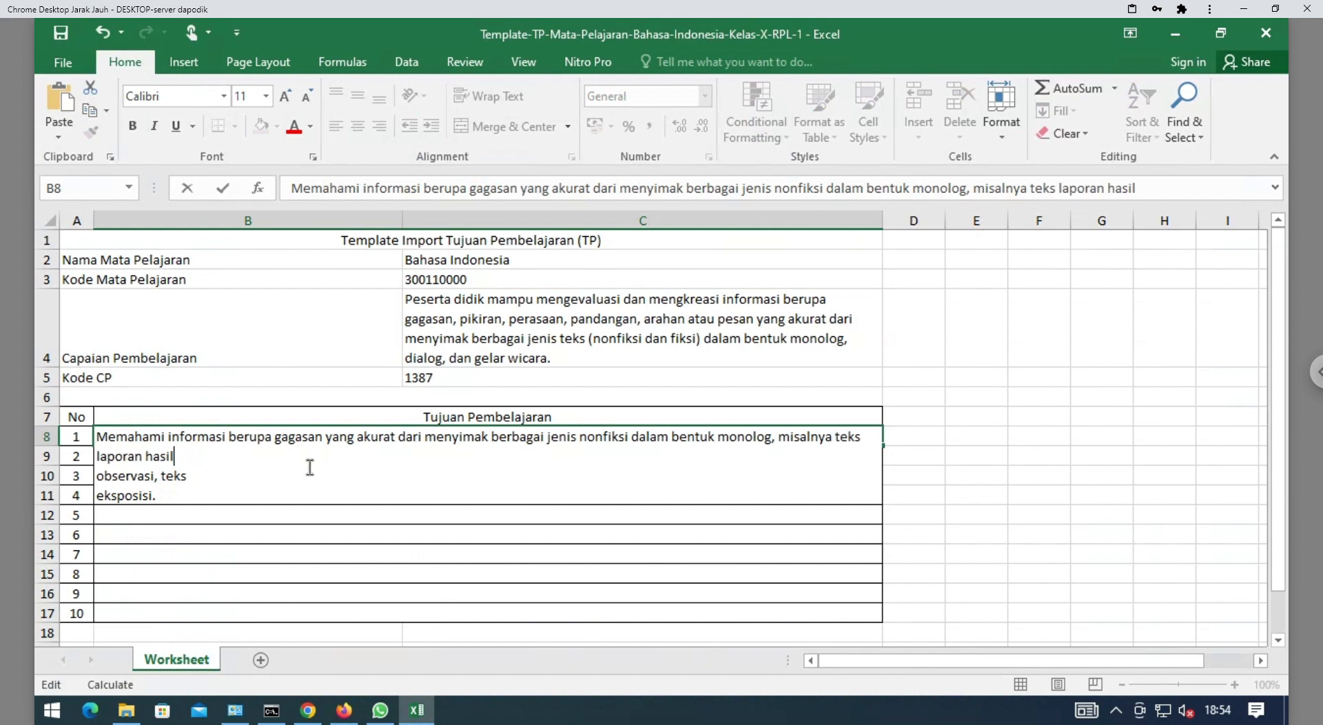
{"action": "key", "text": "Delete"}
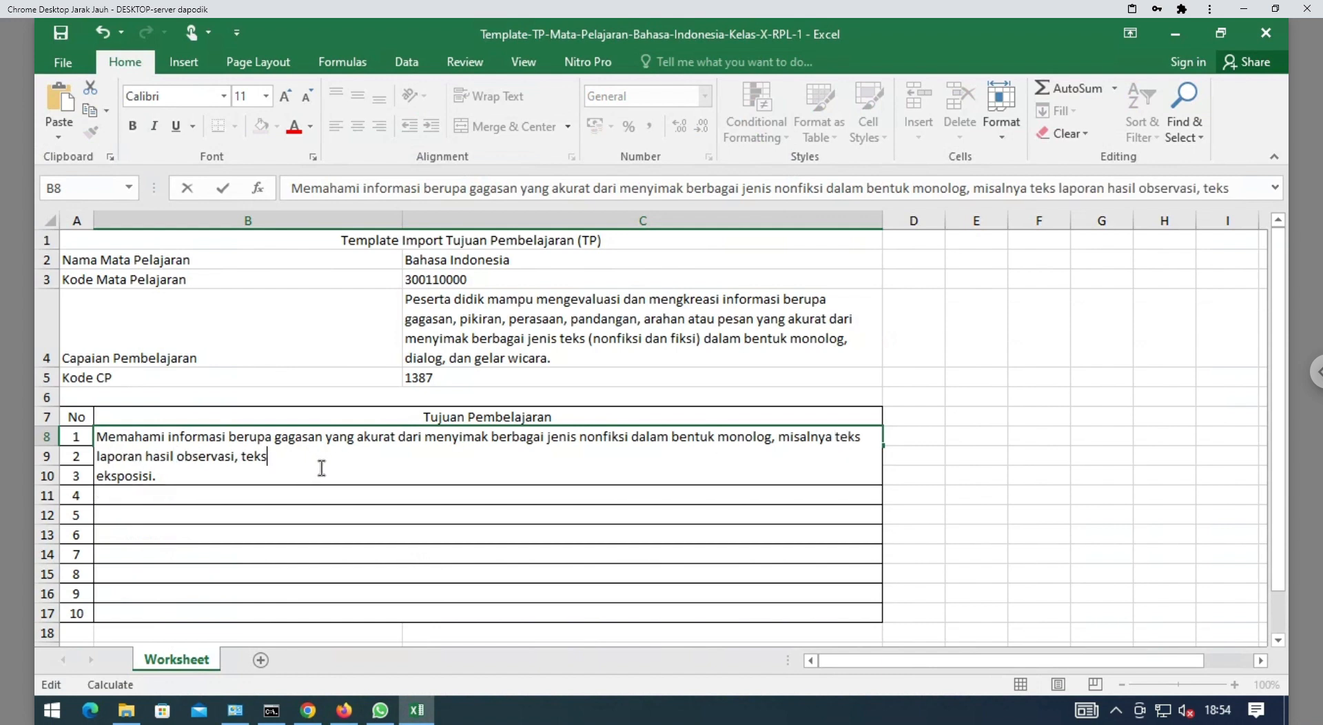
{"action": "key", "text": "Delete"}
{"action": "left_click", "coordinate": [405, 497]}
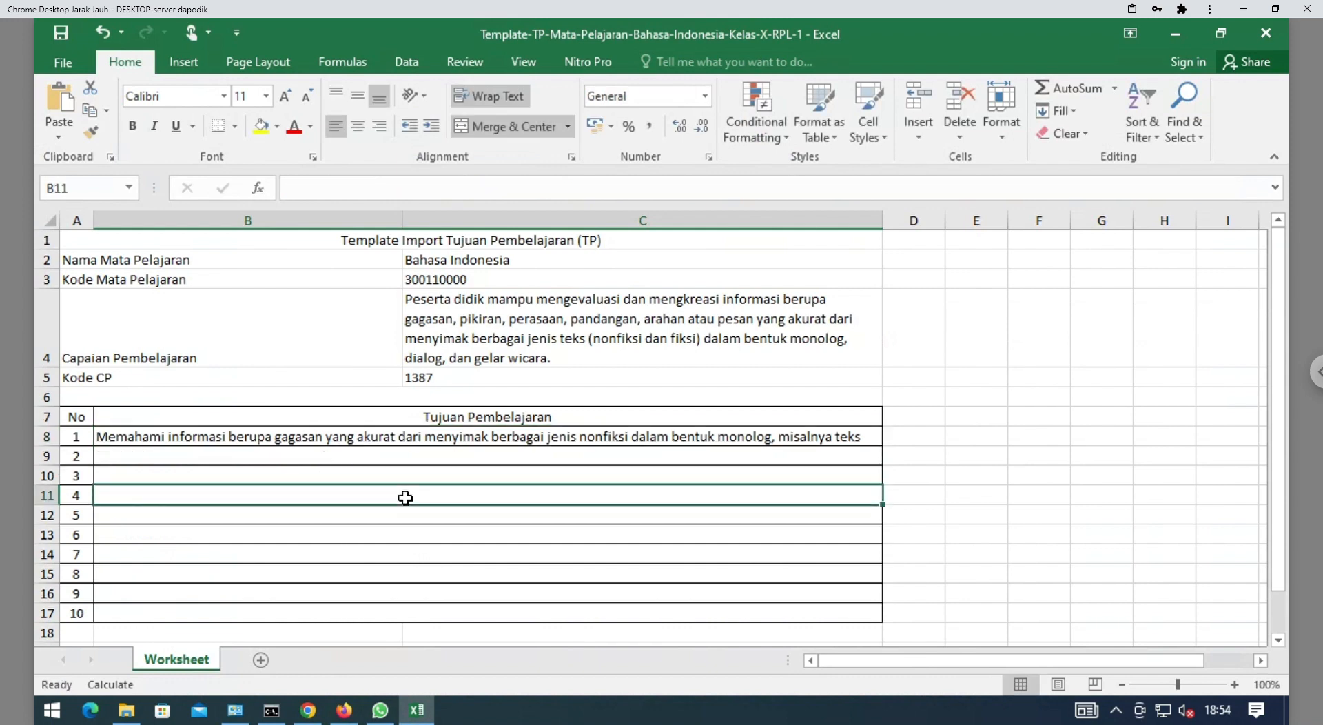
{"action": "left_click", "coordinate": [305, 445]}
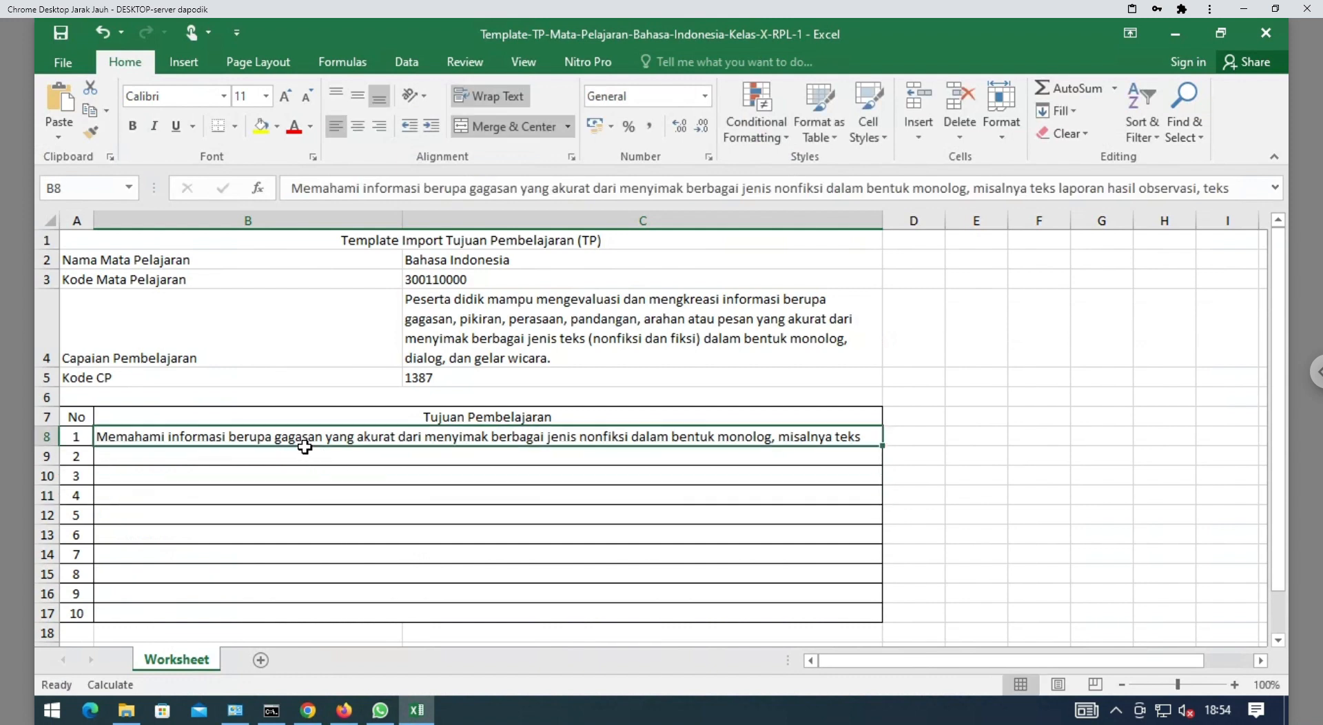
{"action": "mouse_move", "coordinate": [378, 713]}
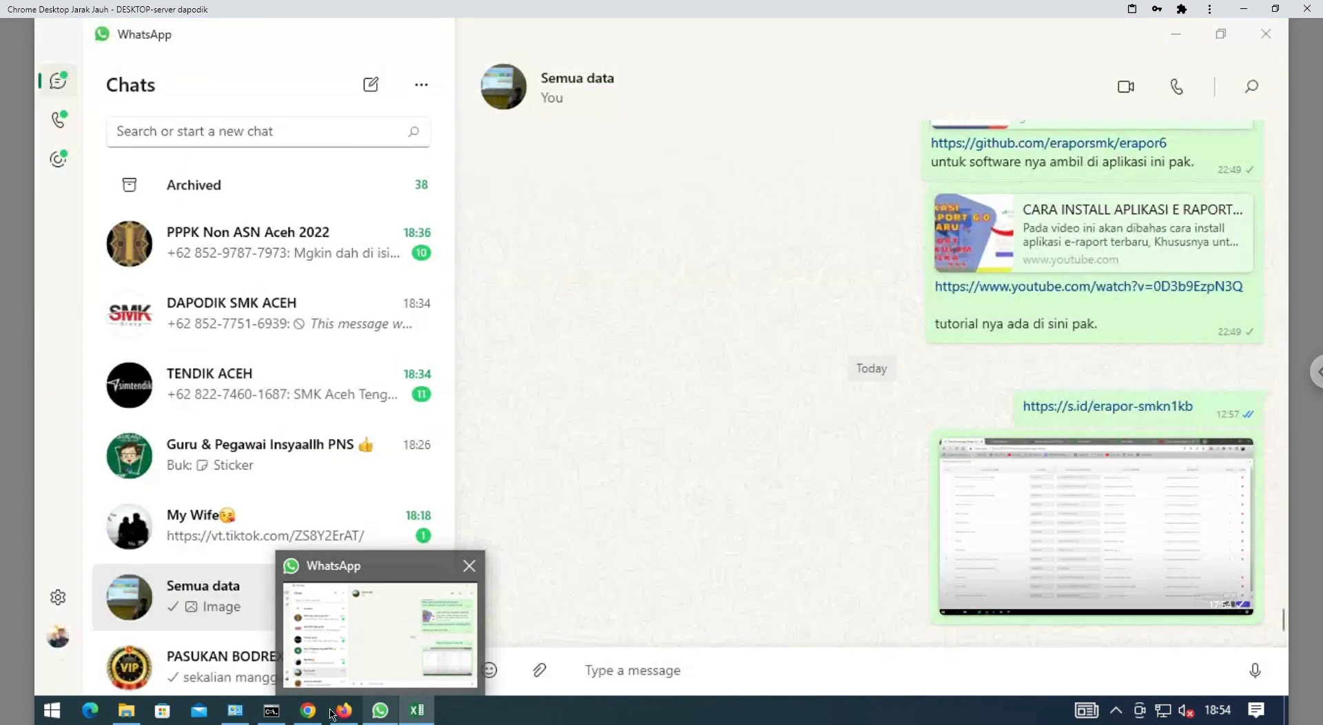
{"action": "mouse_move", "coordinate": [279, 713]}
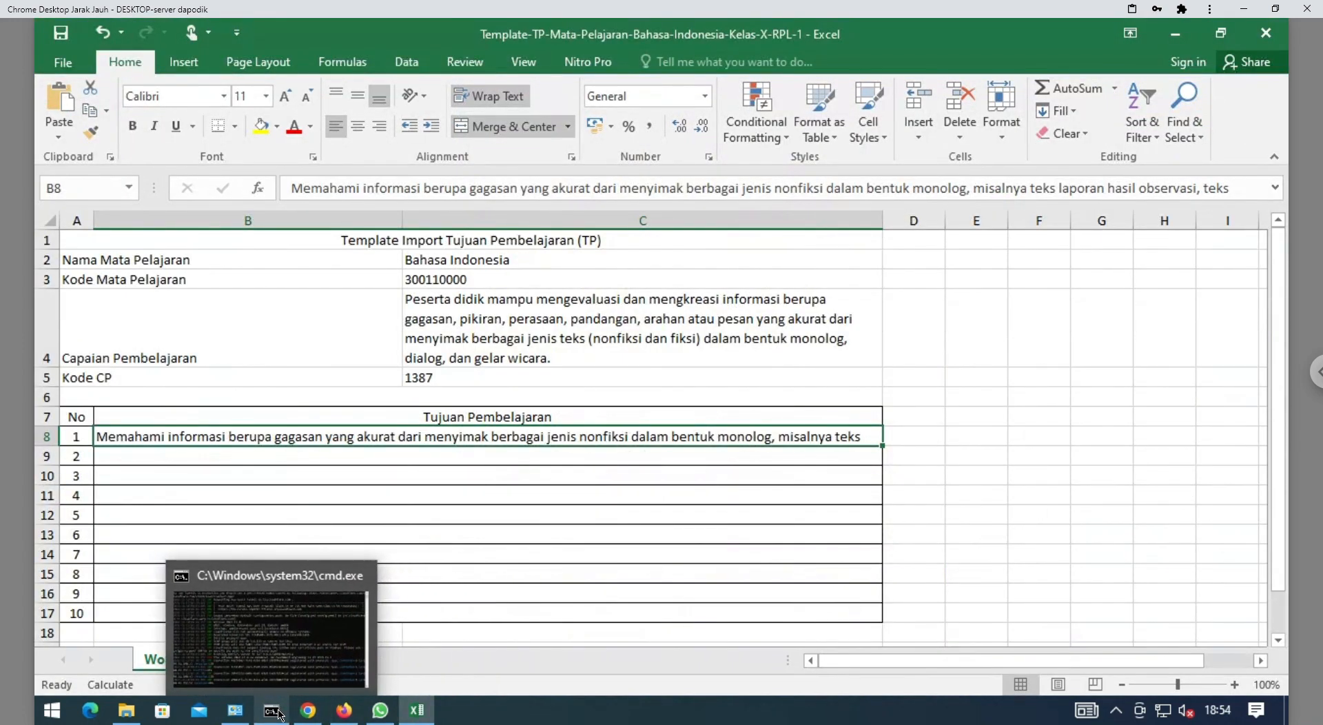
Copy the Mengonstruksi objective, through 'atau internet.', from page 4 of the ATP PDF
{"action": "left_click", "coordinate": [348, 719]}
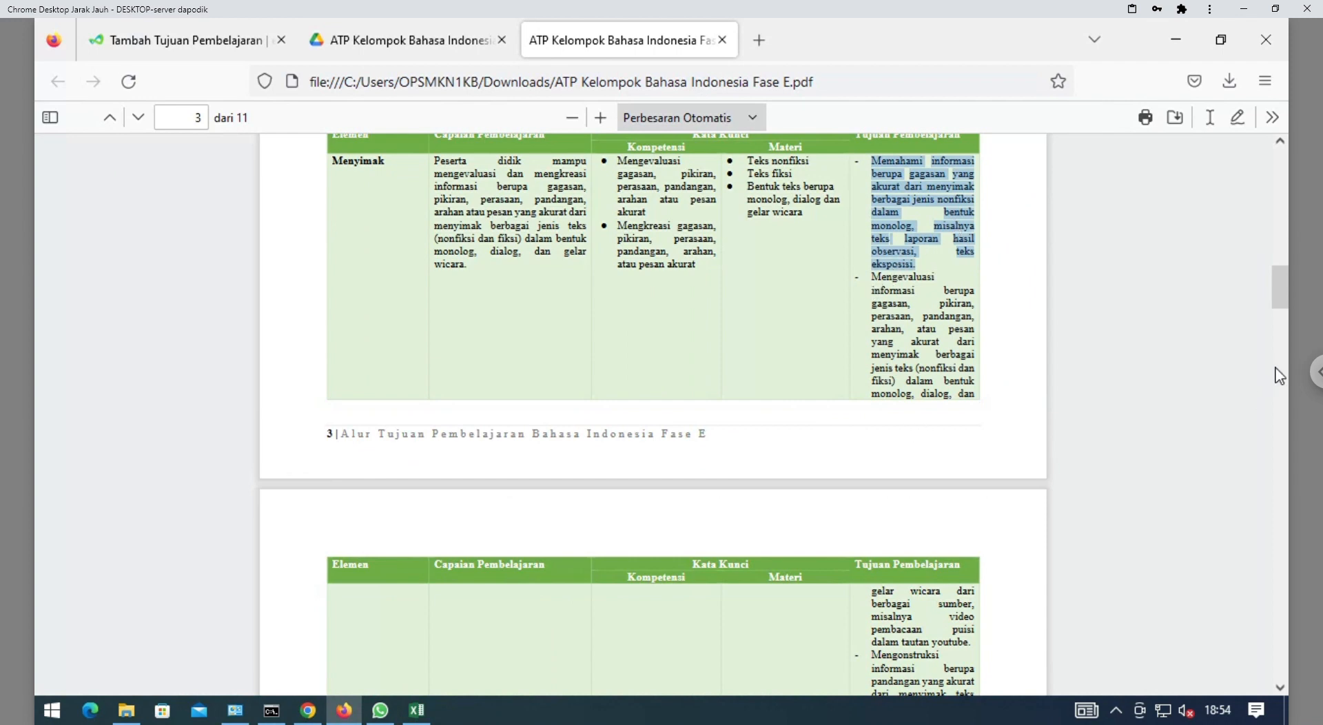
{"action": "left_click_drag", "start_coordinate": [1284, 302], "coordinate": [1282, 311]}
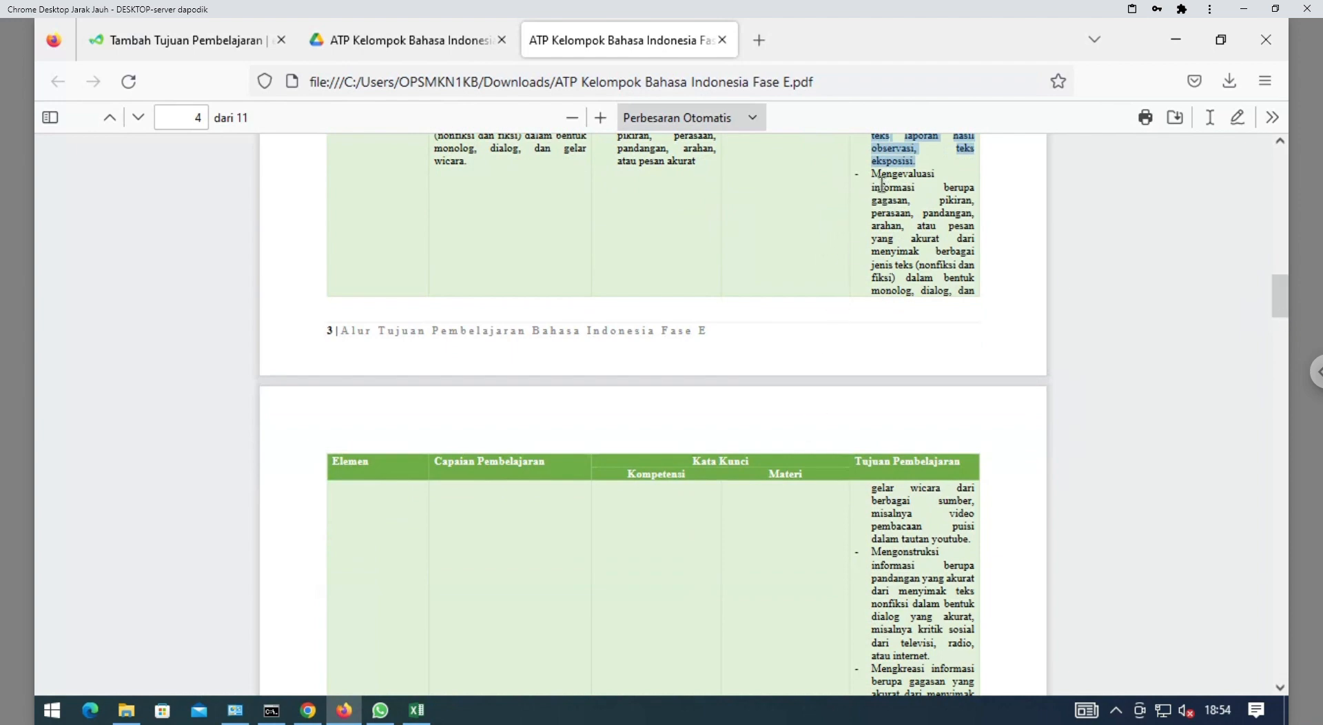
{"action": "left_click_drag", "start_coordinate": [873, 175], "coordinate": [934, 450]}
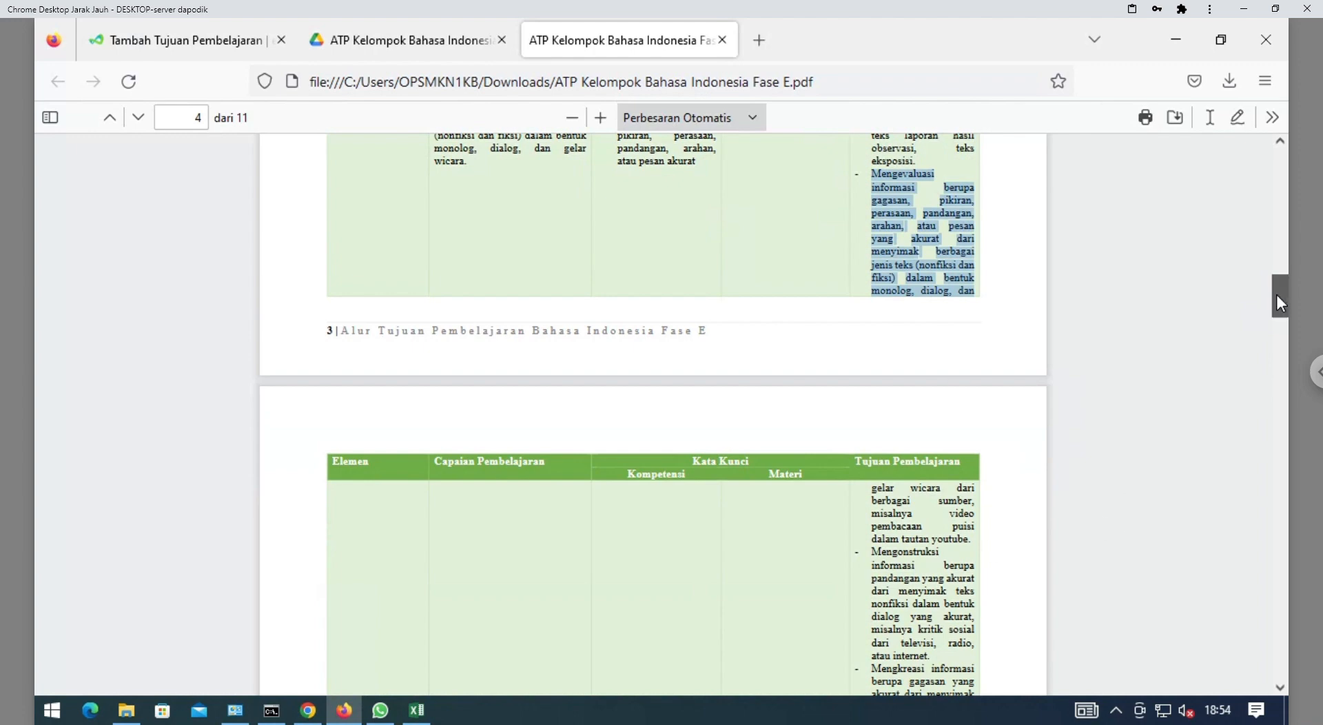
{"action": "scroll", "coordinate": [1277, 296], "scroll_direction": "down", "scroll_amount": 3}
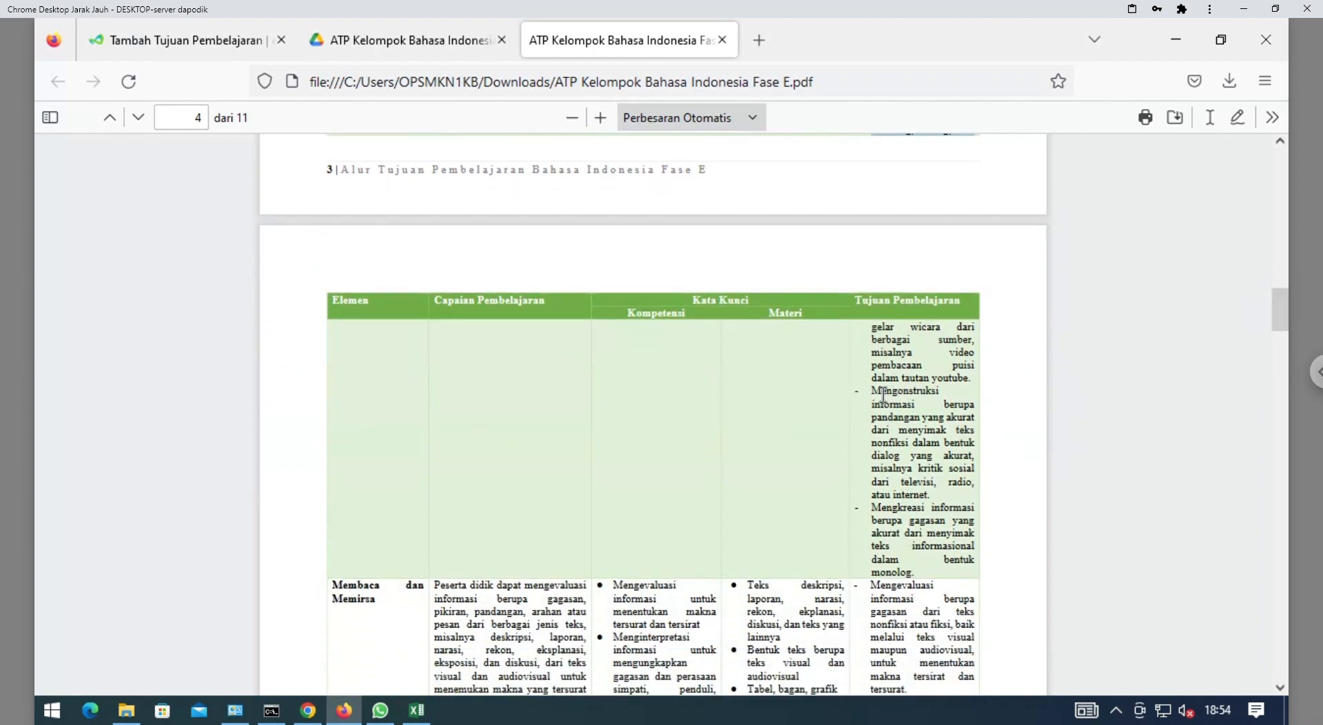
{"action": "left_click_drag", "start_coordinate": [871, 390], "coordinate": [937, 506]}
{"action": "key", "text": "ctrl+c"}
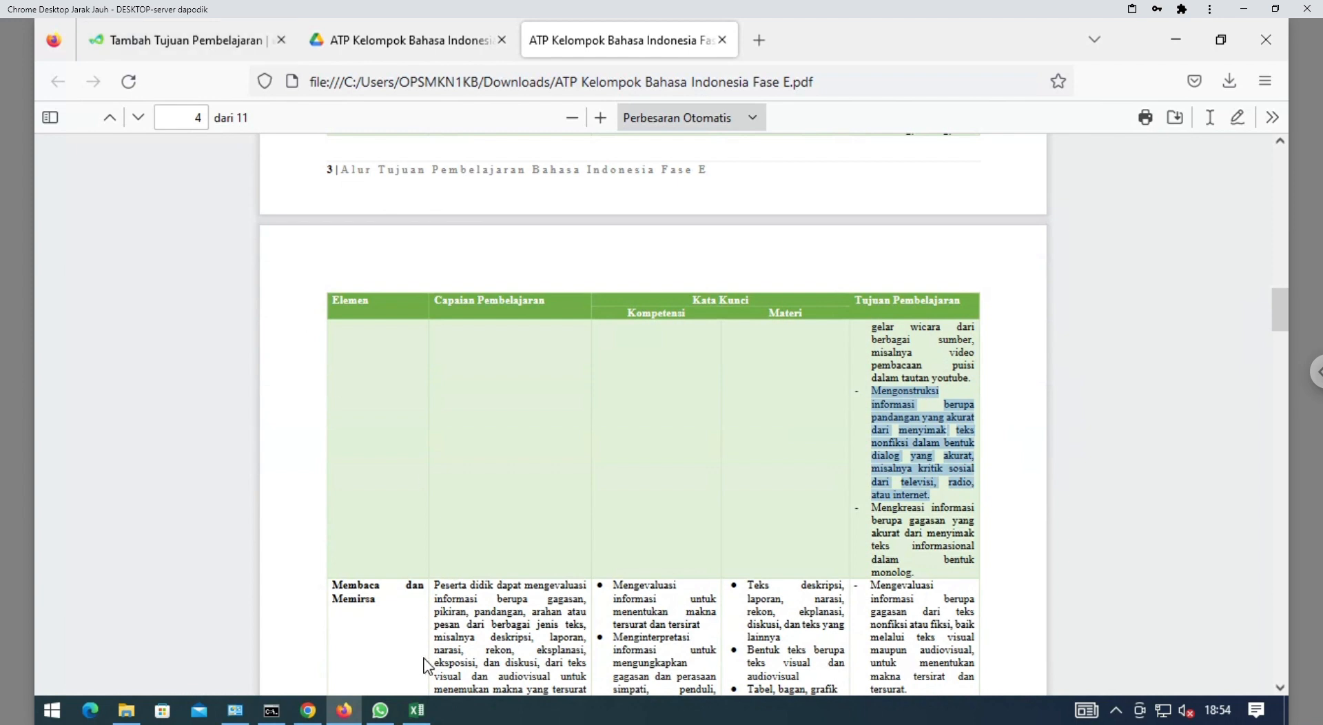
{"action": "left_click", "coordinate": [417, 709]}
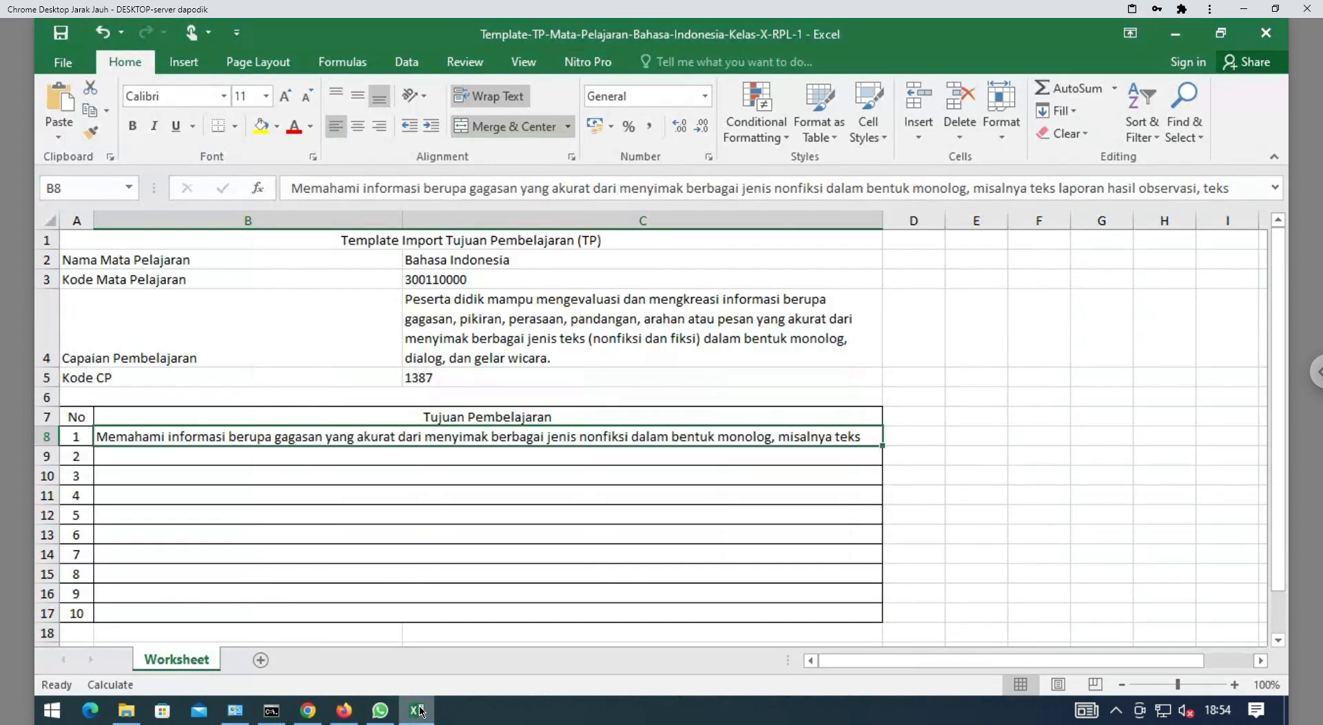
Paste the Mengonstruksi objective into B9 and join its opening lines together
{"action": "double_click", "coordinate": [283, 458]}
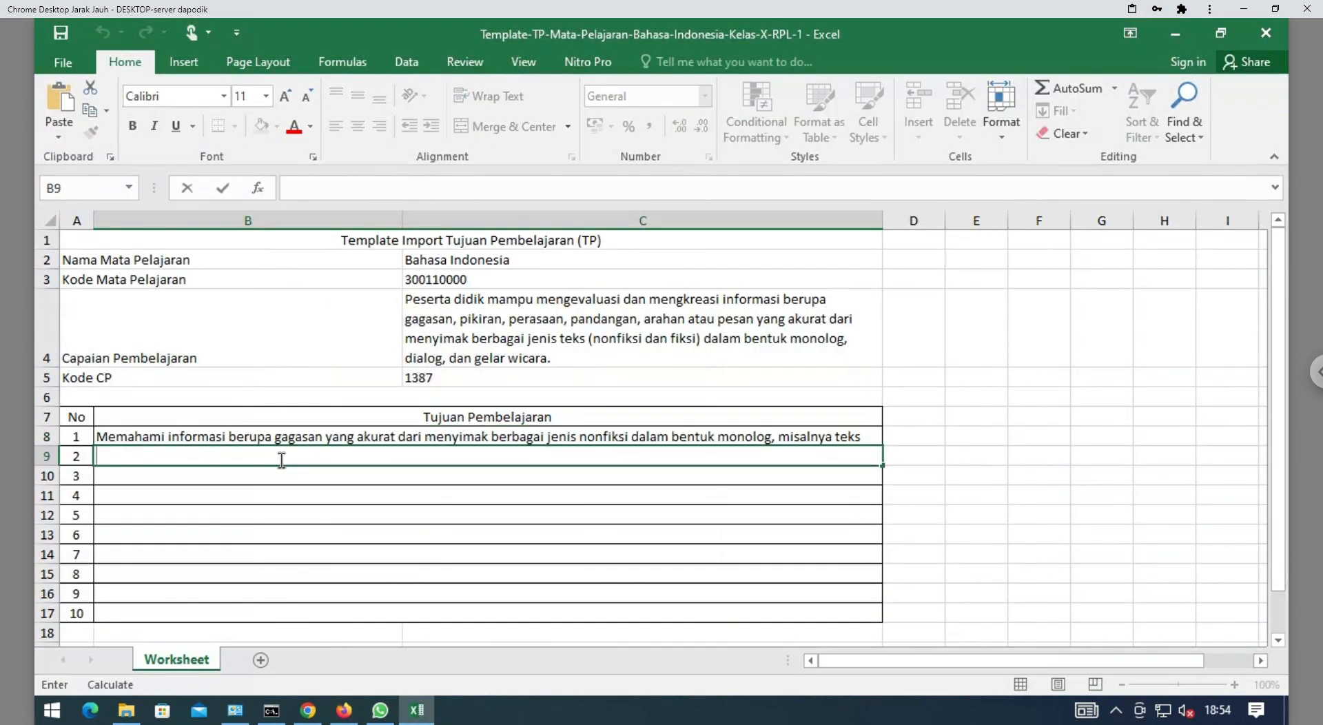
{"action": "key", "text": "ctrl+v"}
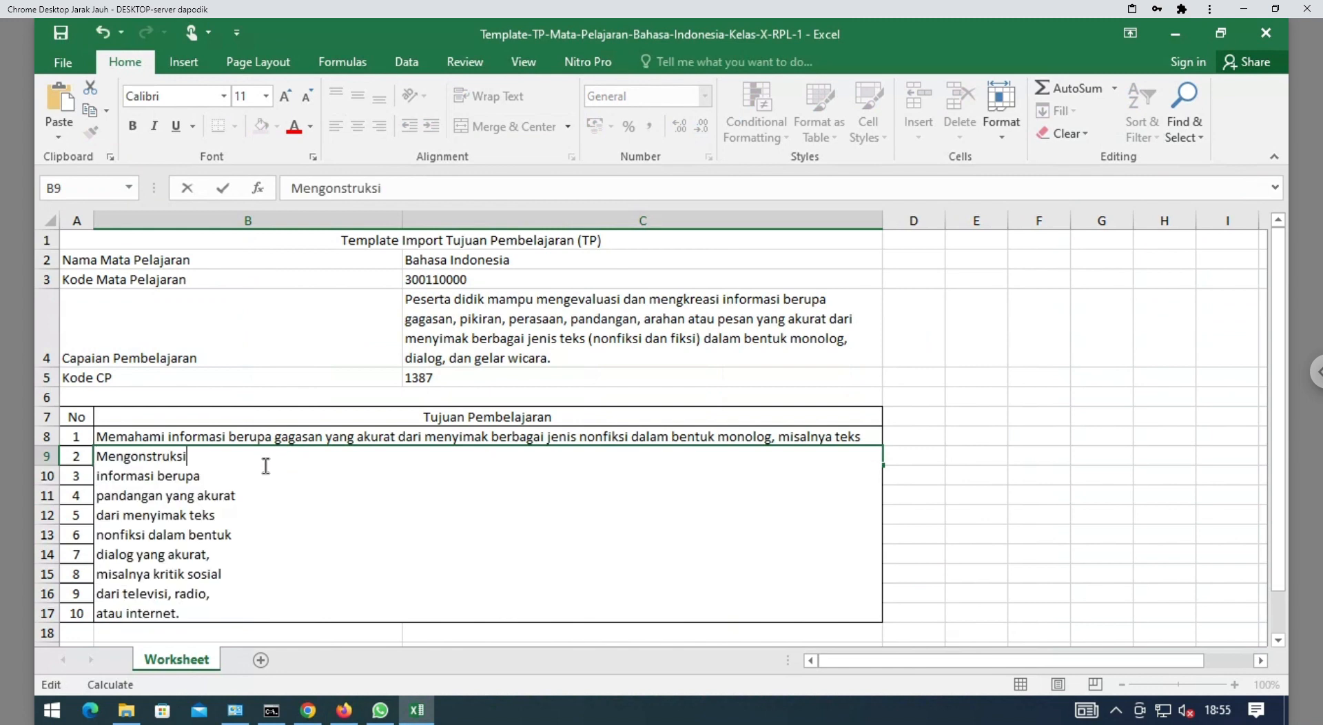
{"action": "key", "text": "Delete"}
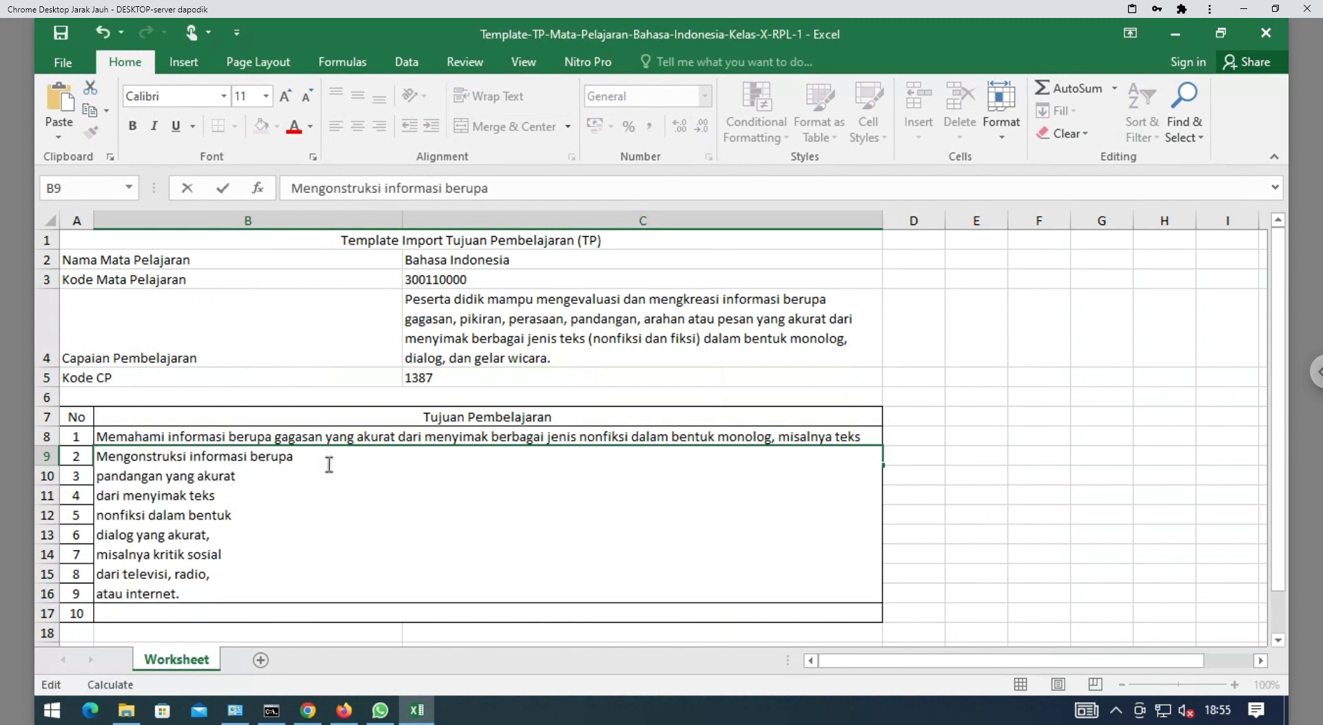
{"action": "key", "text": "Delete"}
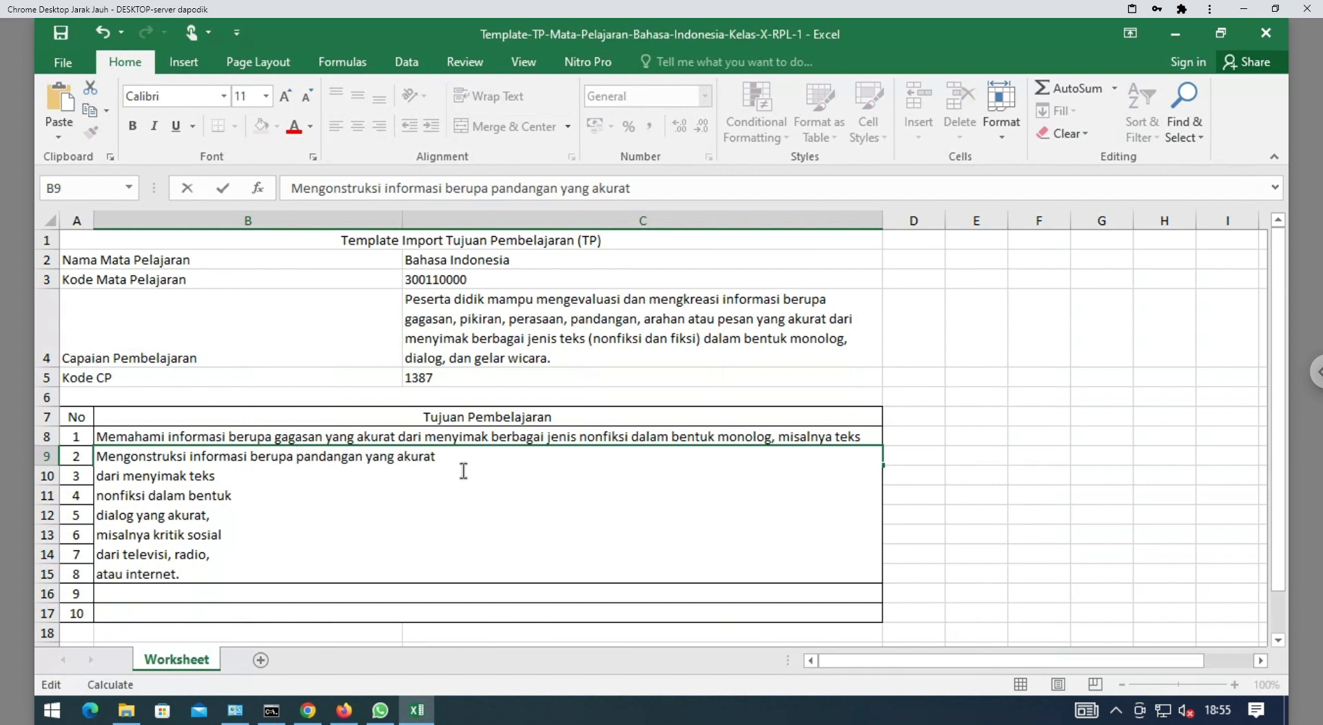
{"action": "key", "text": "End"}
{"action": "key", "text": "Delete"}
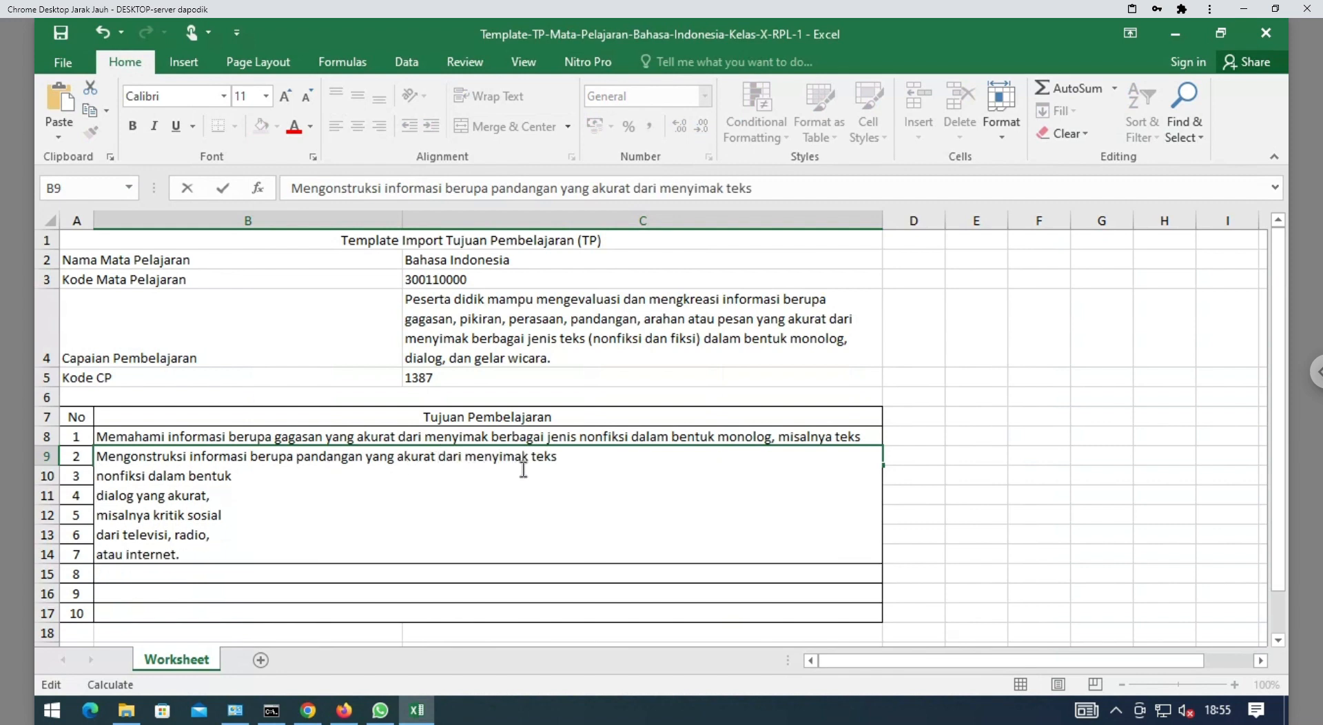
{"action": "key", "text": "Delete"}
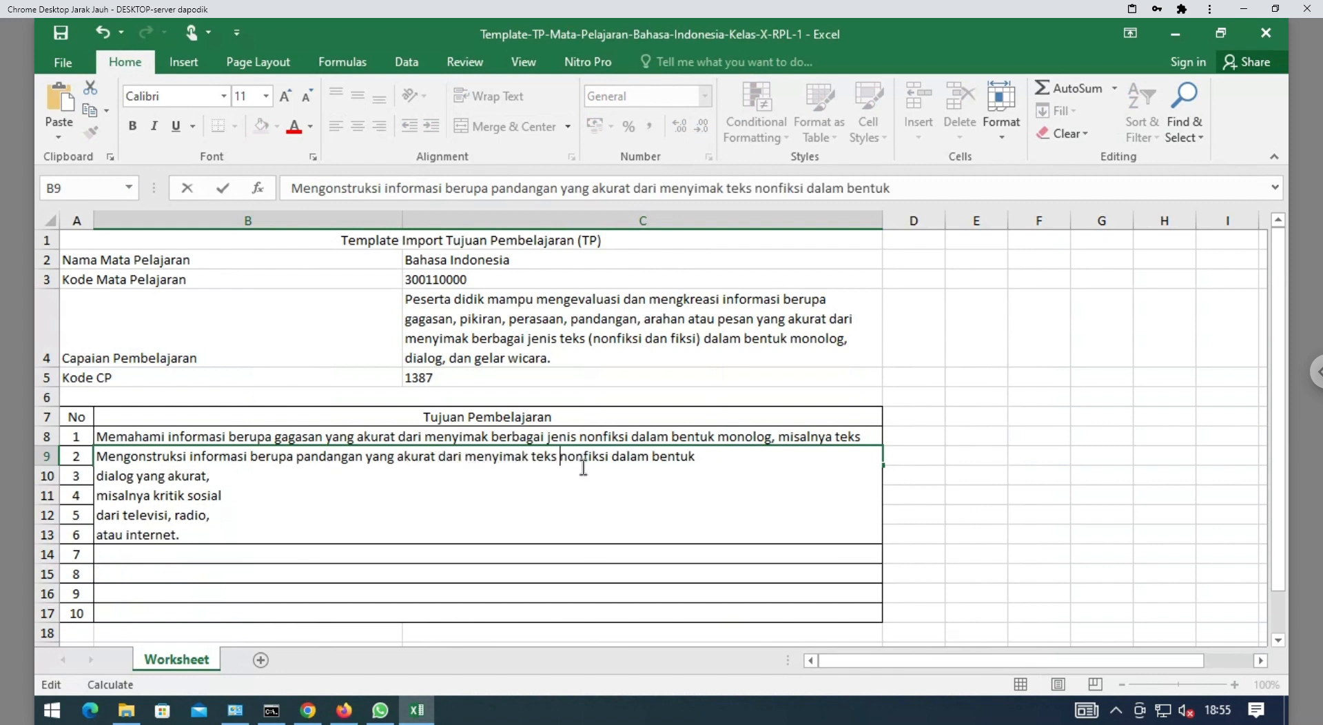
Join the remaining lines through 'atau internet.' so B9 holds one unbroken line
{"action": "key", "text": "End"}
{"action": "key", "text": "Delete"}
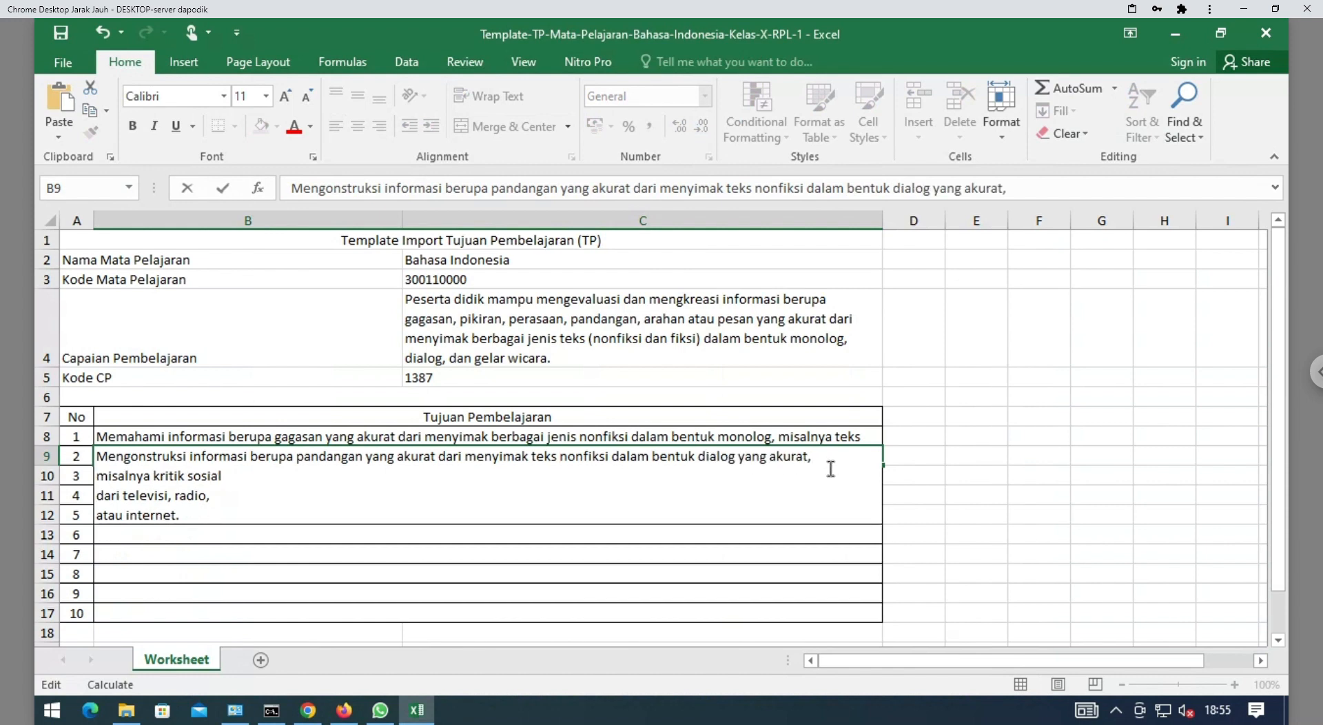
{"action": "key", "text": "BackSpace"}
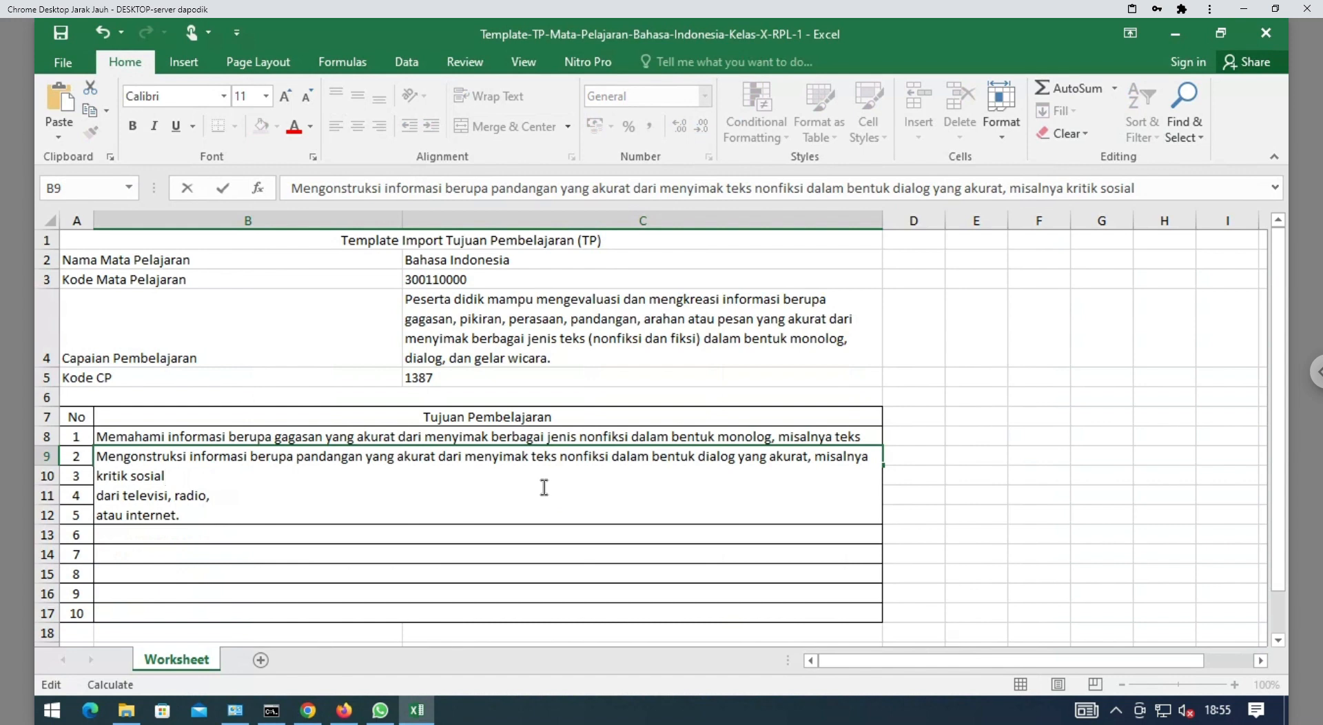
{"action": "key", "text": "Delete"}
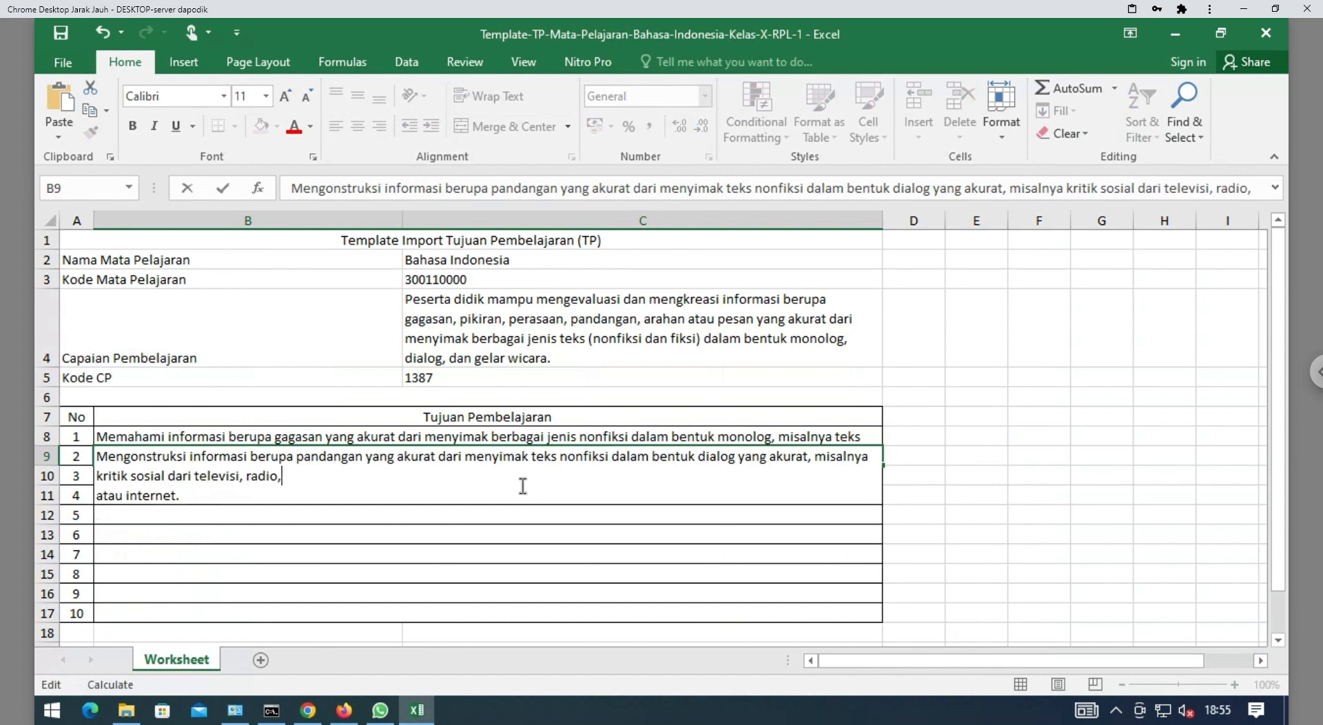
{"action": "key", "text": "Delete"}
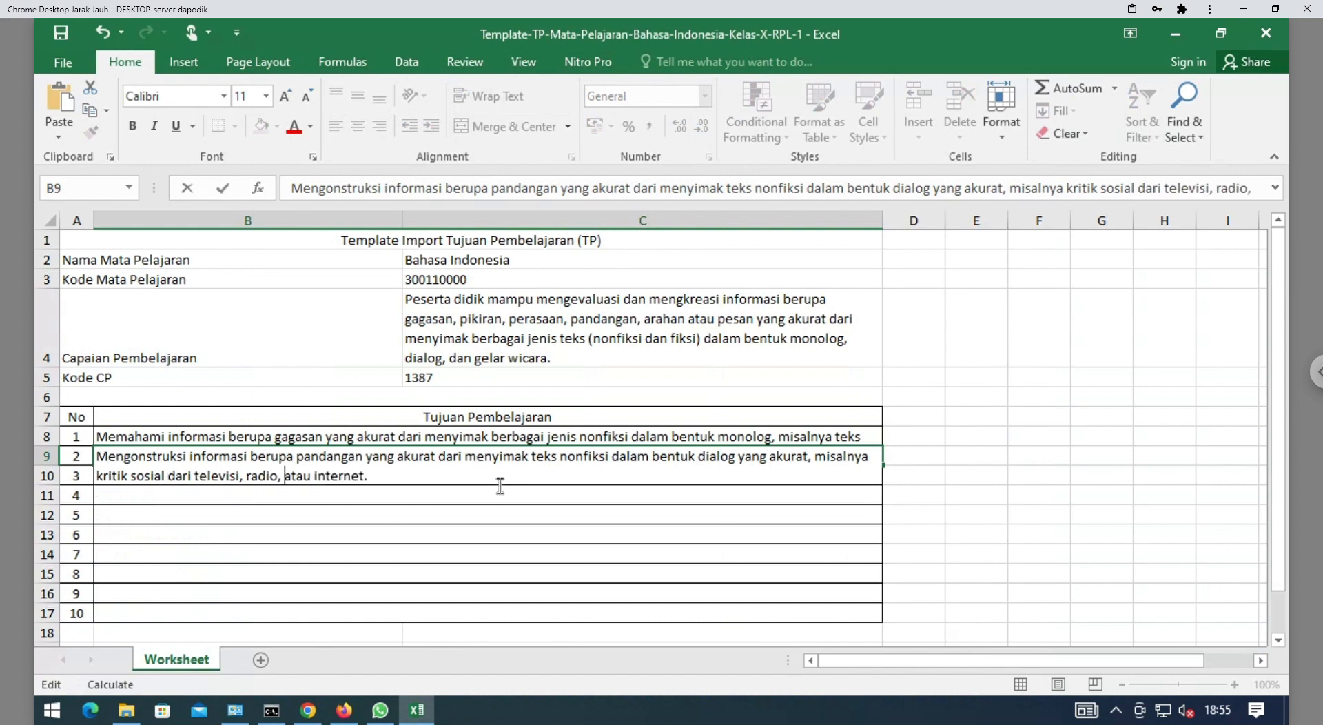
{"action": "left_click", "coordinate": [581, 592]}
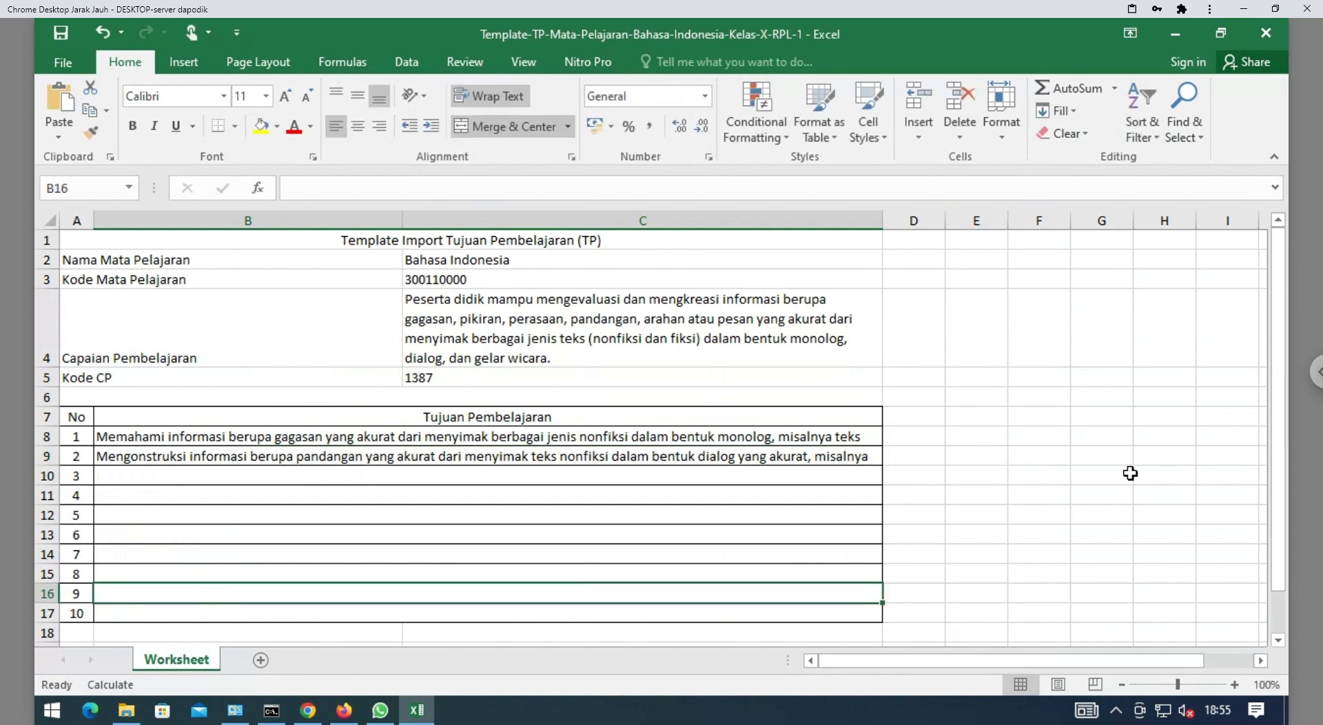
{"action": "left_click_drag", "start_coordinate": [1280, 411], "coordinate": [784, 440]}
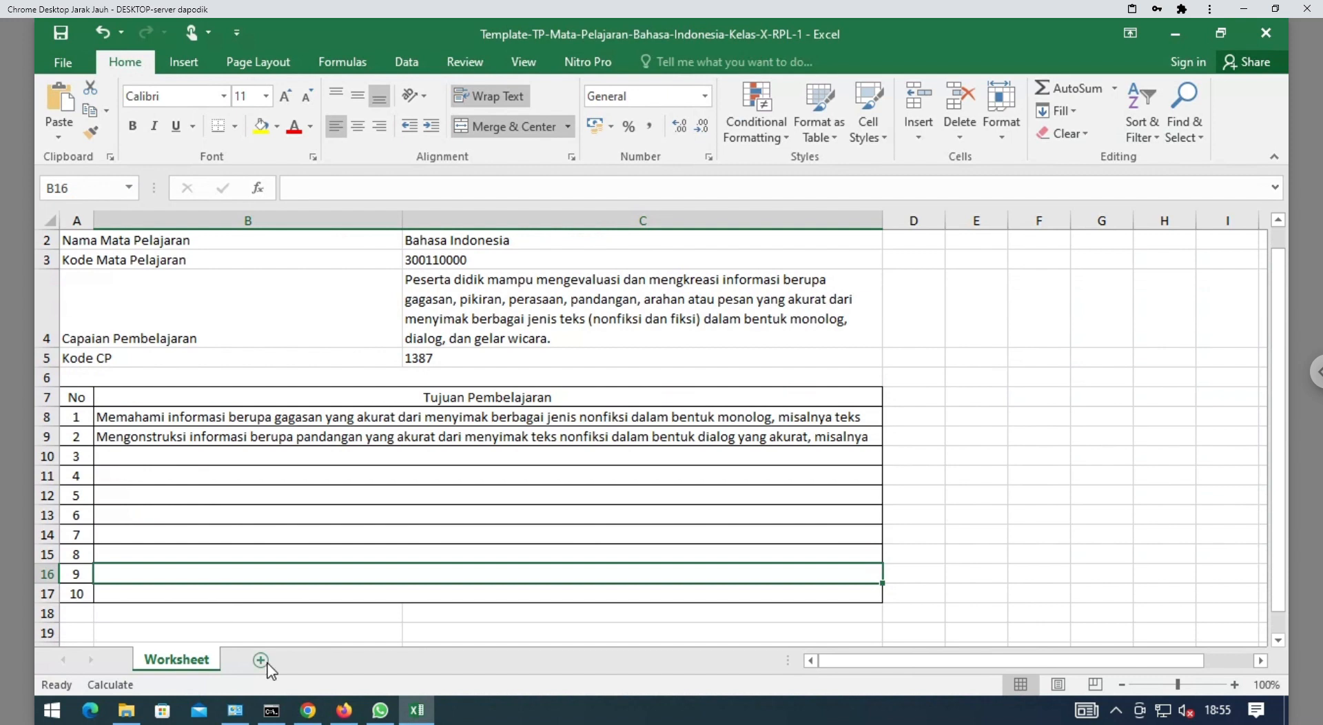
Close the Google Drive and ATP PDF tabs and browse for the template file to upload
{"action": "left_click", "coordinate": [345, 711]}
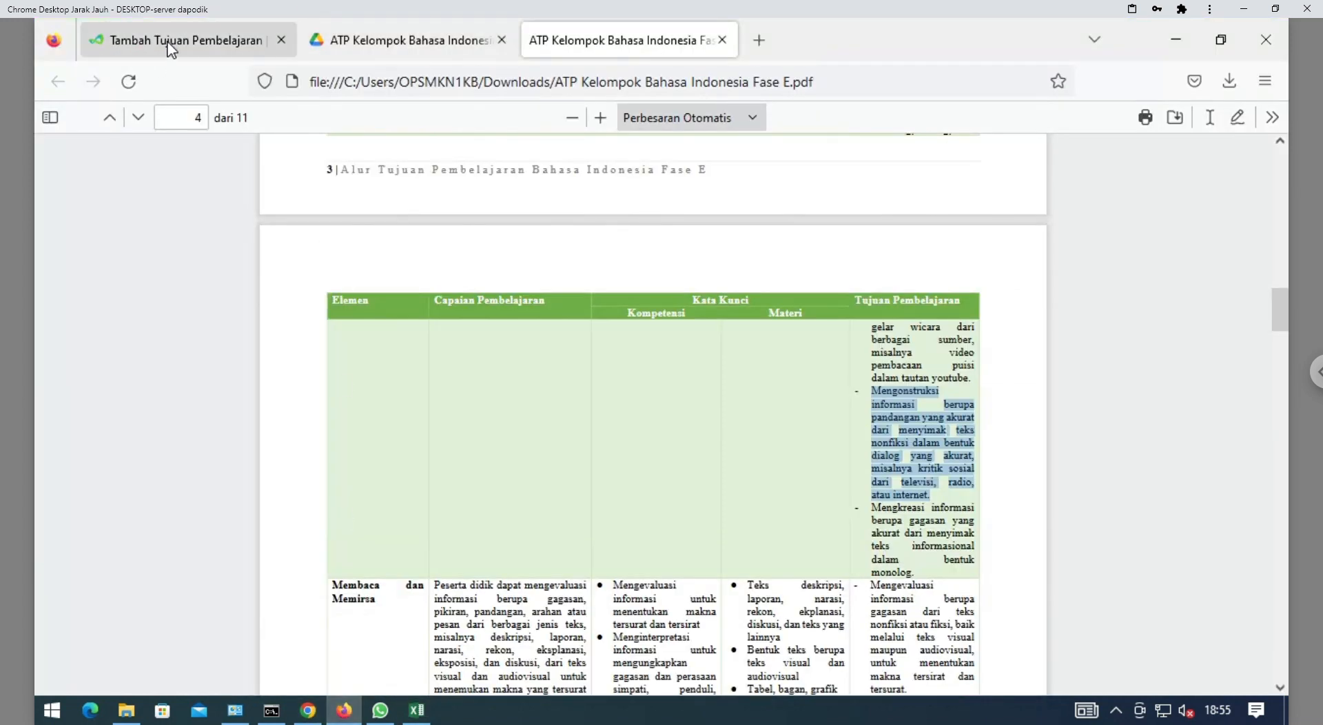
{"action": "left_click", "coordinate": [501, 44]}
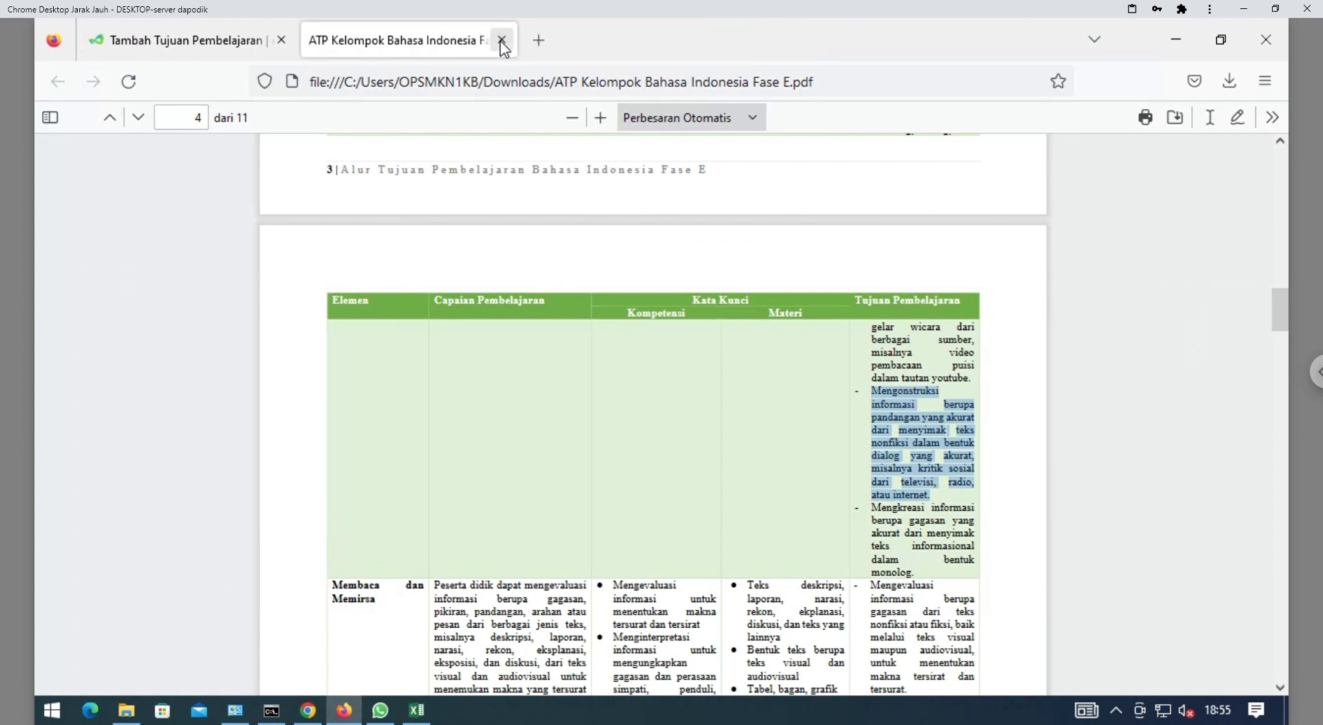
{"action": "left_click", "coordinate": [502, 43]}
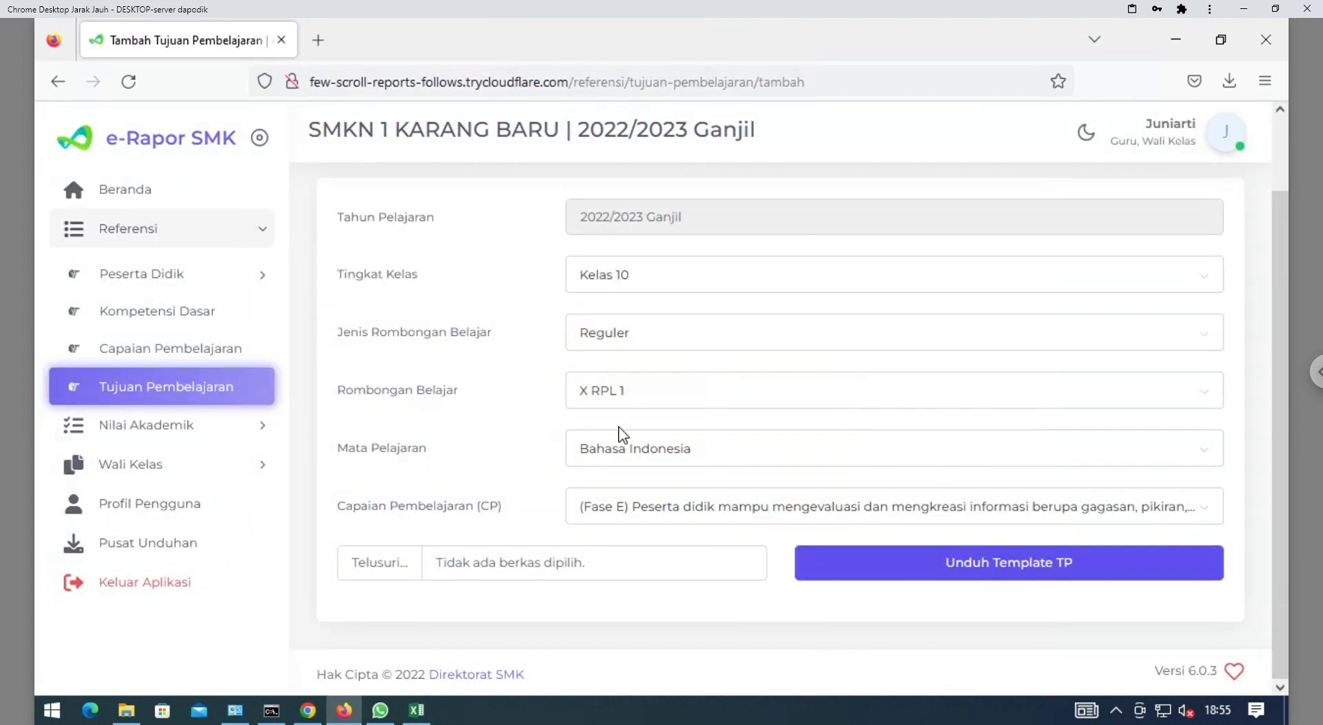
{"action": "left_click", "coordinate": [377, 572]}
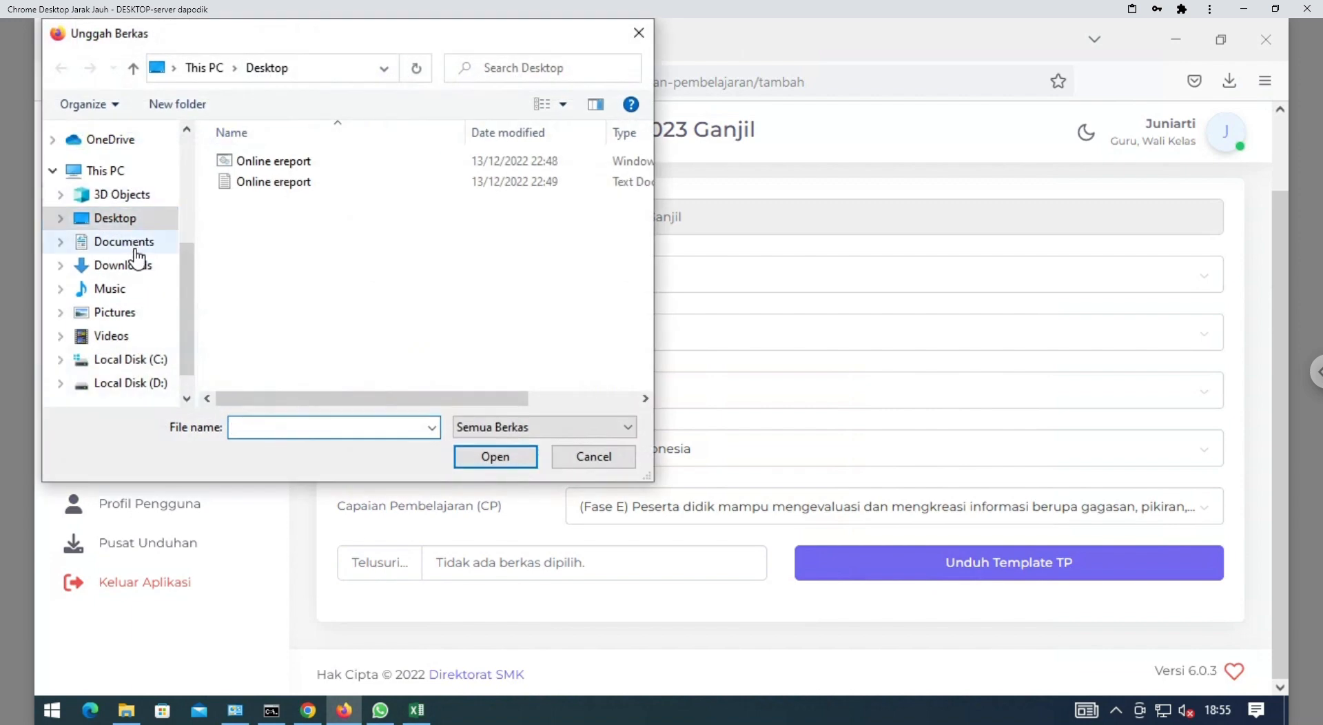
Upload the Template-TP Bahasa Indonesia .xlsx file from the Downloads folder
{"action": "left_click", "coordinate": [136, 268]}
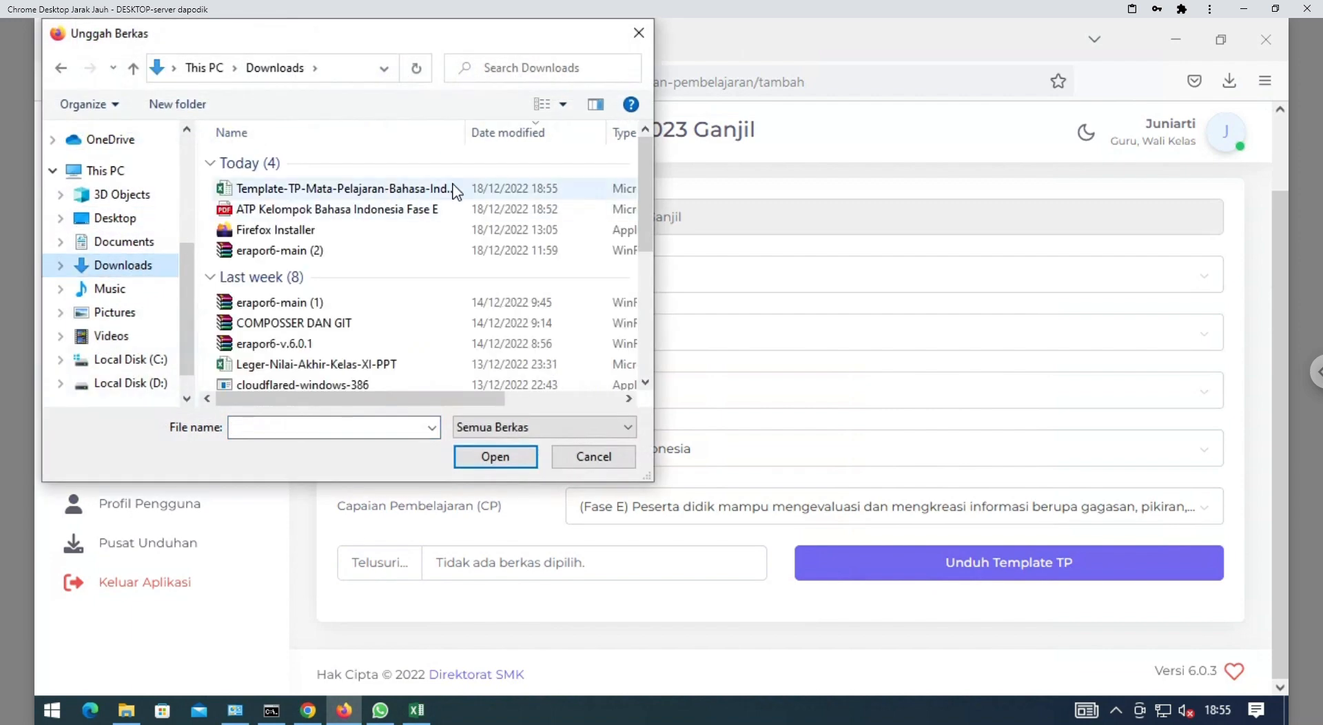
{"action": "left_click_drag", "start_coordinate": [479, 145], "coordinate": [524, 144]}
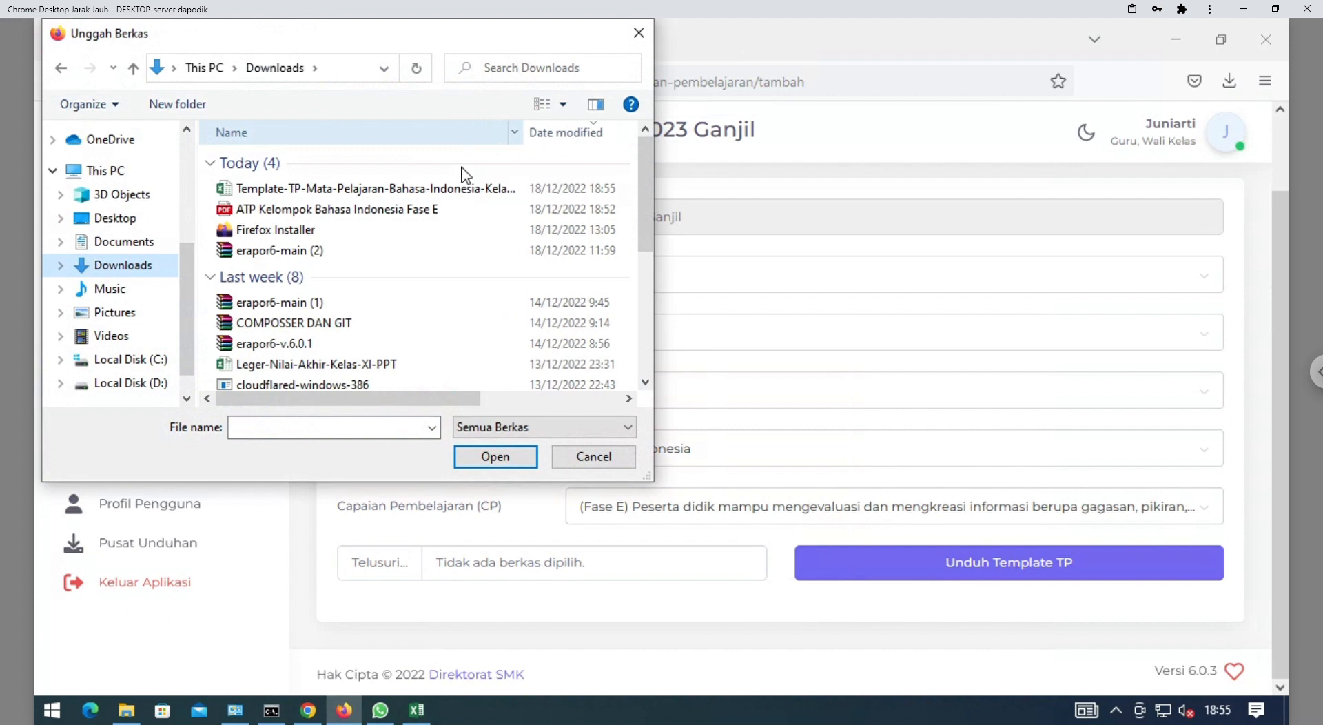
{"action": "left_click", "coordinate": [416, 196]}
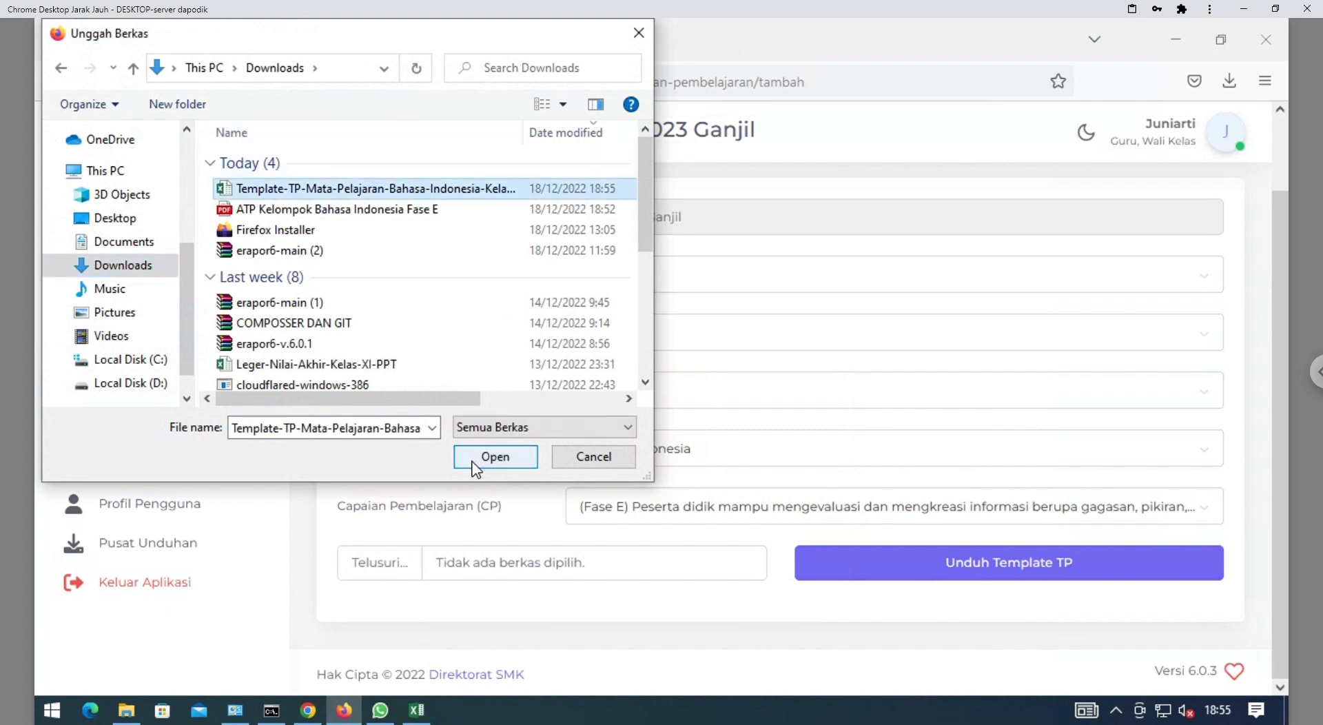
{"action": "left_click", "coordinate": [493, 458]}
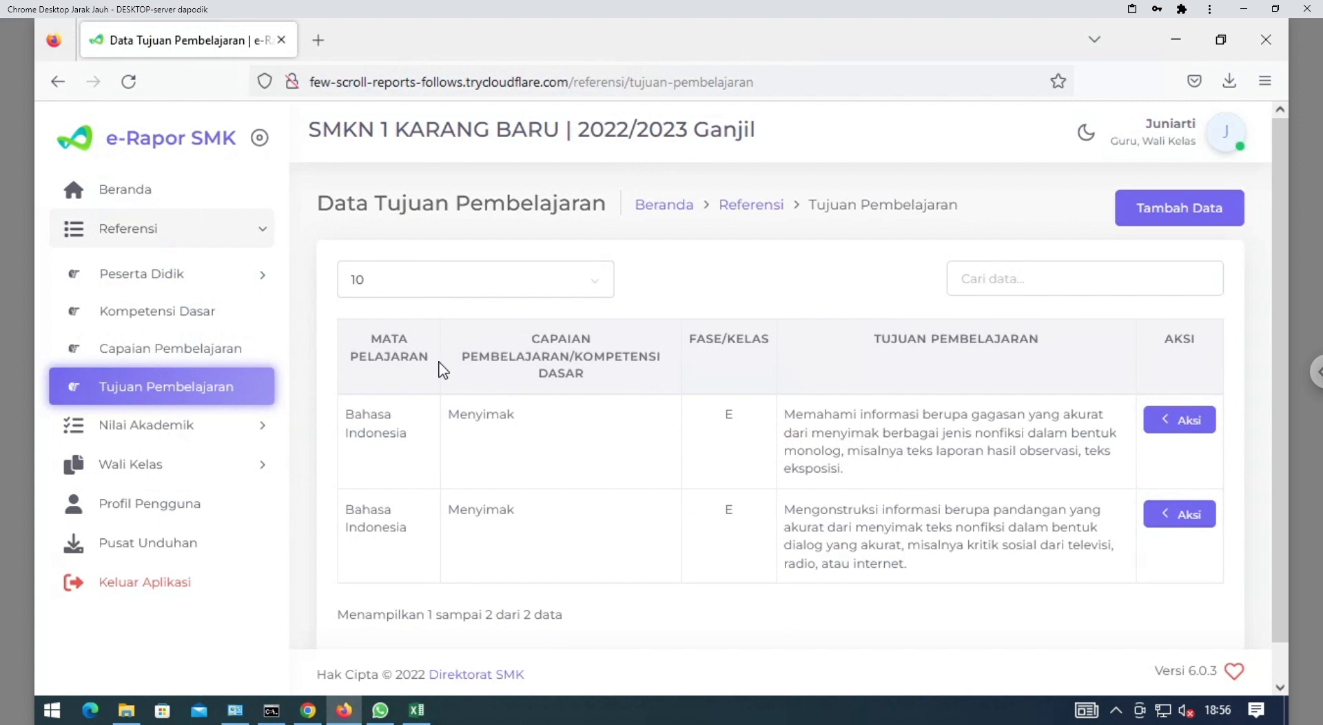
Open Input Nilai Akhir filtered to Kelas 10, Reguler, X RPL 1 and Bahasa Indonesia
{"action": "left_click", "coordinate": [163, 436]}
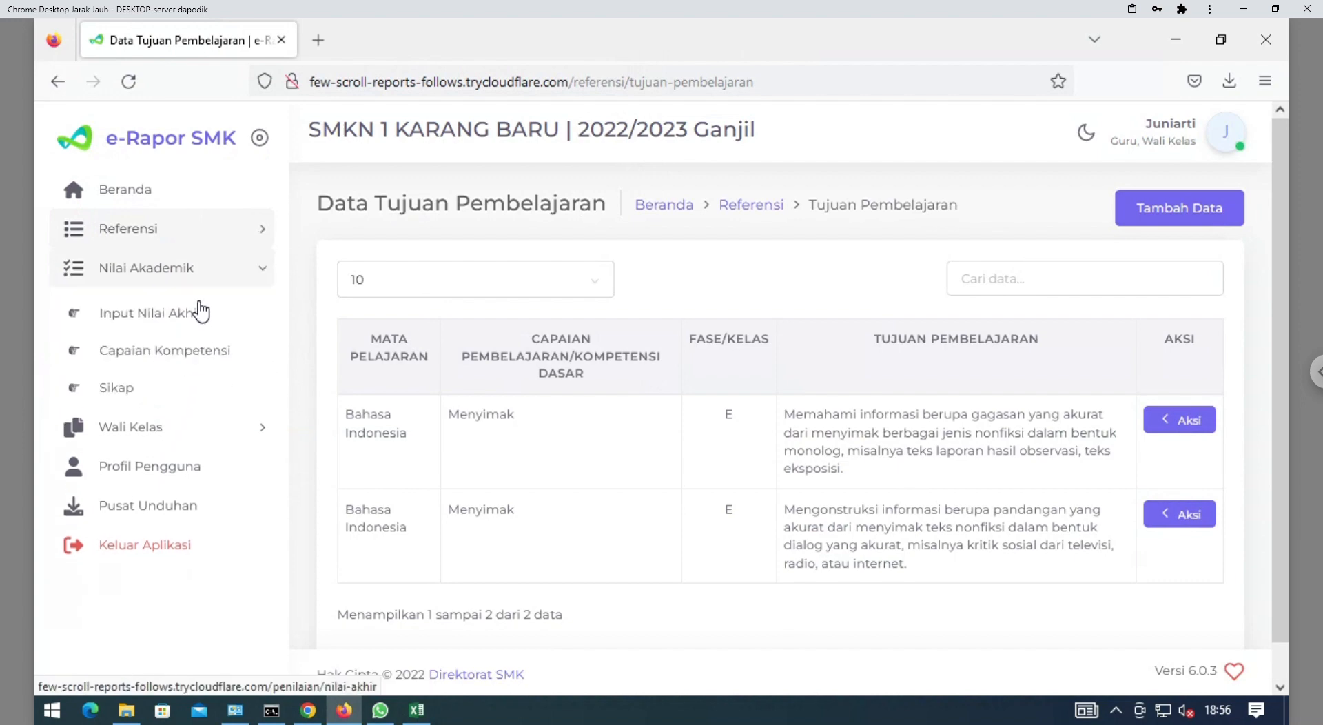
{"action": "left_click", "coordinate": [166, 318]}
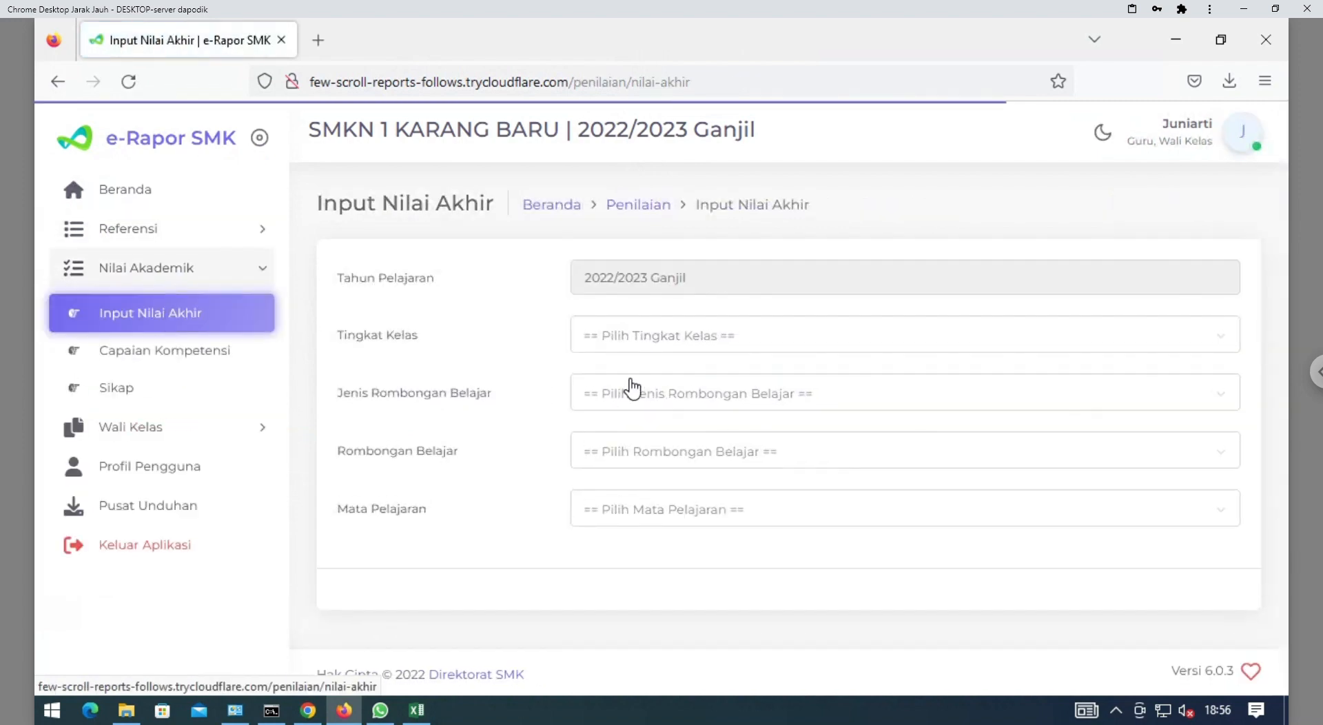
{"action": "left_click", "coordinate": [676, 341]}
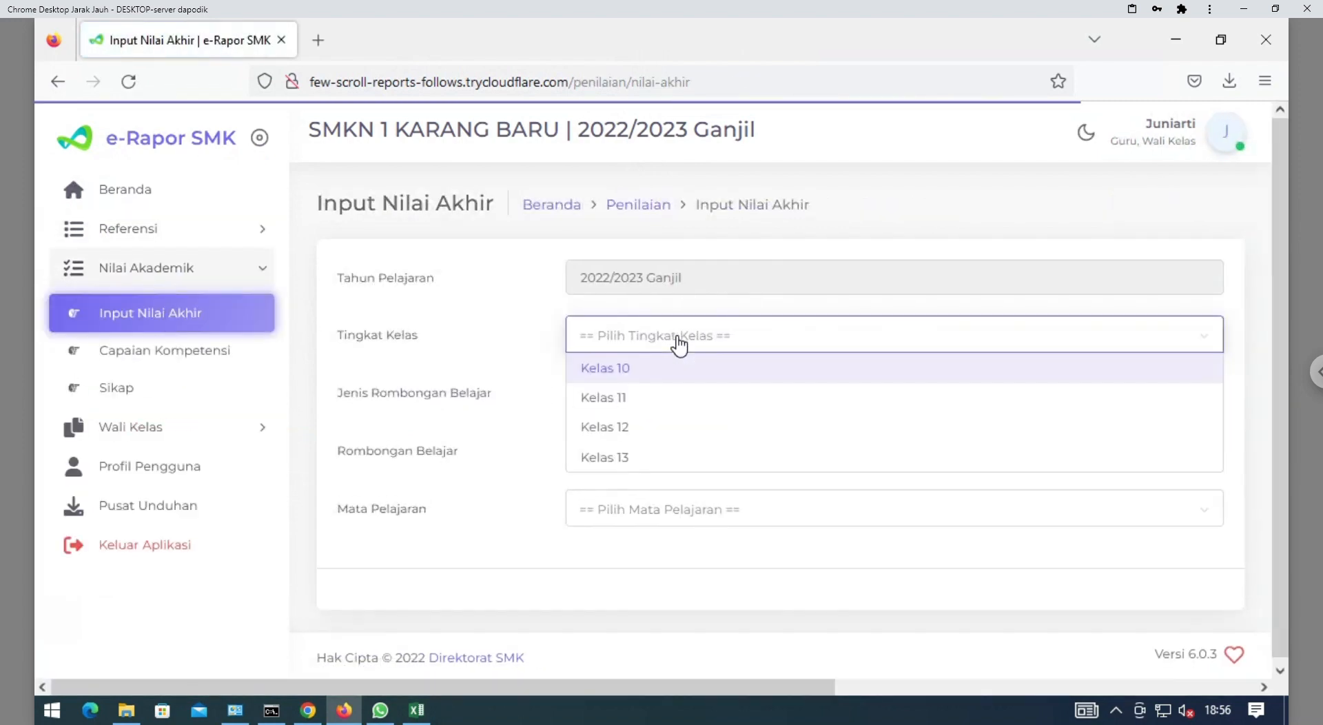
{"action": "left_click", "coordinate": [641, 378]}
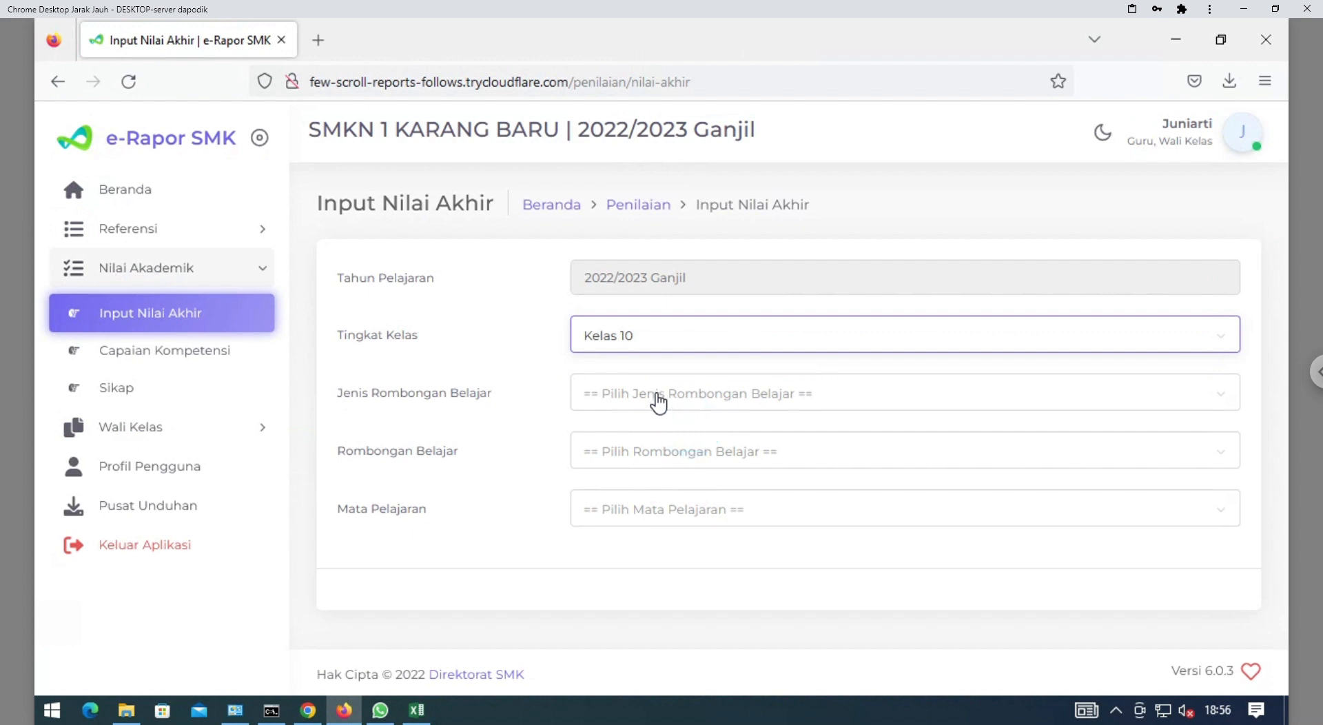
{"action": "left_click", "coordinate": [655, 395]}
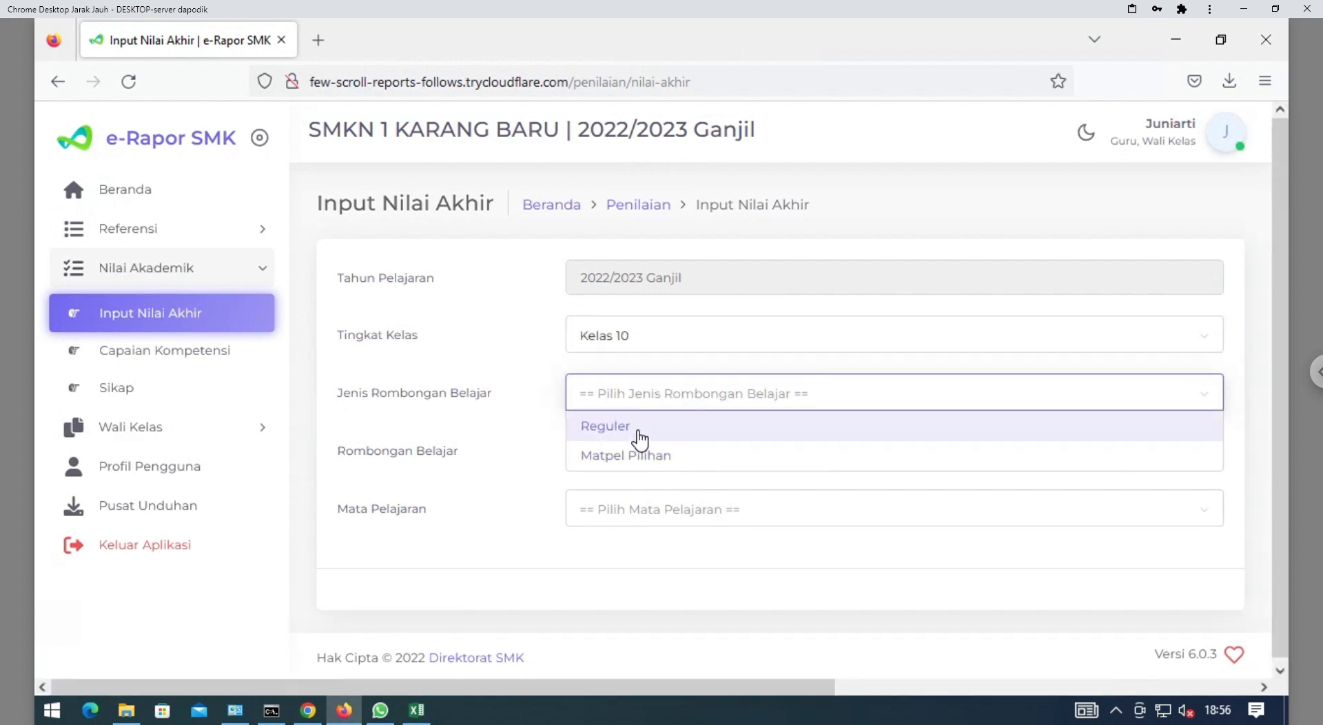
{"action": "left_click", "coordinate": [632, 431]}
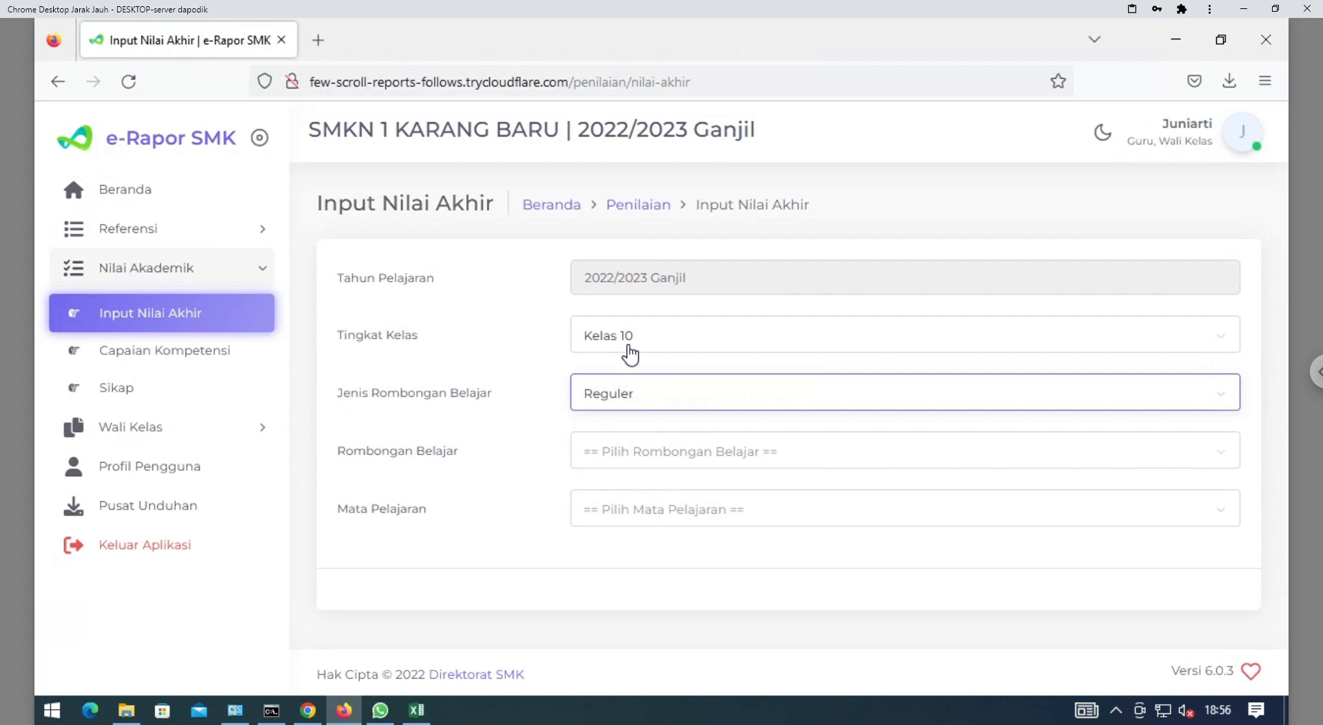
{"action": "left_click", "coordinate": [630, 407]}
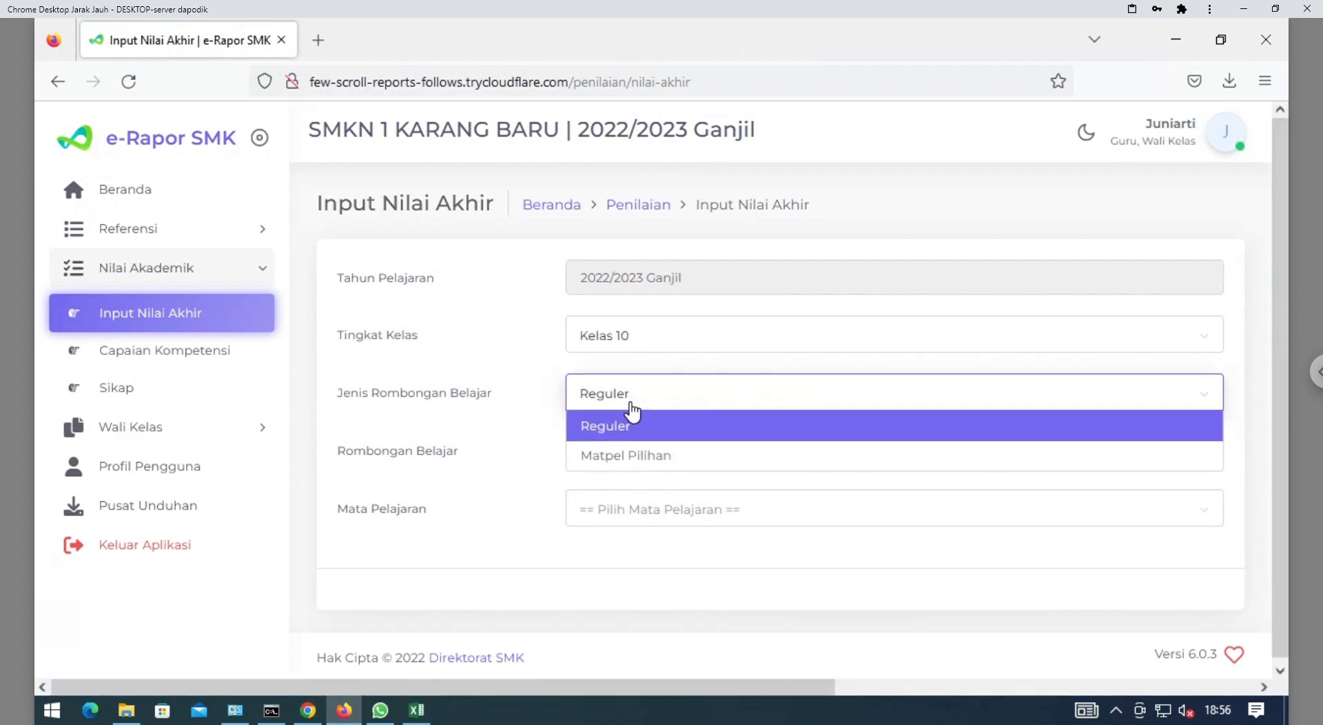
{"action": "left_click", "coordinate": [632, 422]}
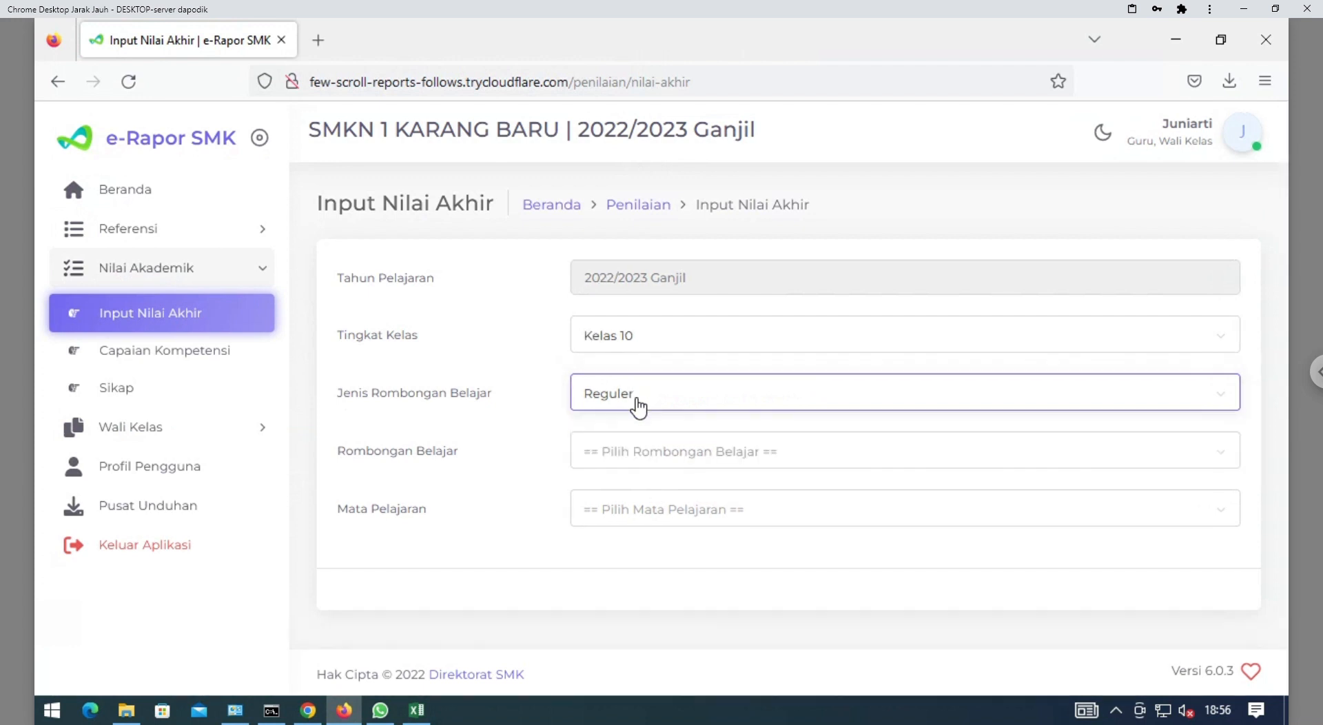
{"action": "left_click", "coordinate": [621, 459]}
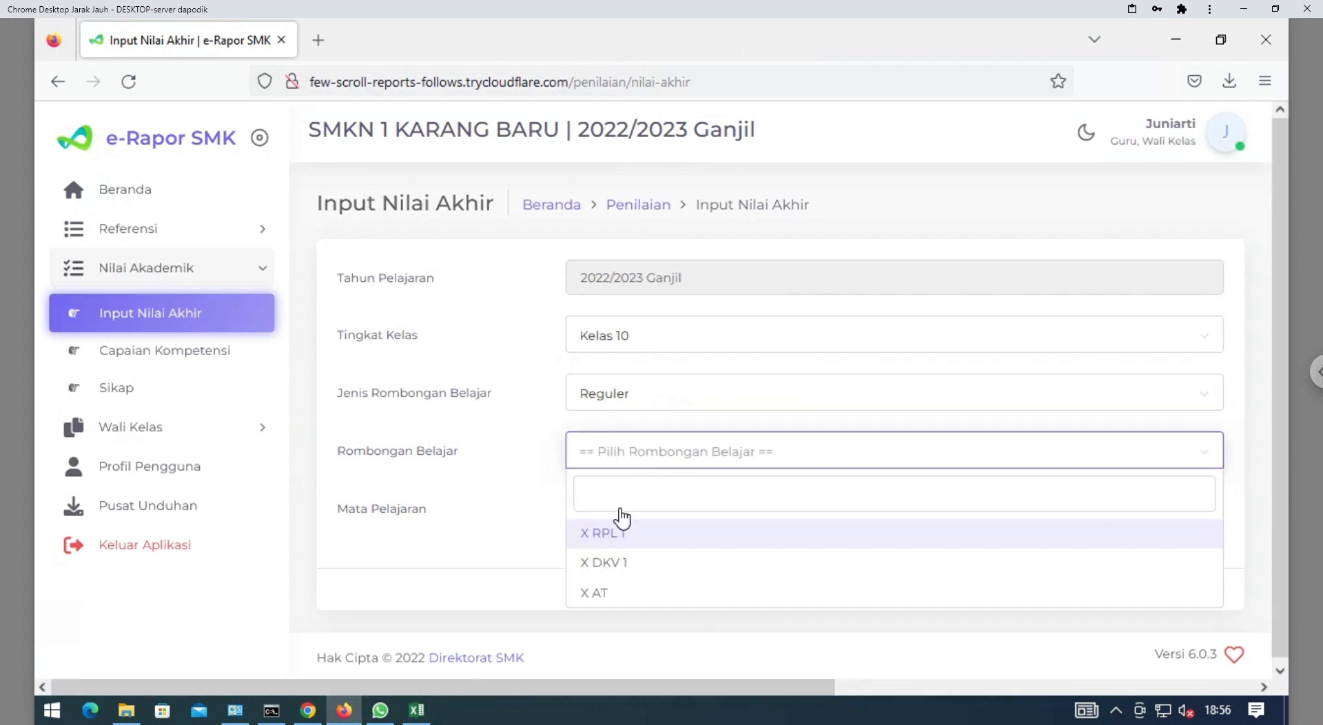
{"action": "left_click", "coordinate": [629, 543]}
{"action": "left_click", "coordinate": [672, 509]}
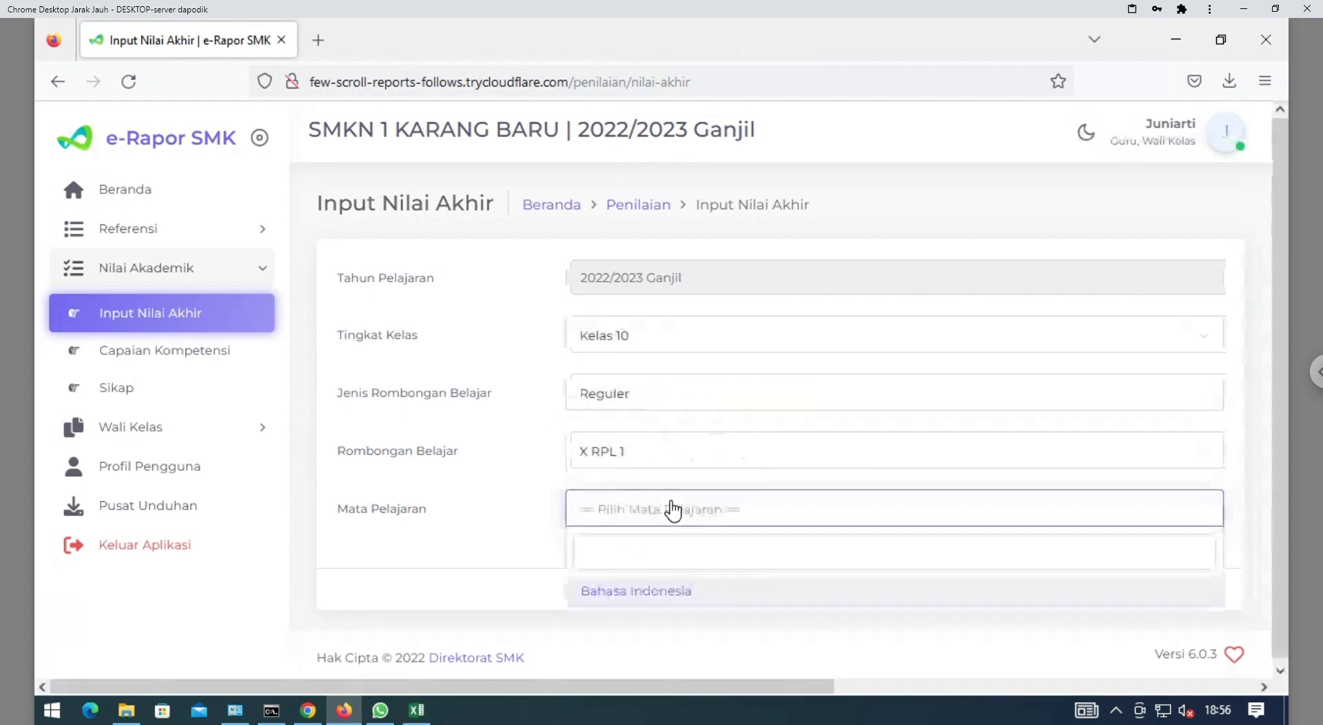
{"action": "left_click", "coordinate": [630, 593]}
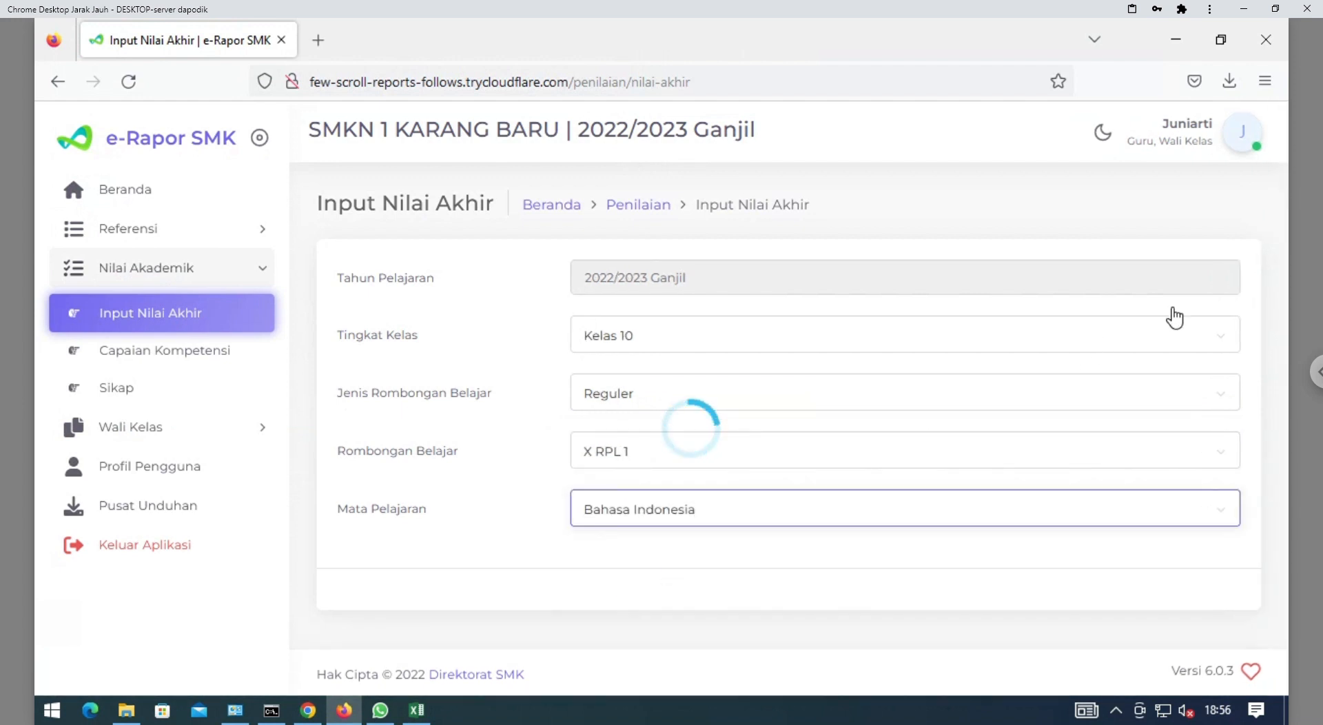
Enter a final grade of 80 for the first five students
{"action": "left_click_drag", "start_coordinate": [1284, 187], "coordinate": [1284, 247]}
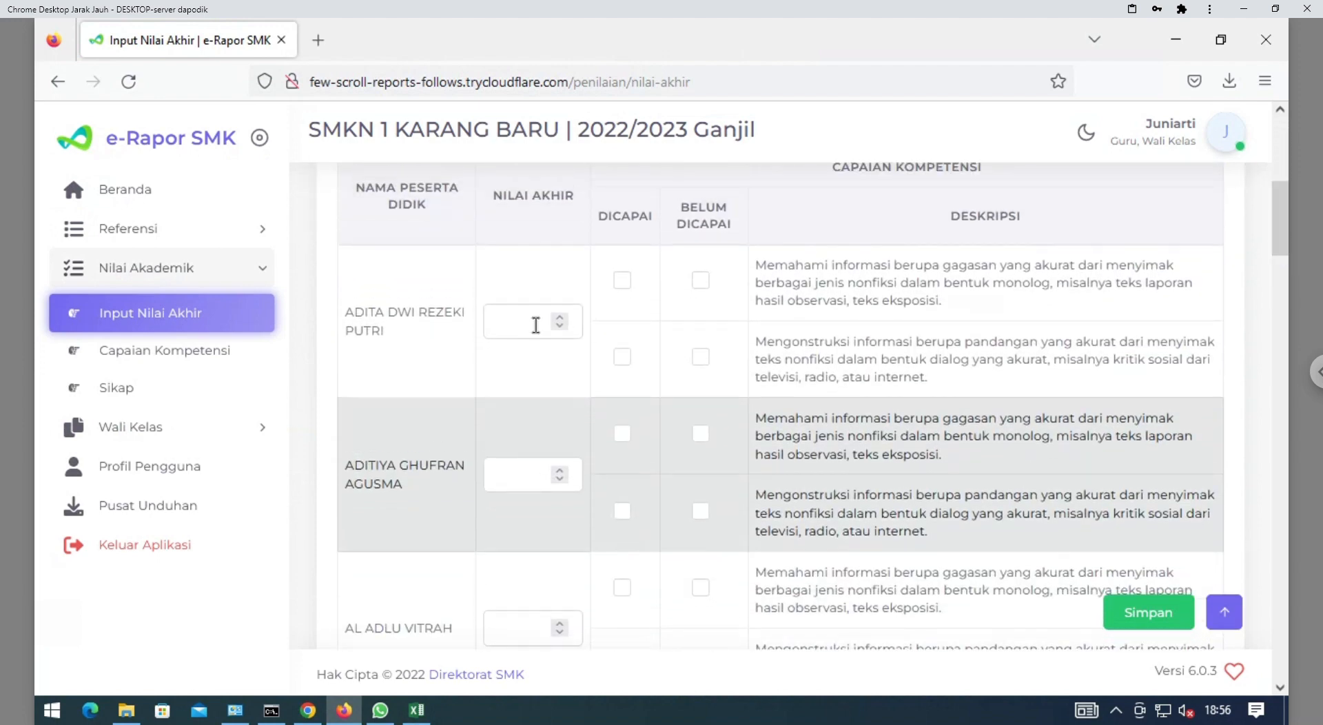
{"action": "left_click", "coordinate": [513, 338]}
{"action": "mouse_move", "coordinate": [1282, 221]}
{"action": "left_mouse_down"}
{"action": "mouse_move", "coordinate": [1280, 174]}
{"action": "mouse_move", "coordinate": [1277, 217]}
{"action": "left_mouse_up"}
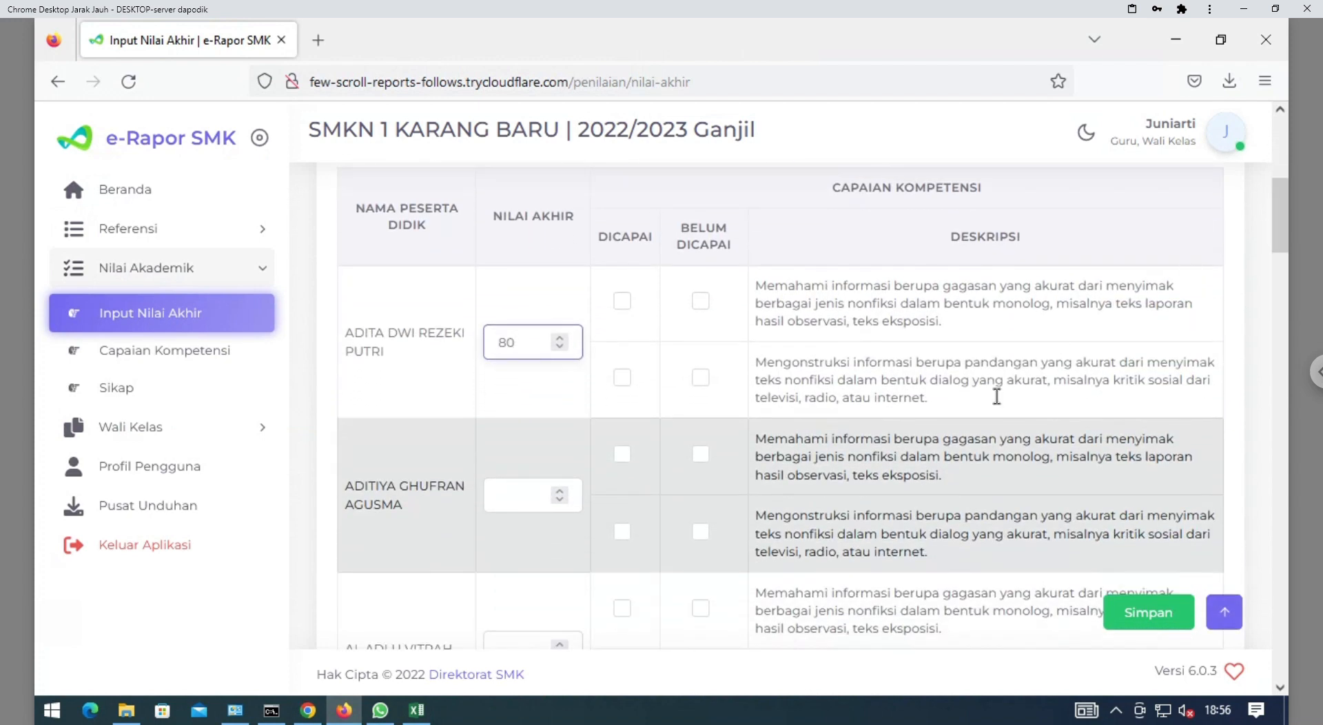
{"action": "left_click", "coordinate": [502, 512]}
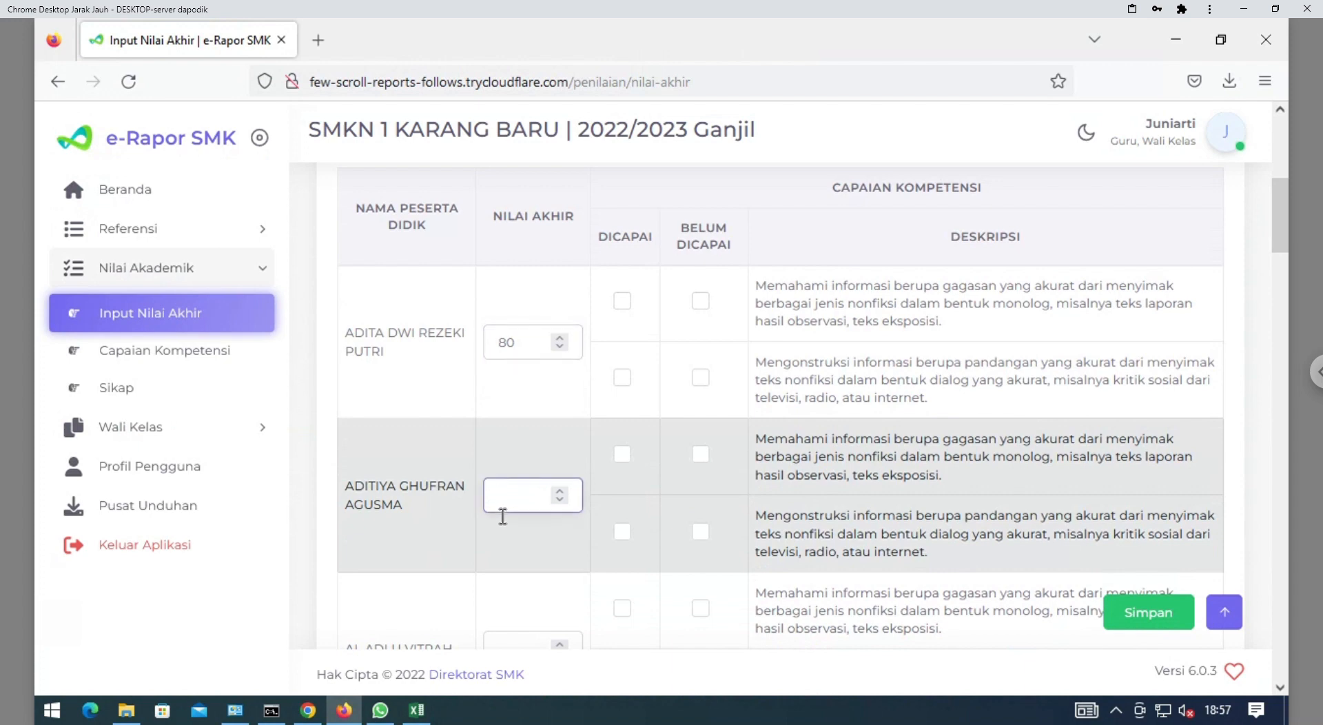
{"action": "left_click", "coordinate": [535, 652]}
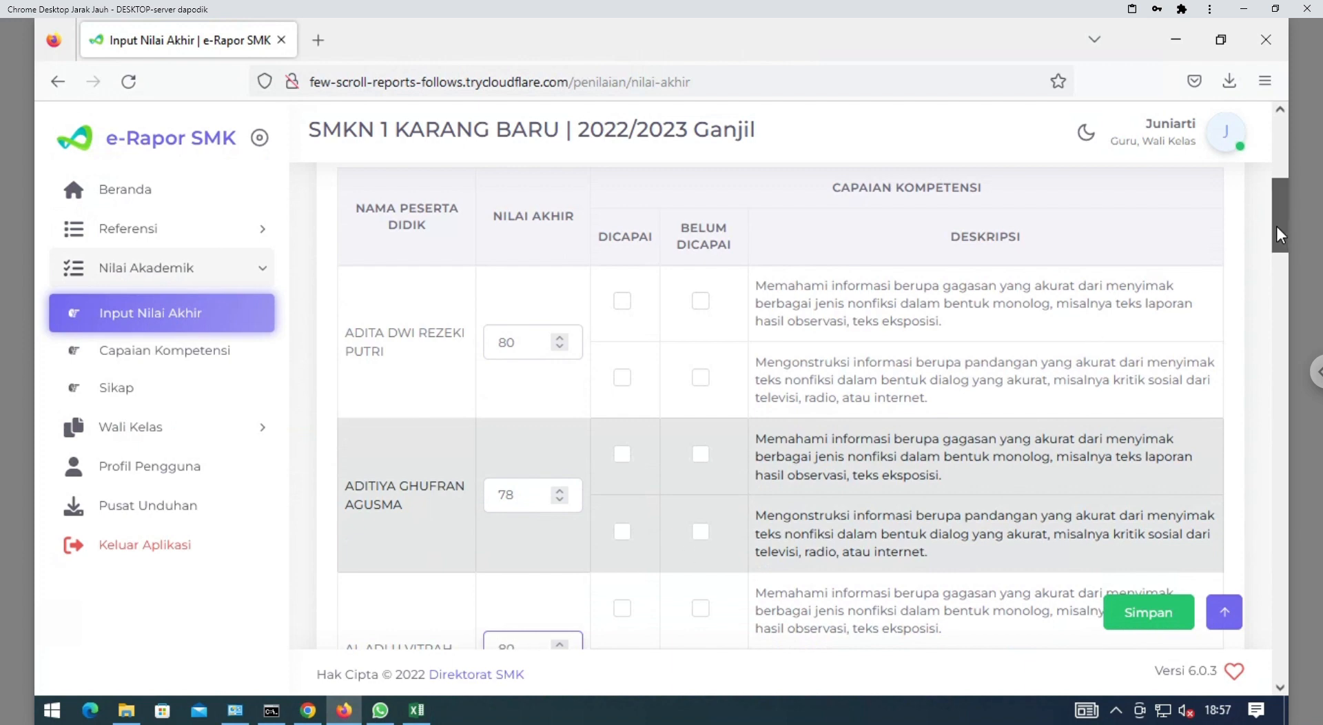
{"action": "left_click_drag", "start_coordinate": [1277, 226], "coordinate": [1277, 274]}
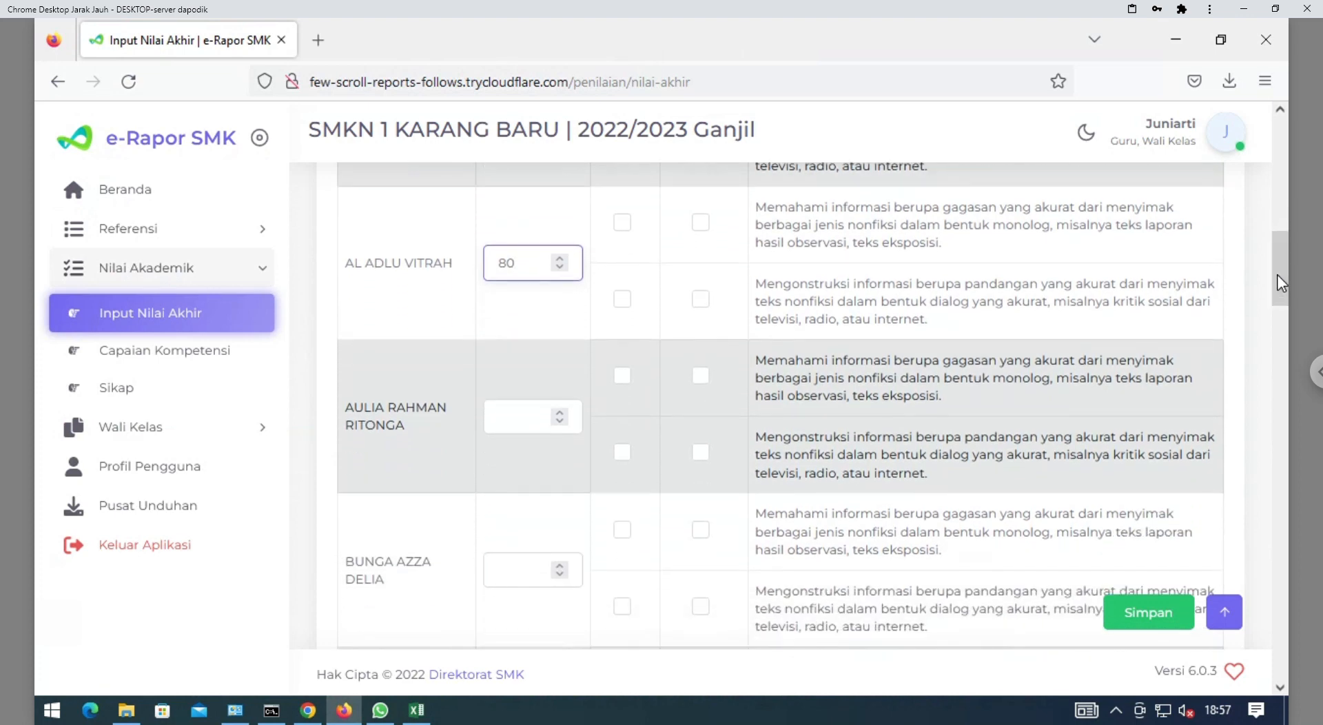
{"action": "left_click", "coordinate": [535, 425]}
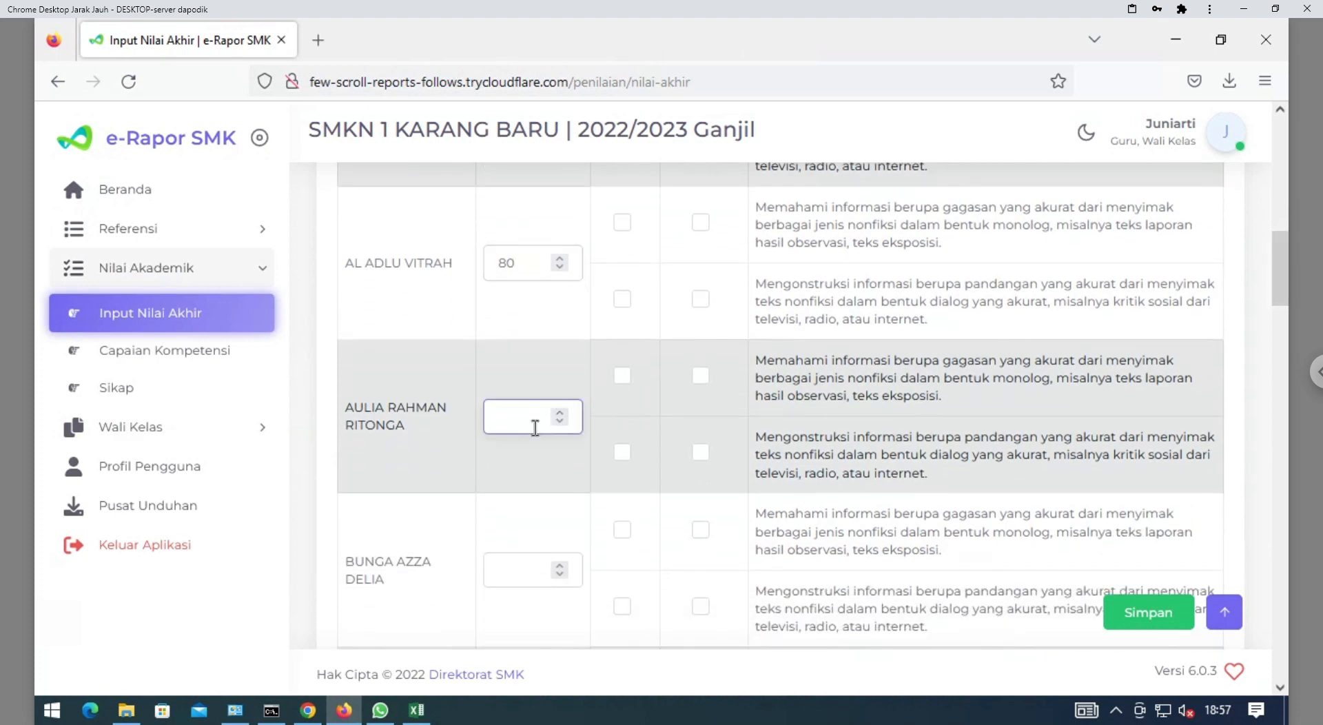
{"action": "left_click", "coordinate": [520, 583]}
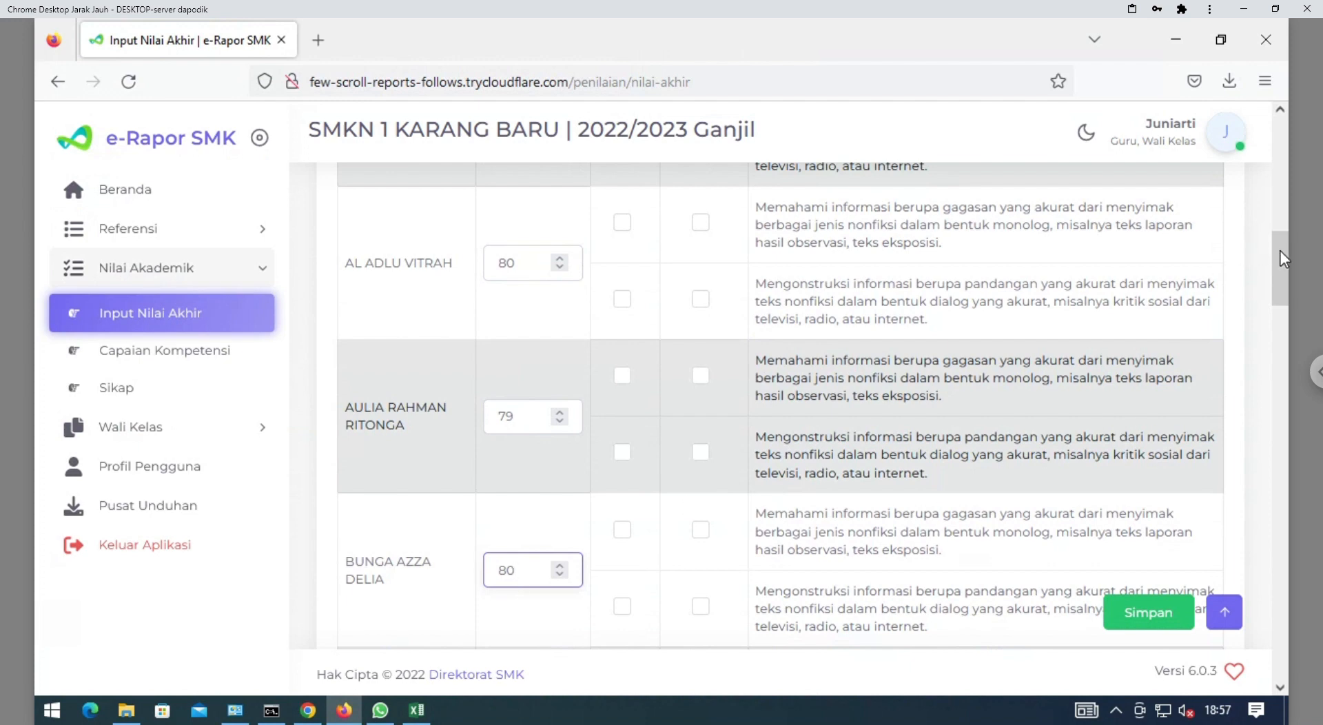
Enter 80 as the final grade for the sixth through tenth students
{"action": "scroll", "coordinate": [1286, 302], "scroll_direction": "down", "scroll_amount": 3}
{"action": "scroll", "coordinate": [1286, 302], "scroll_direction": "down", "scroll_amount": 5}
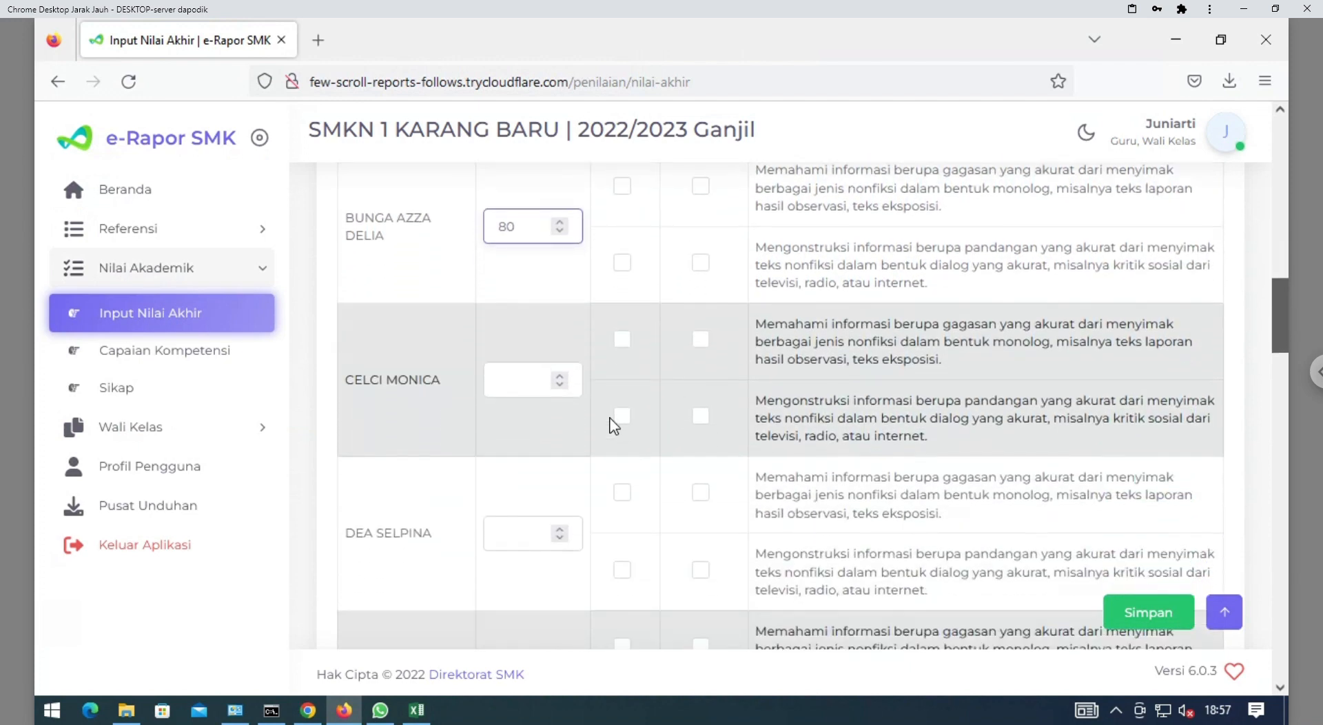
{"action": "left_click", "coordinate": [510, 371]}
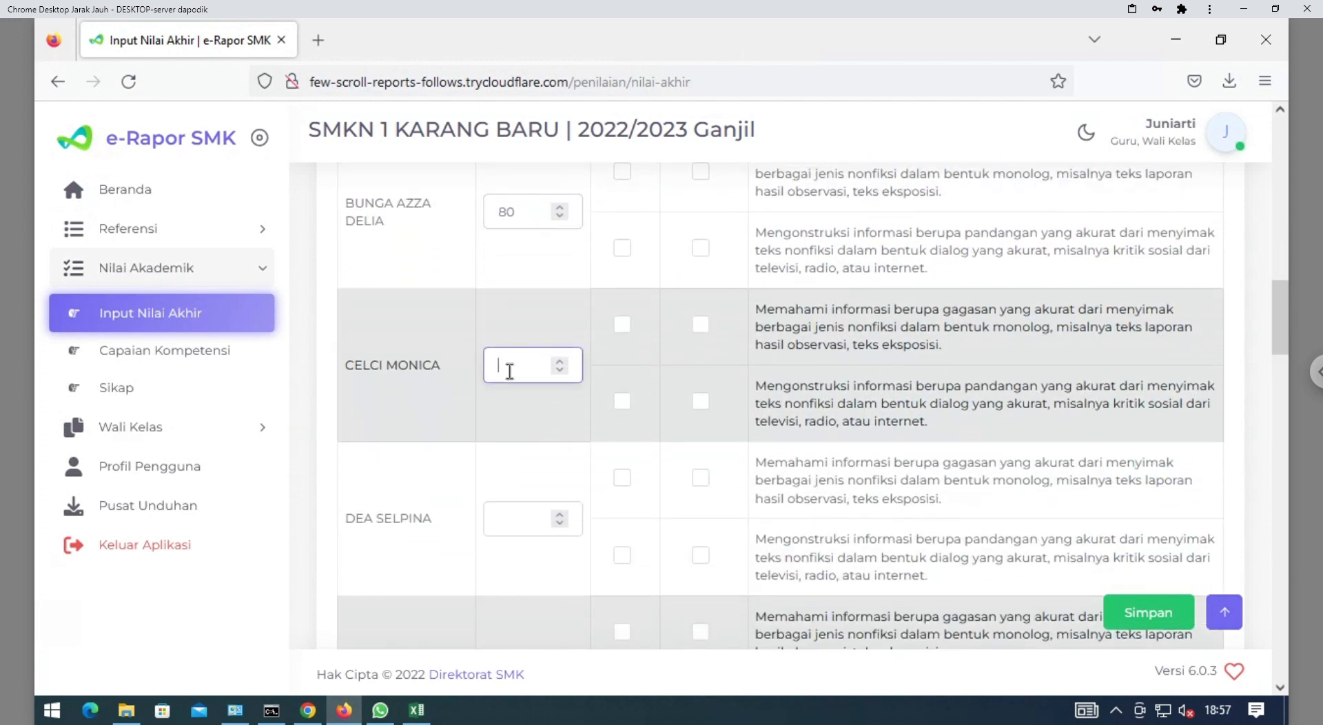
{"action": "type", "text": "80"}
{"action": "left_click", "coordinate": [530, 528]}
{"action": "type", "text": "80"}
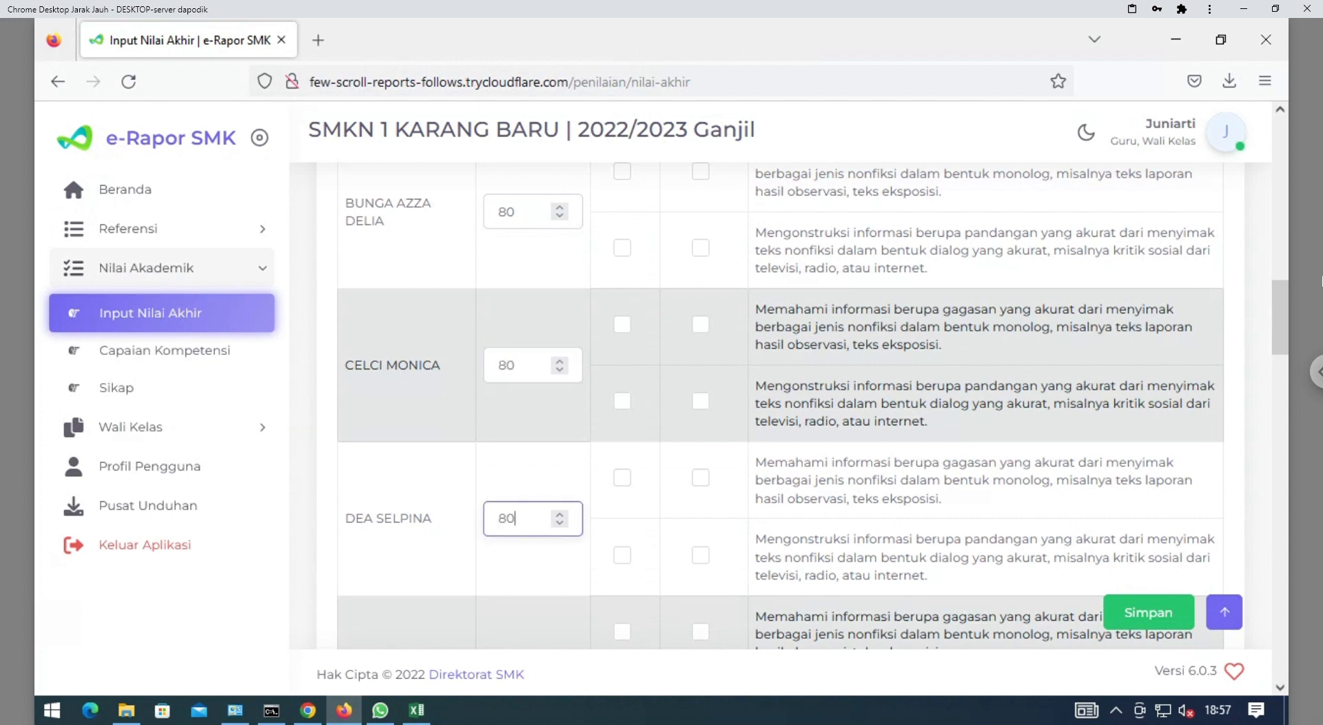
{"action": "scroll", "coordinate": [1279, 324], "scroll_direction": "down", "scroll_amount": 3}
{"action": "scroll", "coordinate": [1280, 341], "scroll_direction": "down", "scroll_amount": 5}
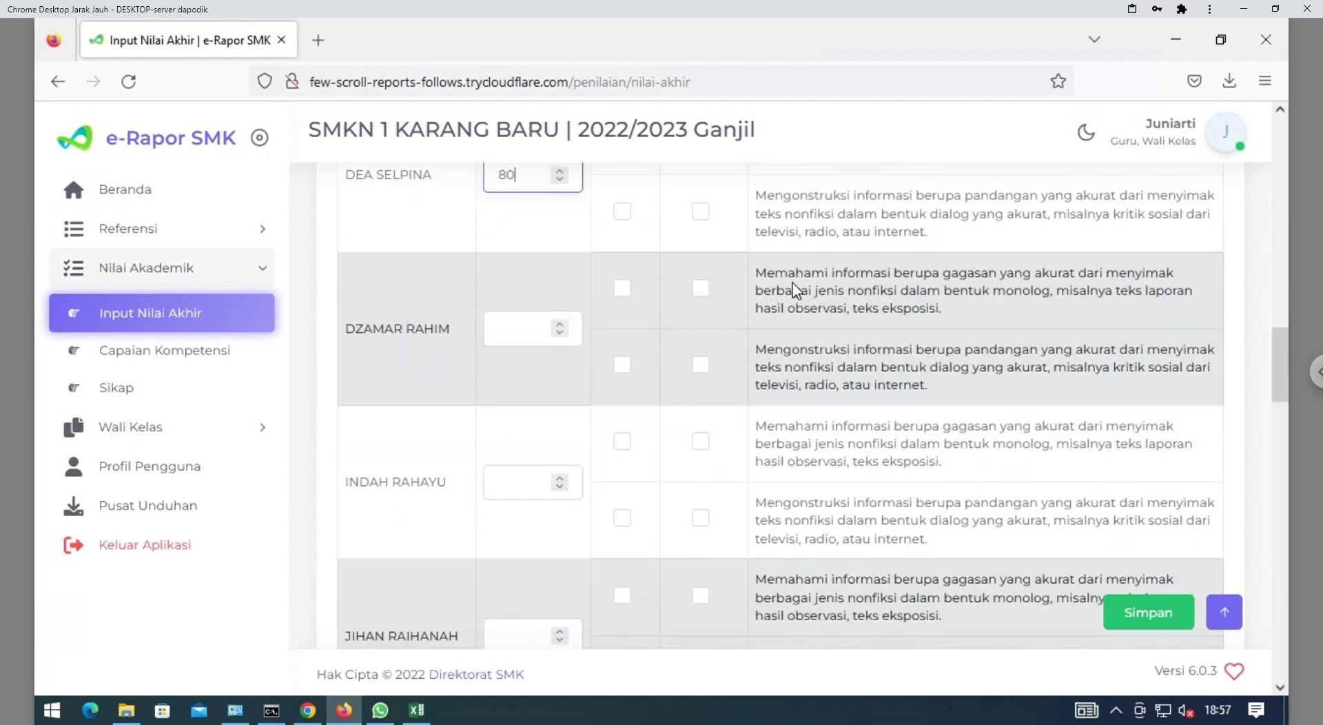
{"action": "left_click", "coordinate": [518, 339]}
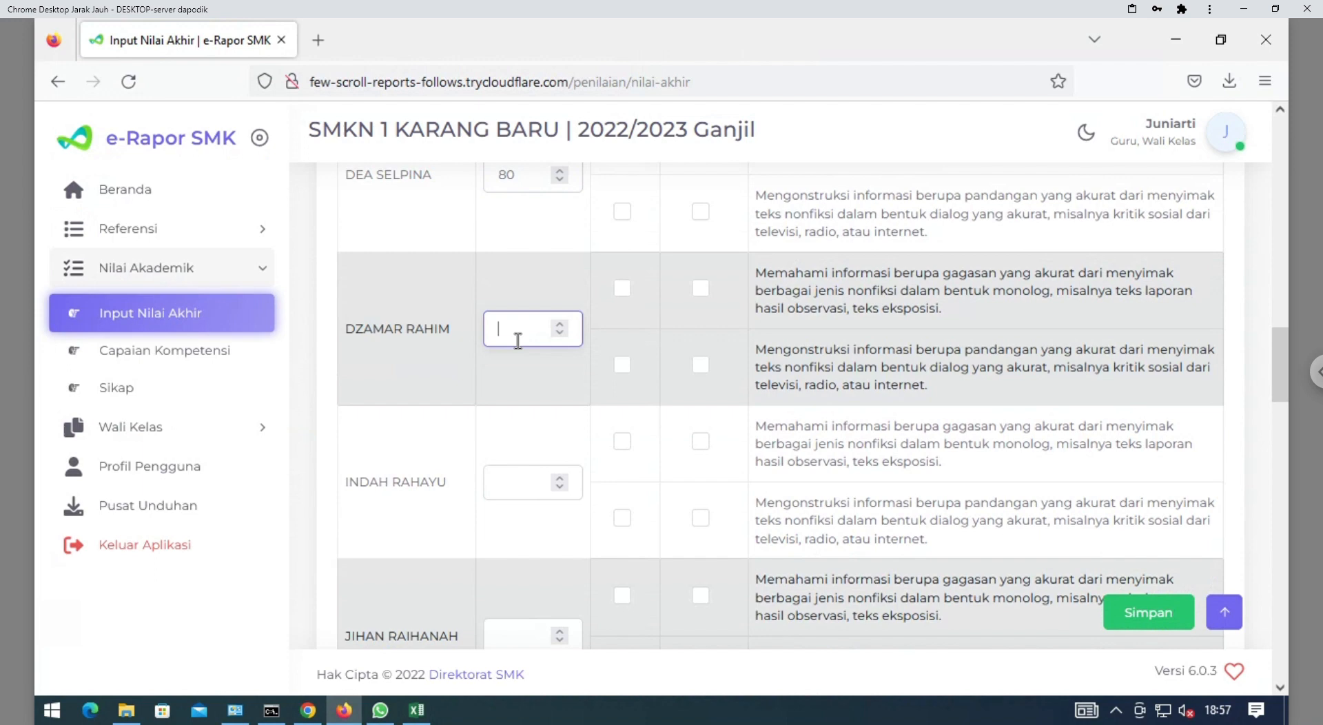
{"action": "left_click", "coordinate": [522, 504]}
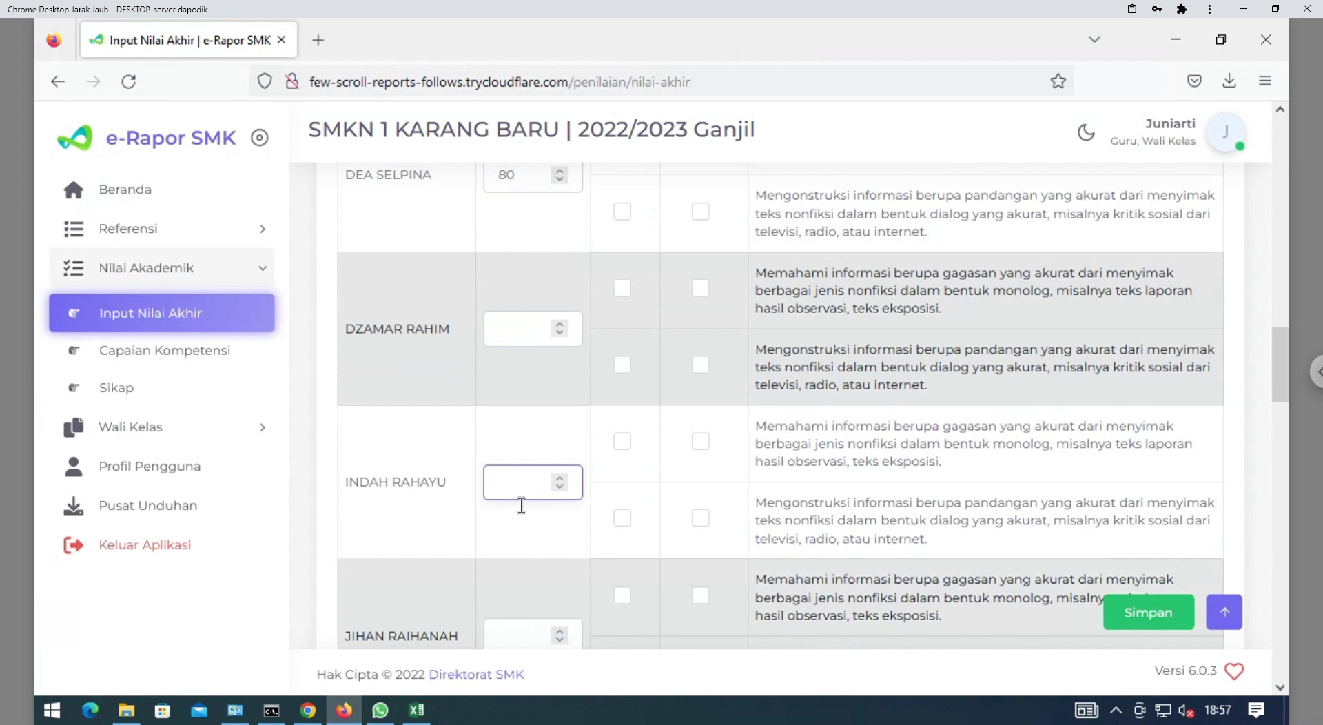
{"action": "left_click", "coordinate": [532, 633]}
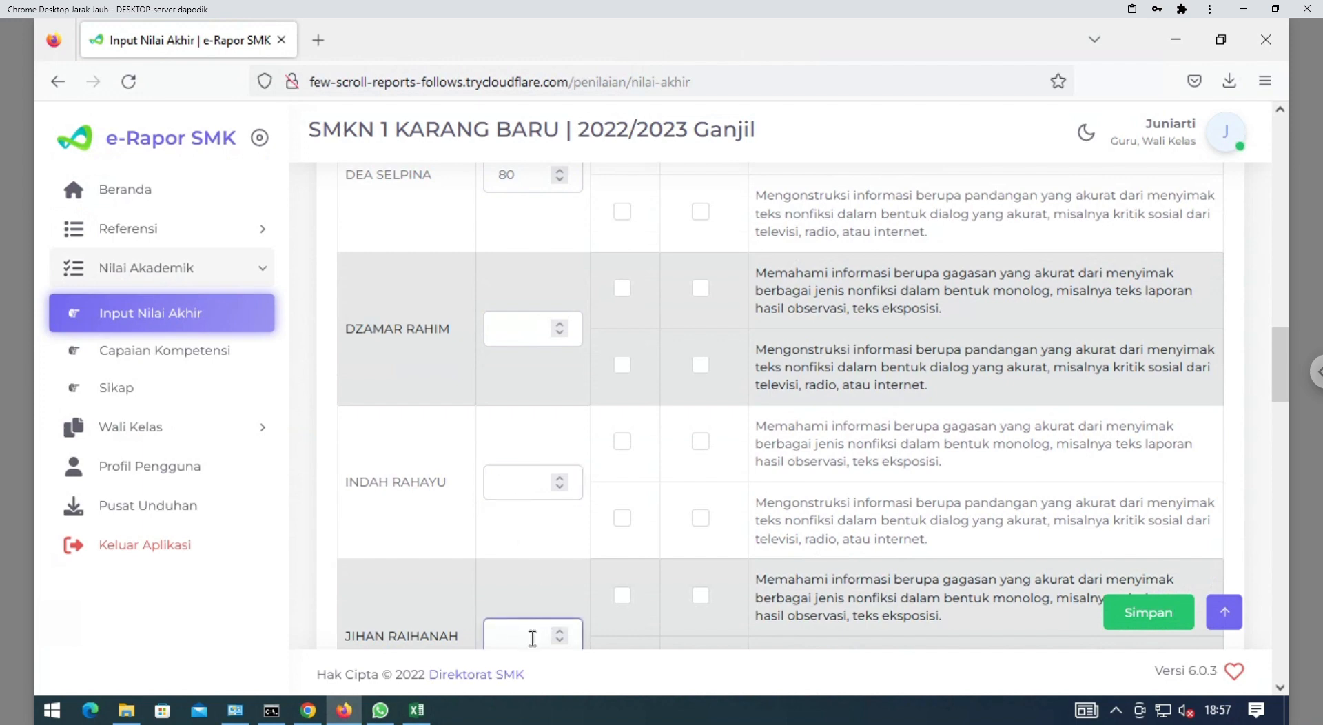
Continue entering 80 for the next seven students down the list
{"action": "left_click", "coordinate": [526, 342]}
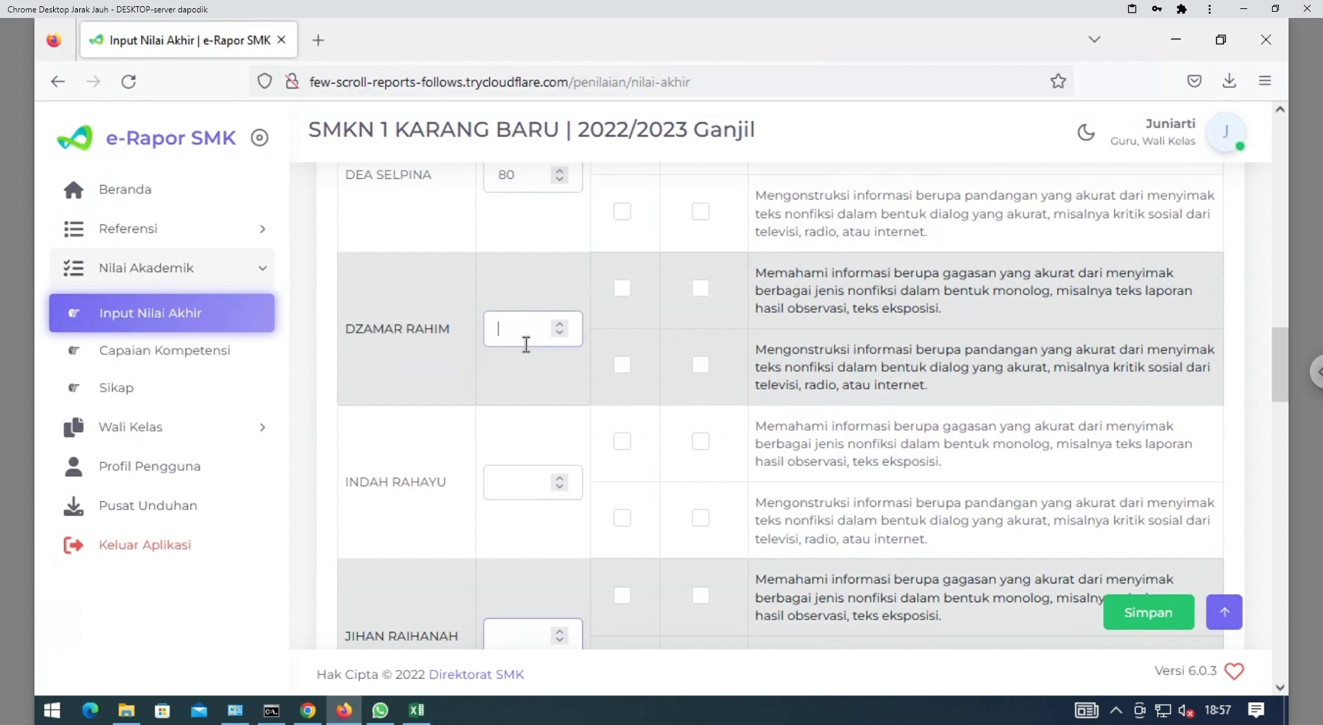
{"action": "left_click", "coordinate": [524, 494]}
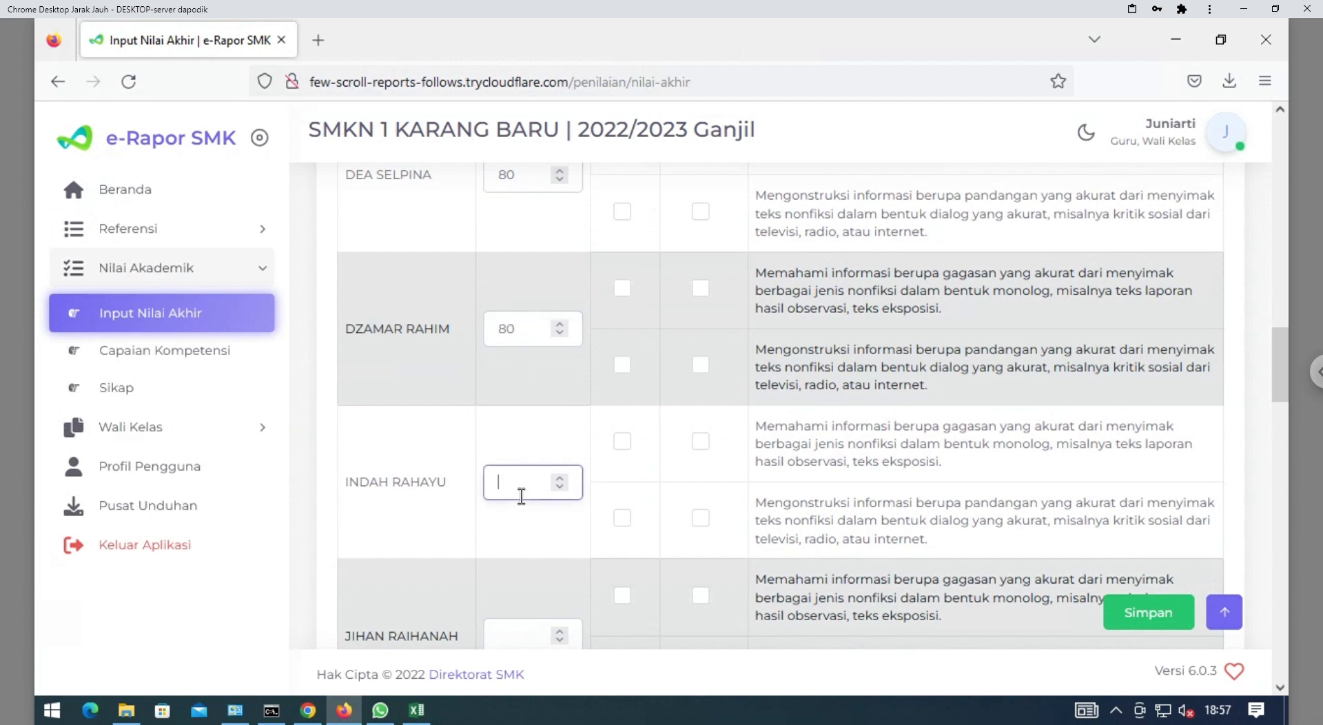
{"action": "type", "text": "80"}
{"action": "left_click", "coordinate": [512, 641]}
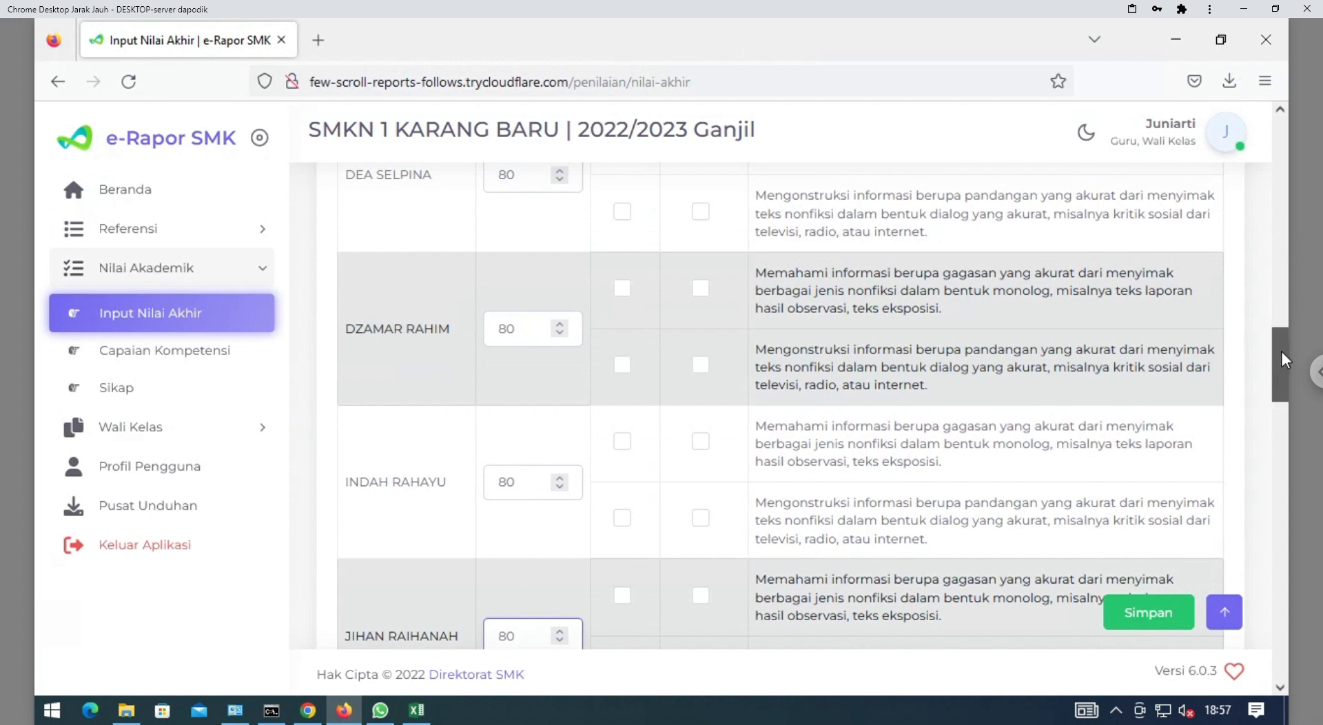
{"action": "scroll", "coordinate": [1286, 388], "scroll_direction": "down", "scroll_amount": 2}
{"action": "scroll", "coordinate": [1286, 388], "scroll_direction": "down", "scroll_amount": 3}
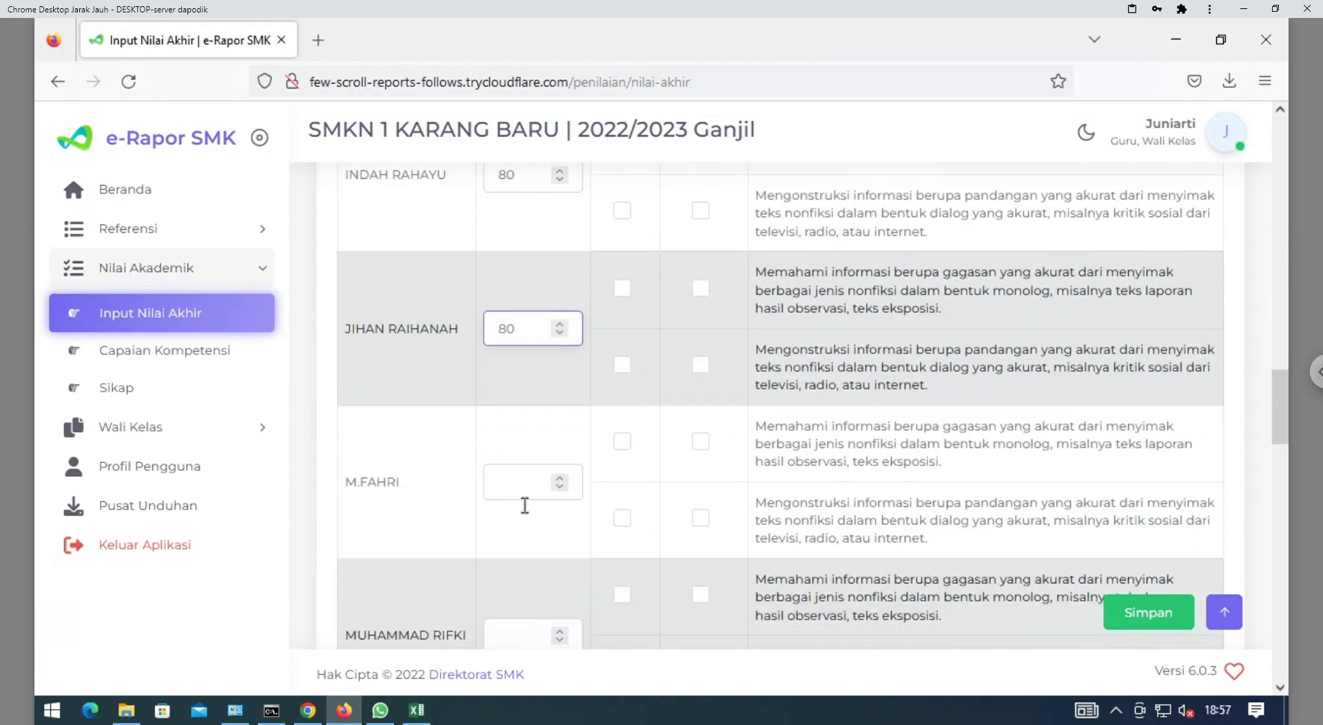
{"action": "left_click", "coordinate": [526, 505]}
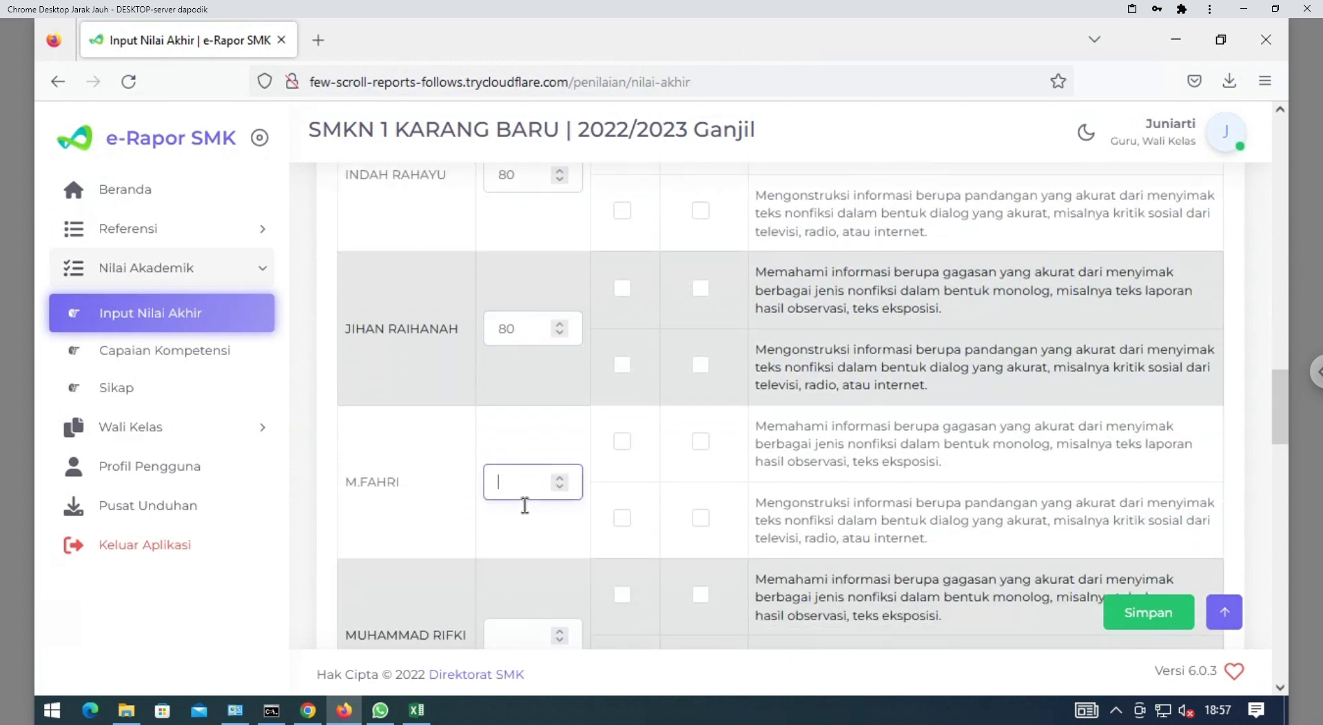
{"action": "left_click", "coordinate": [526, 637]}
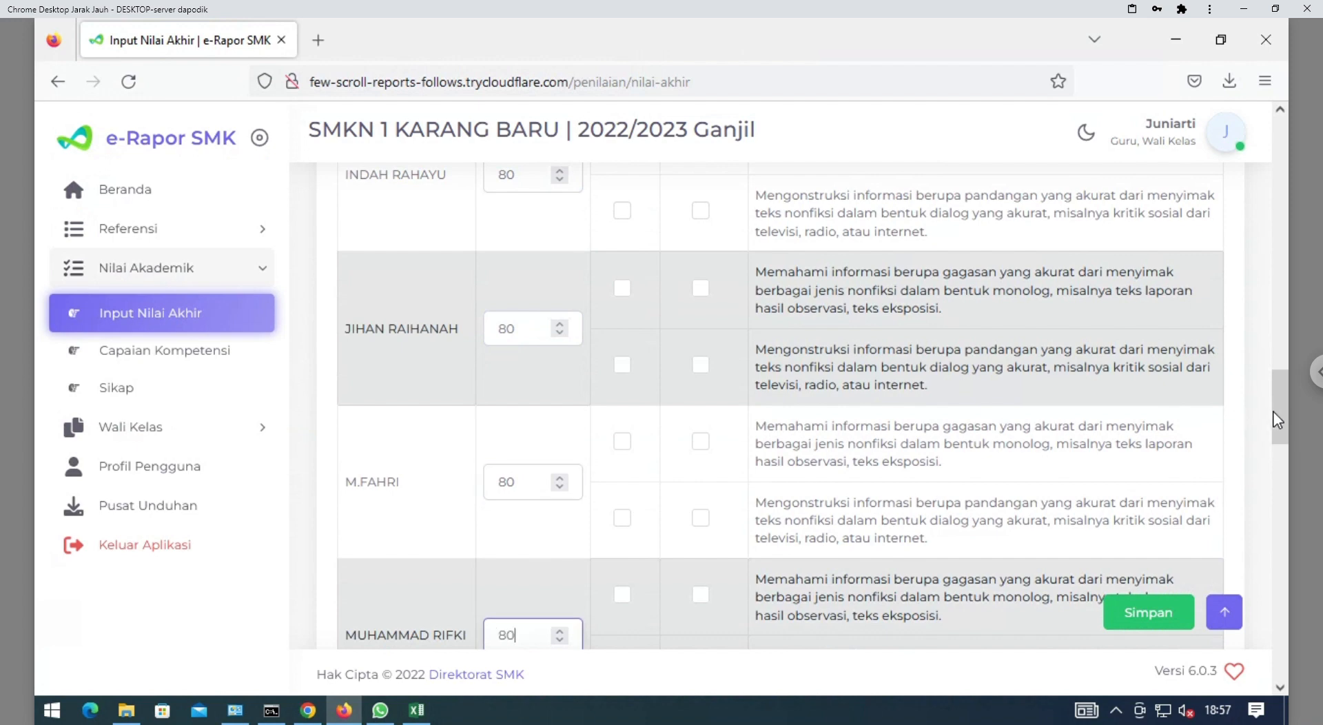
{"action": "scroll", "coordinate": [1280, 441], "scroll_direction": "down", "scroll_amount": 2}
{"action": "scroll", "coordinate": [1281, 446], "scroll_direction": "down", "scroll_amount": 3}
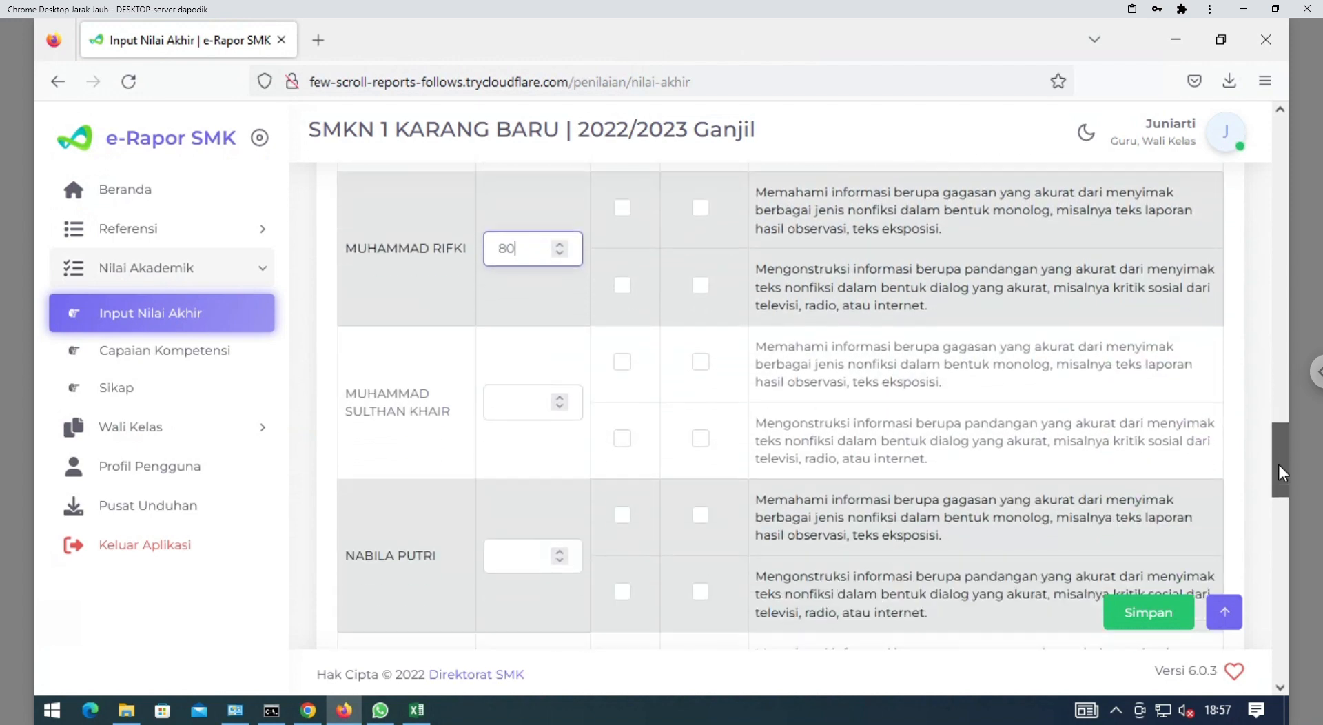
{"action": "left_click", "coordinate": [508, 411]}
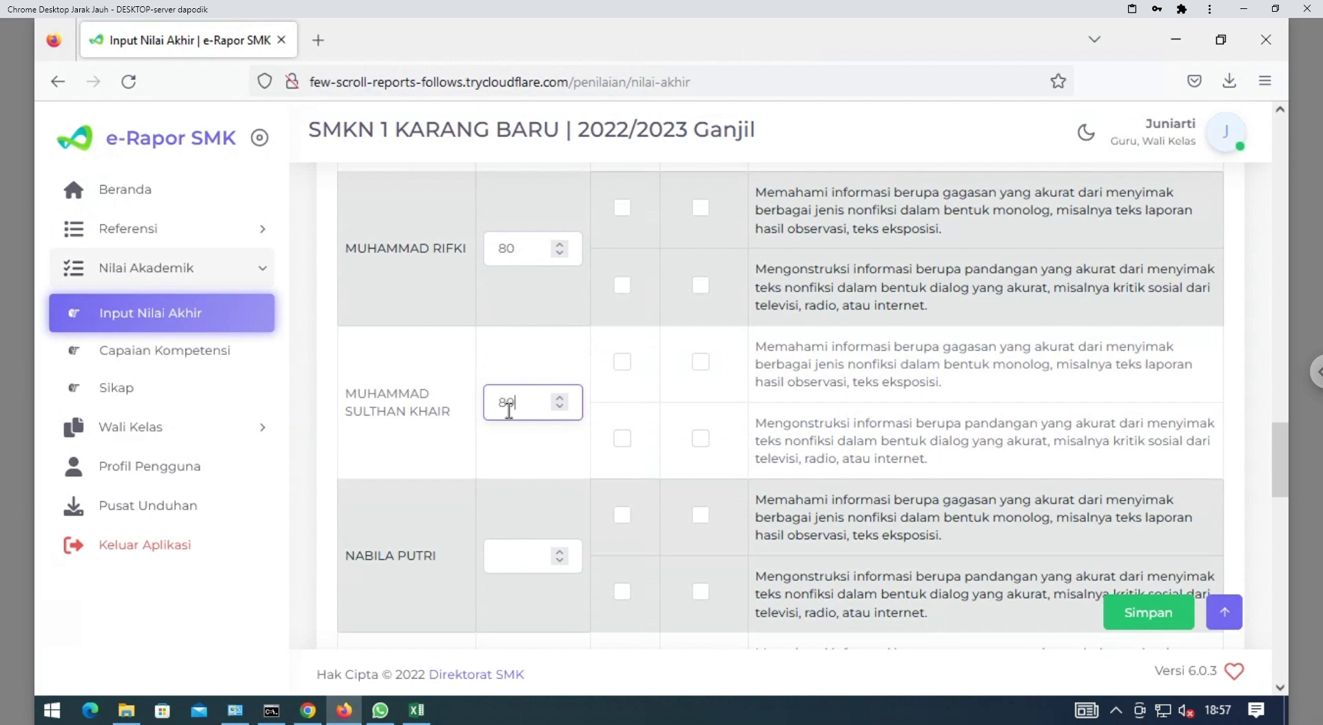
{"action": "left_click", "coordinate": [522, 562]}
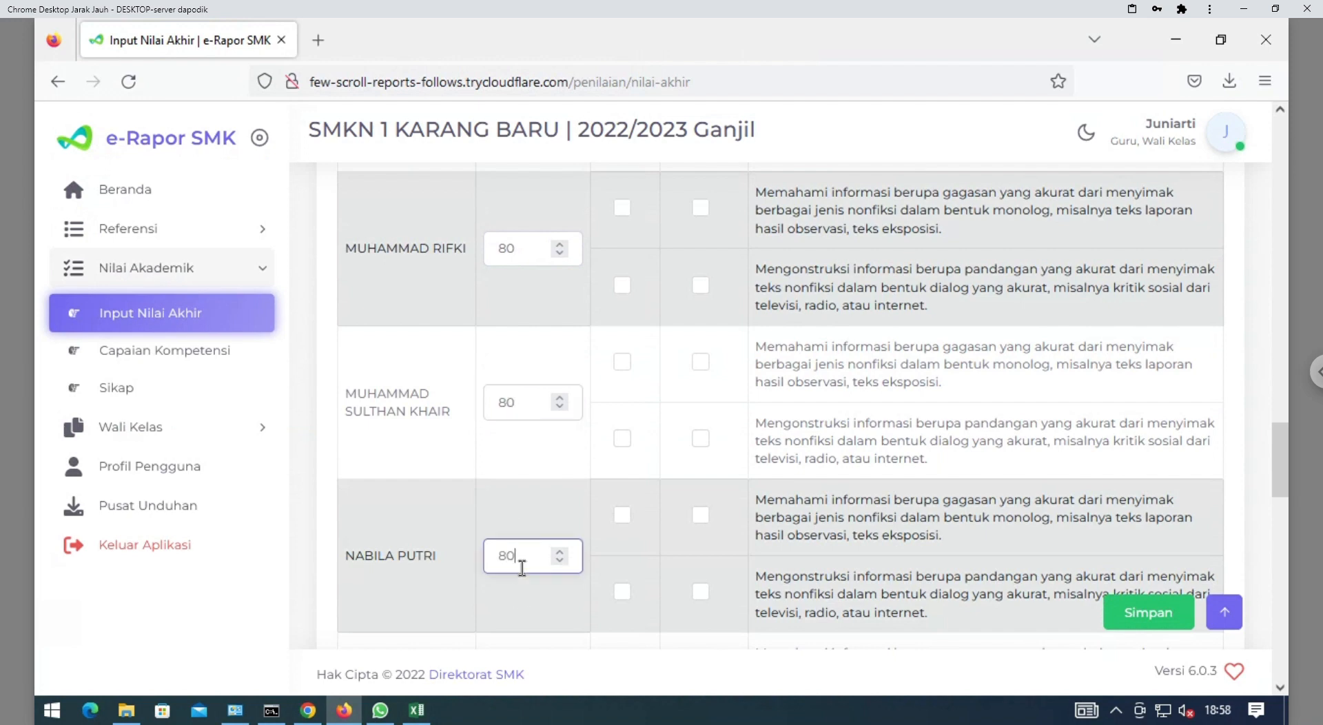
Enter 80 for the remaining eight students down to the bottom of the list
{"action": "left_click_drag", "start_coordinate": [1282, 482], "coordinate": [1283, 531]}
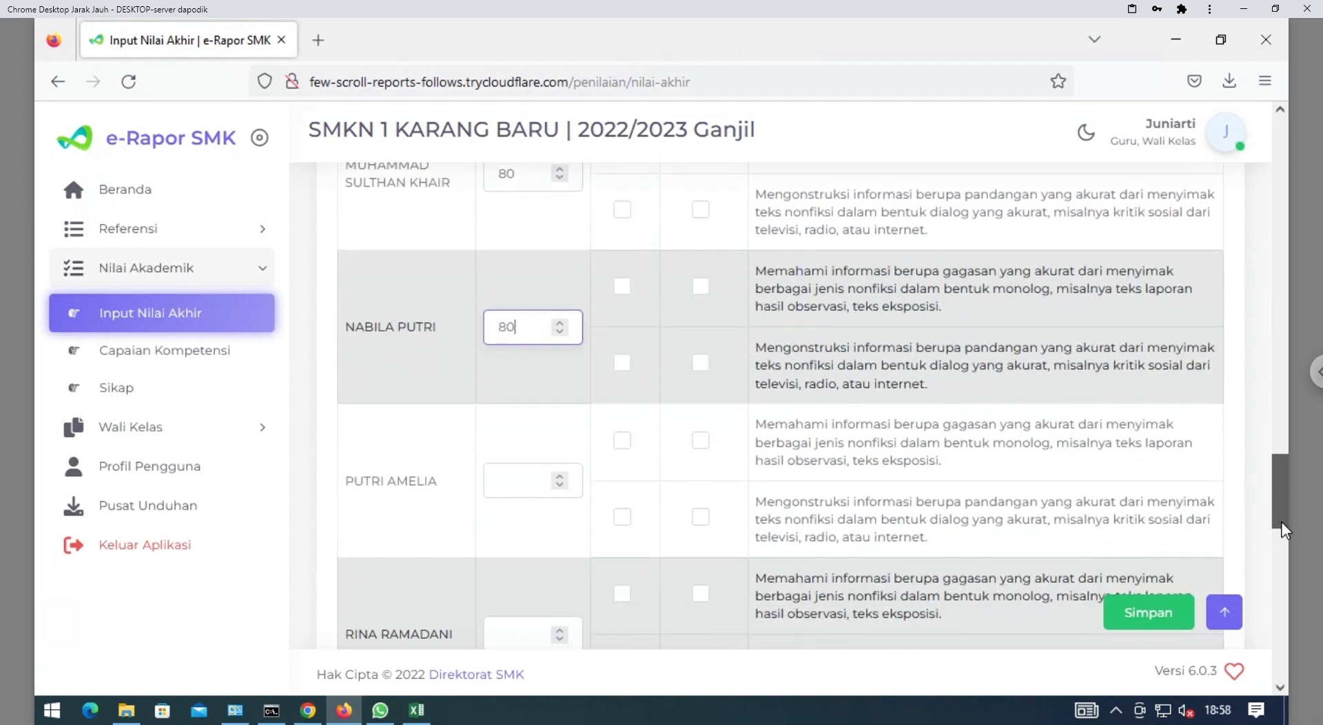
{"action": "scroll", "coordinate": [644, 459], "scroll_direction": "down", "scroll_amount": 2}
{"action": "left_click", "coordinate": [513, 328]}
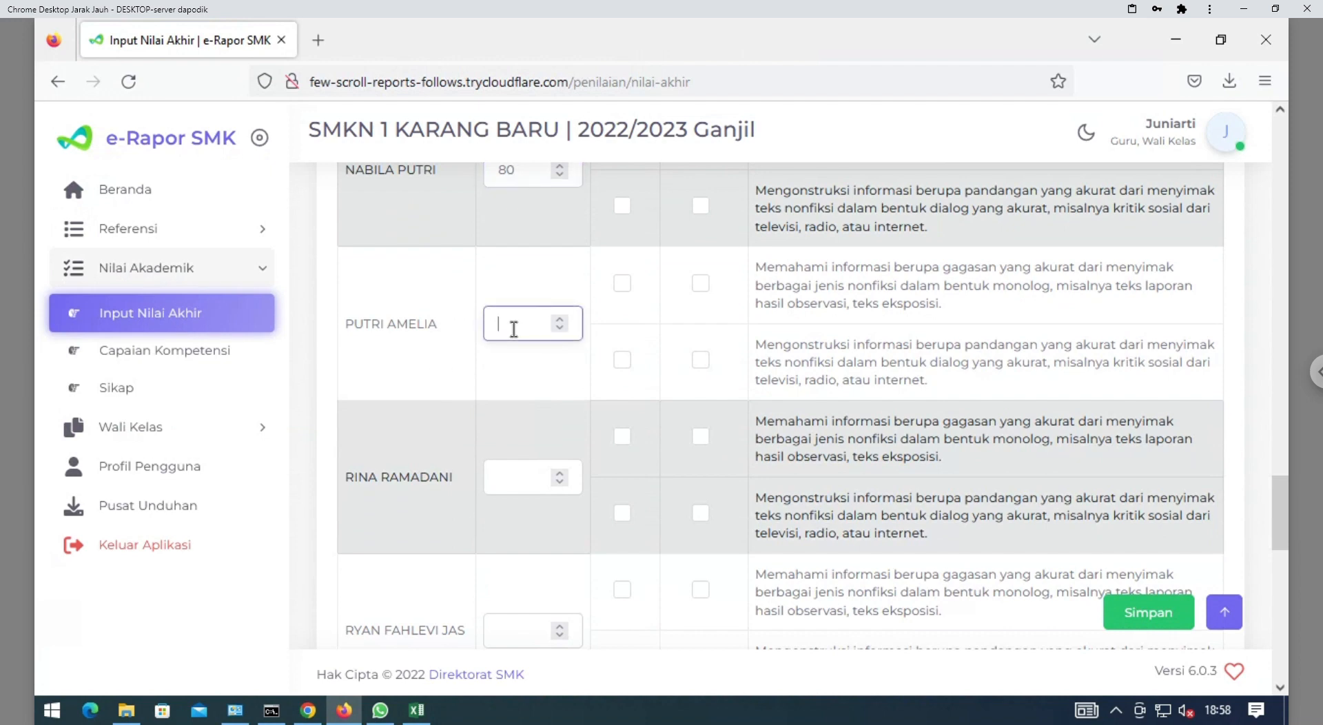
{"action": "left_click", "coordinate": [527, 481]}
{"action": "type", "text": "80"}
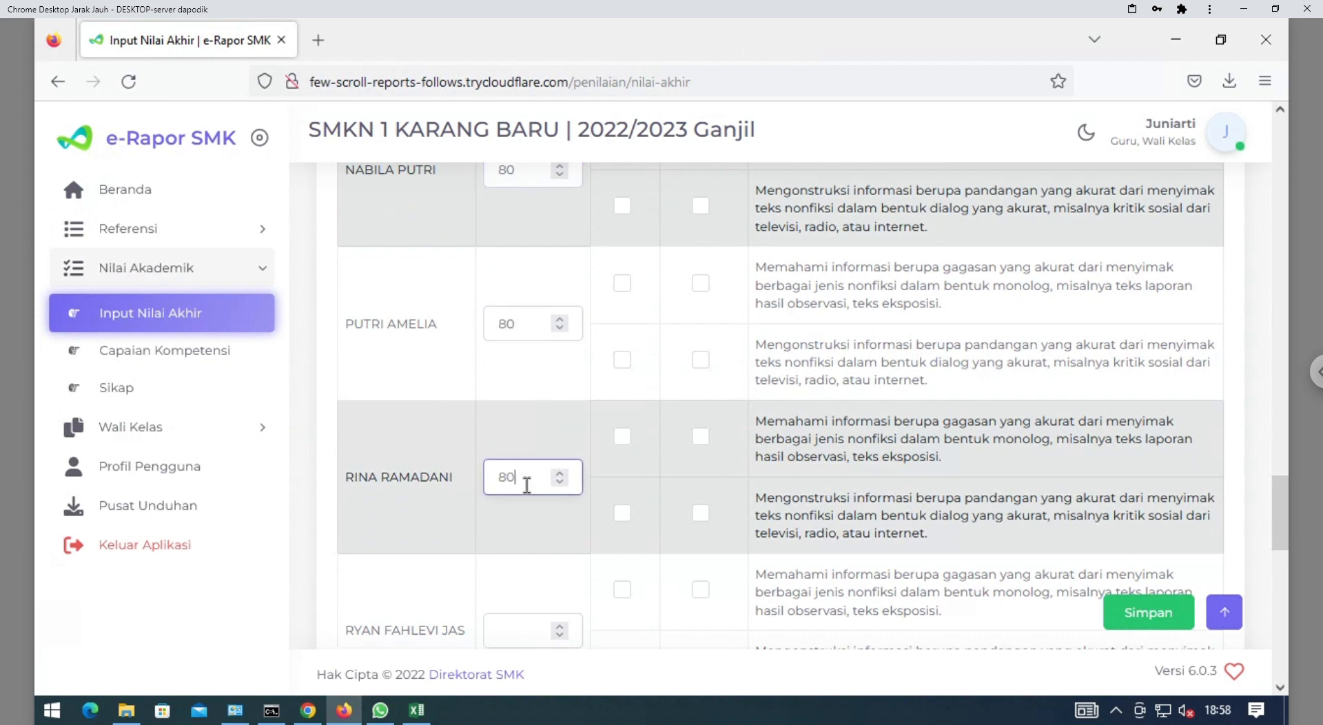
{"action": "left_click", "coordinate": [508, 630]}
{"action": "type", "text": "80"}
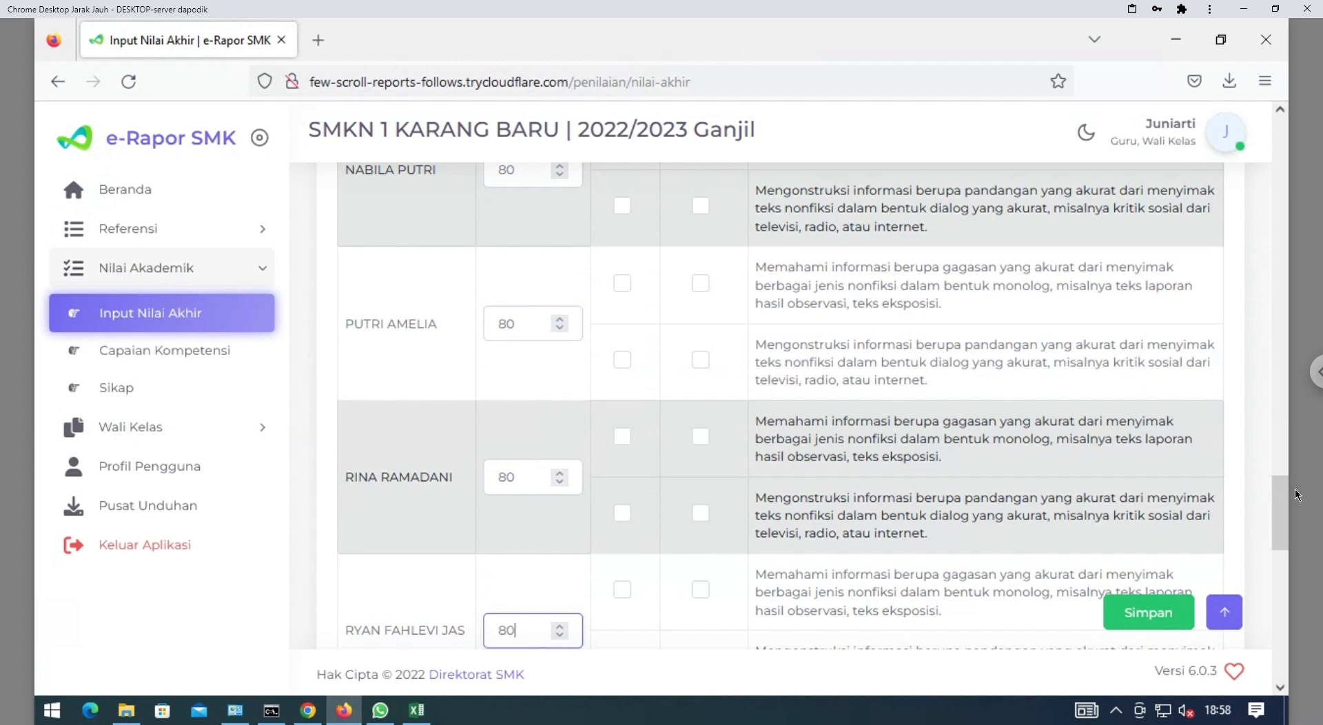
{"action": "left_click_drag", "start_coordinate": [1286, 510], "coordinate": [1283, 546]}
{"action": "scroll", "coordinate": [1284, 546], "scroll_direction": "down", "scroll_amount": 2}
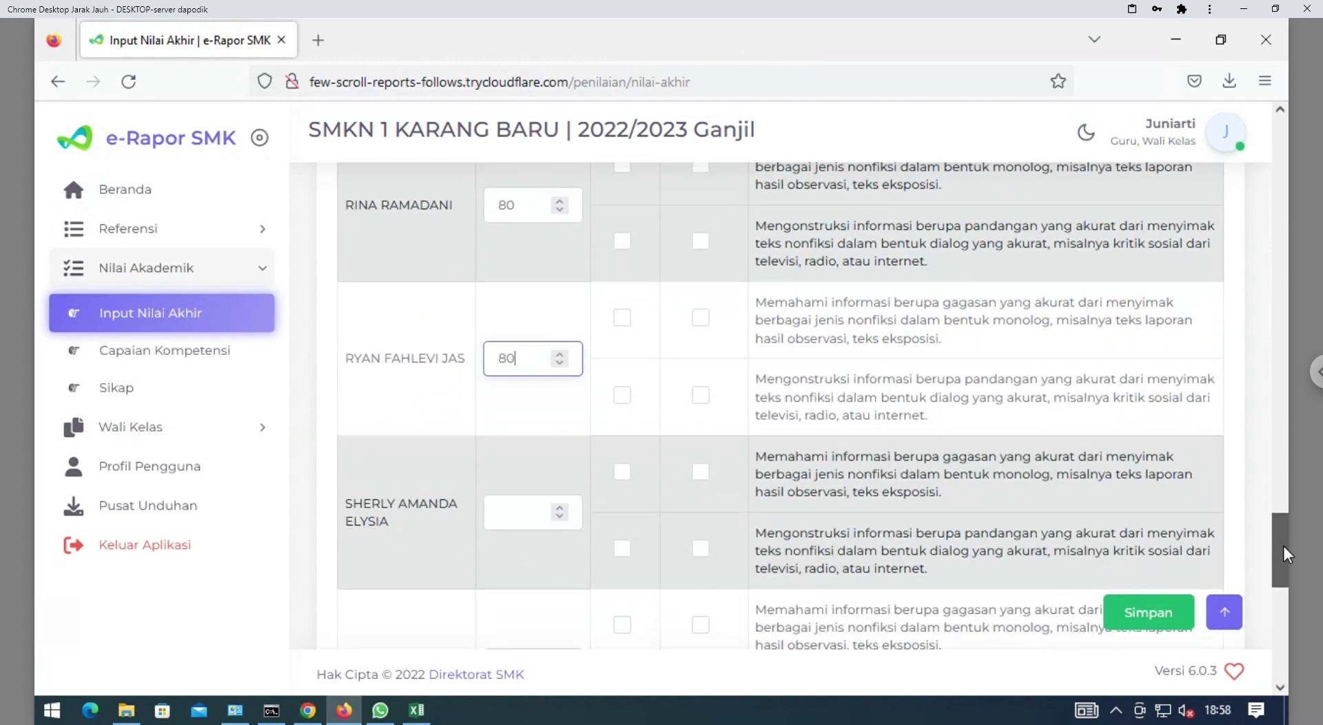
{"action": "left_click", "coordinate": [497, 513]}
{"action": "type", "text": "80"}
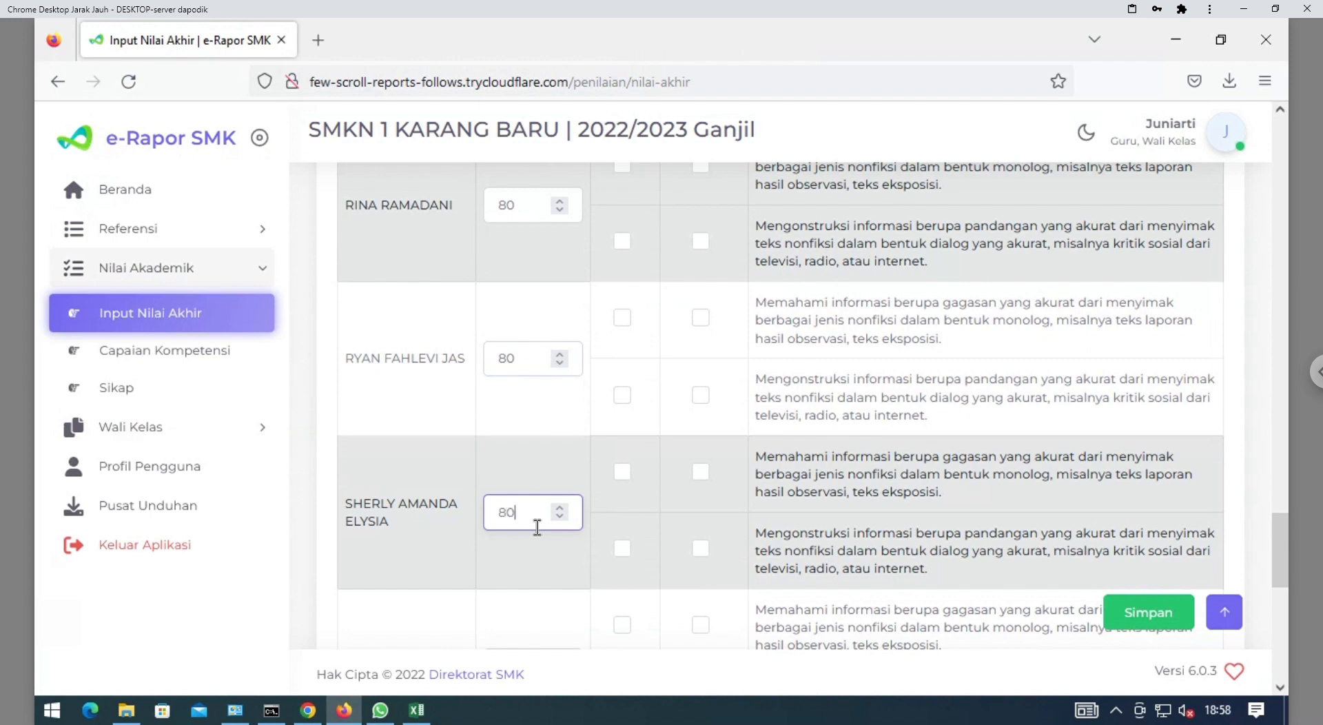
{"action": "left_click_drag", "start_coordinate": [1276, 536], "coordinate": [1281, 582]}
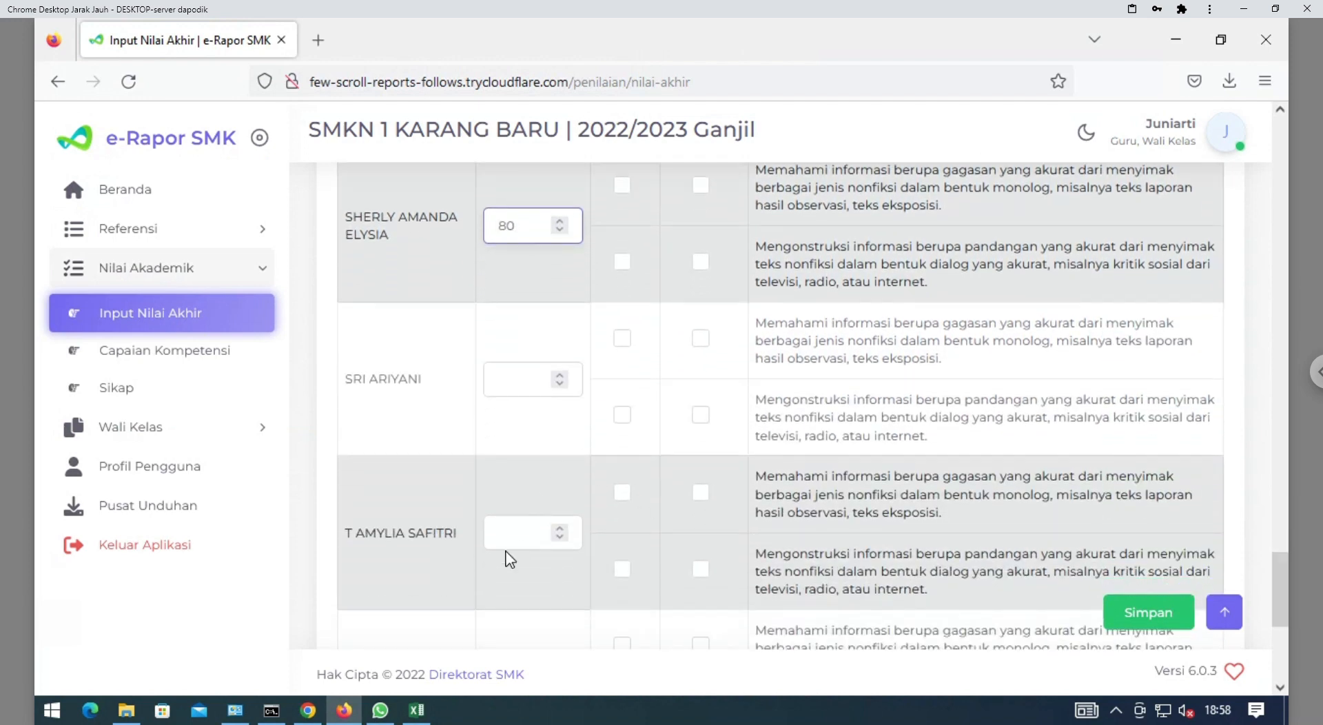
{"action": "left_click", "coordinate": [524, 383]}
{"action": "type", "text": "80"}
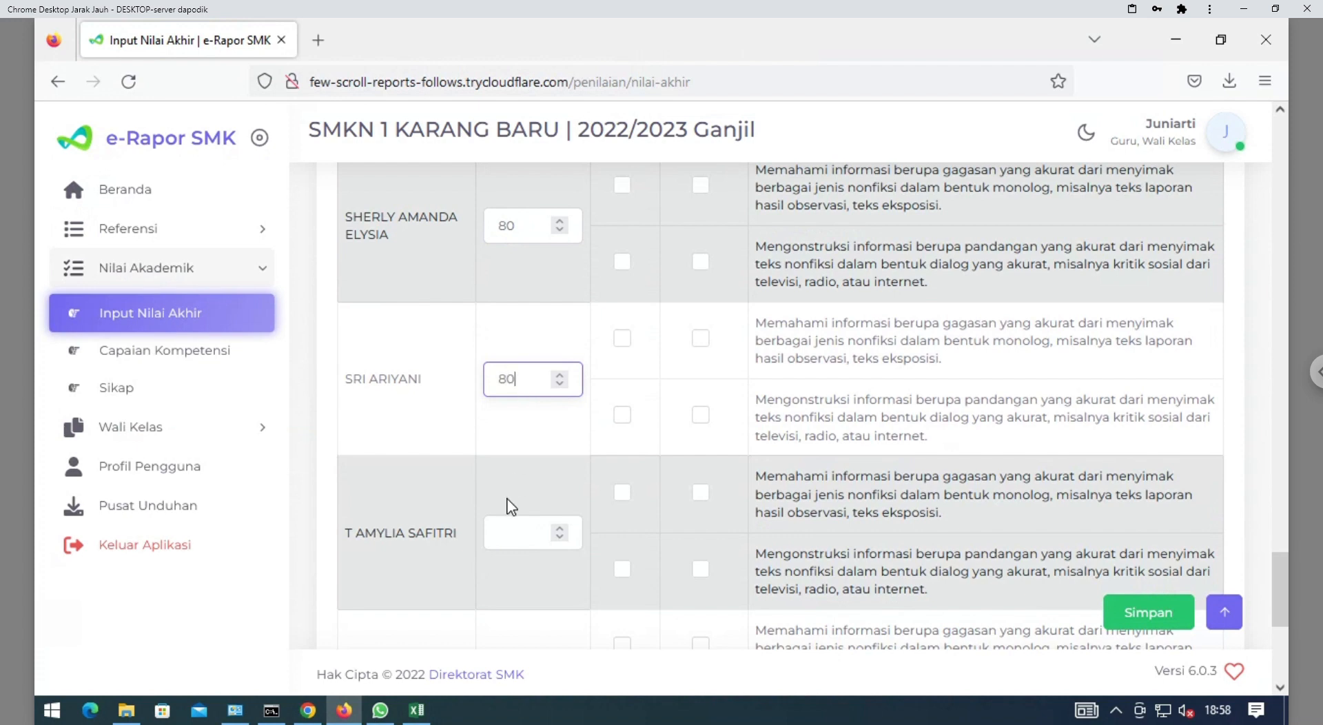
{"action": "left_click", "coordinate": [517, 527]}
{"action": "type", "text": "80"}
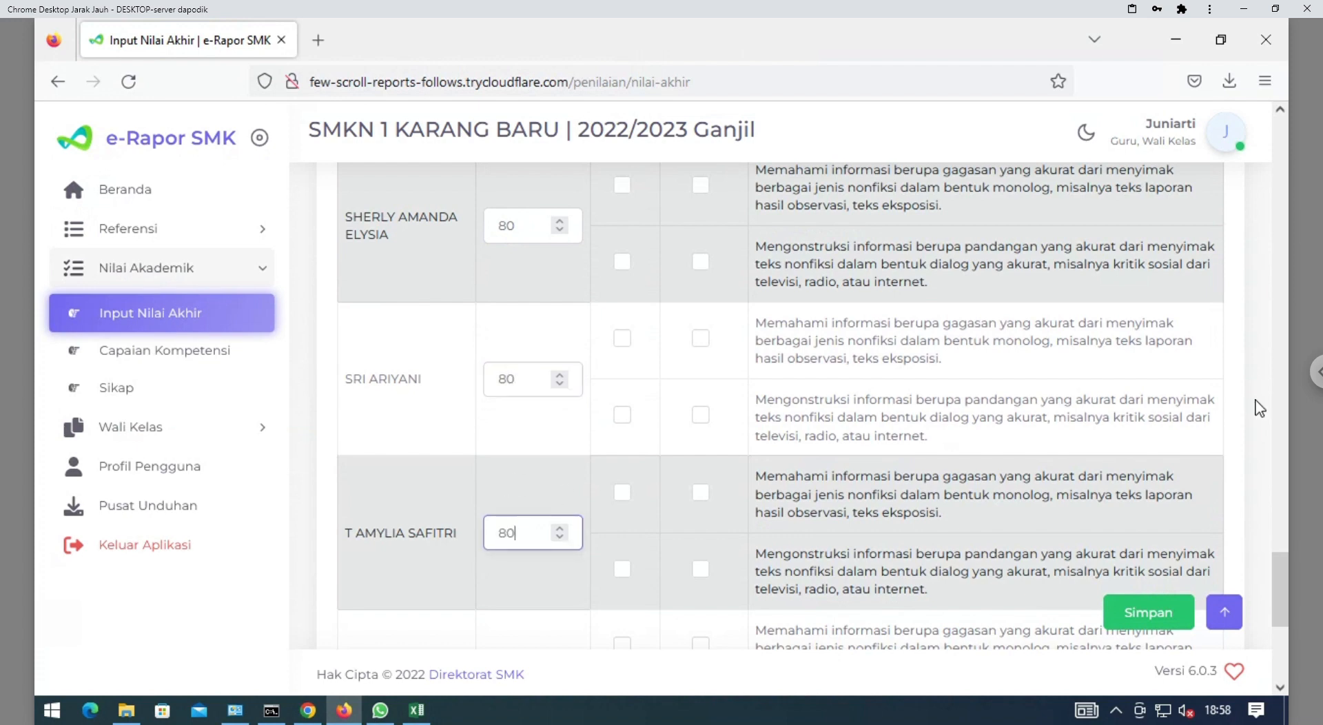
{"action": "left_click_drag", "start_coordinate": [1276, 573], "coordinate": [1286, 630]}
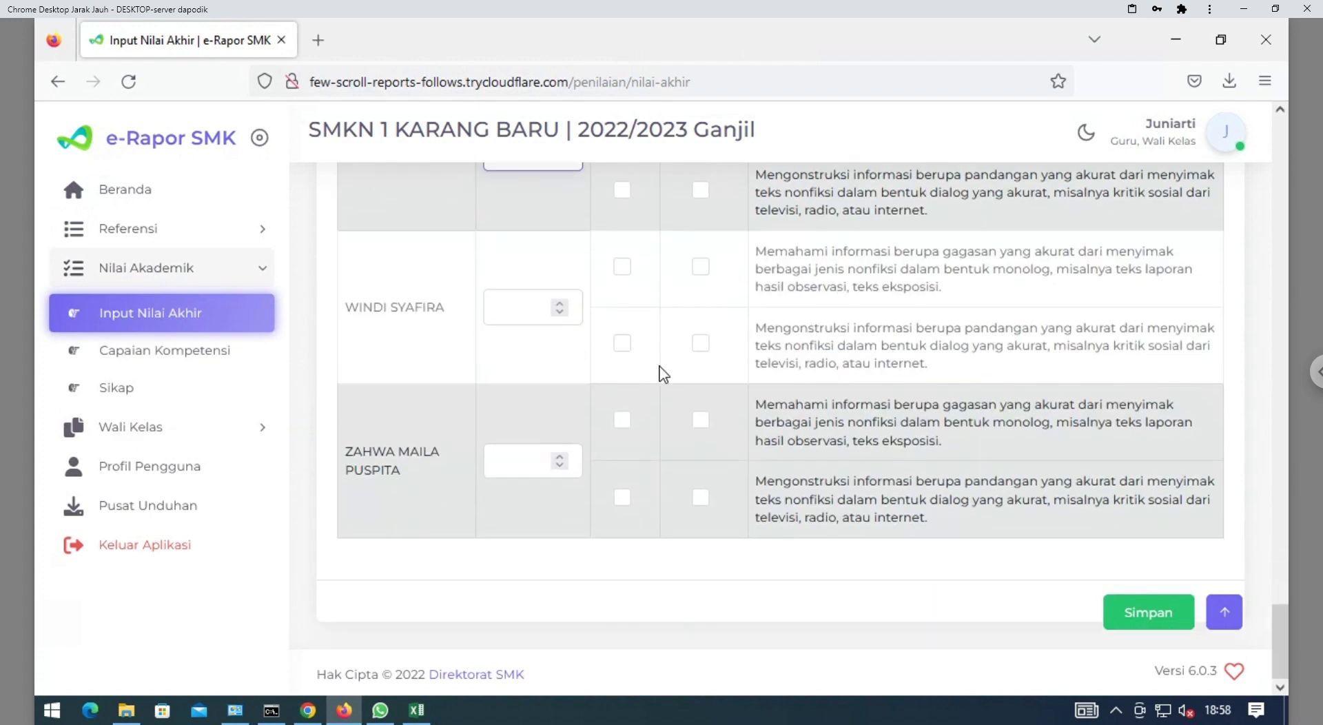
{"action": "left_click", "coordinate": [510, 318]}
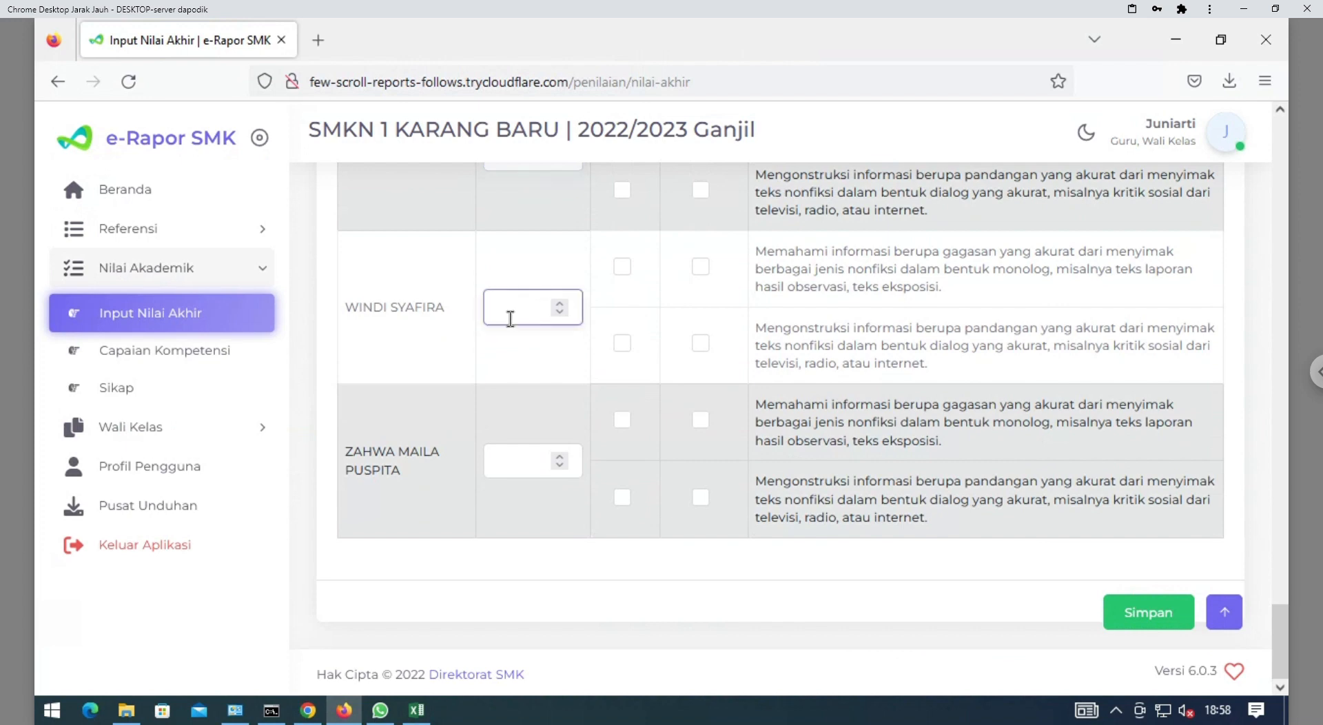
{"action": "type", "text": "80"}
{"action": "left_click", "coordinate": [526, 466]}
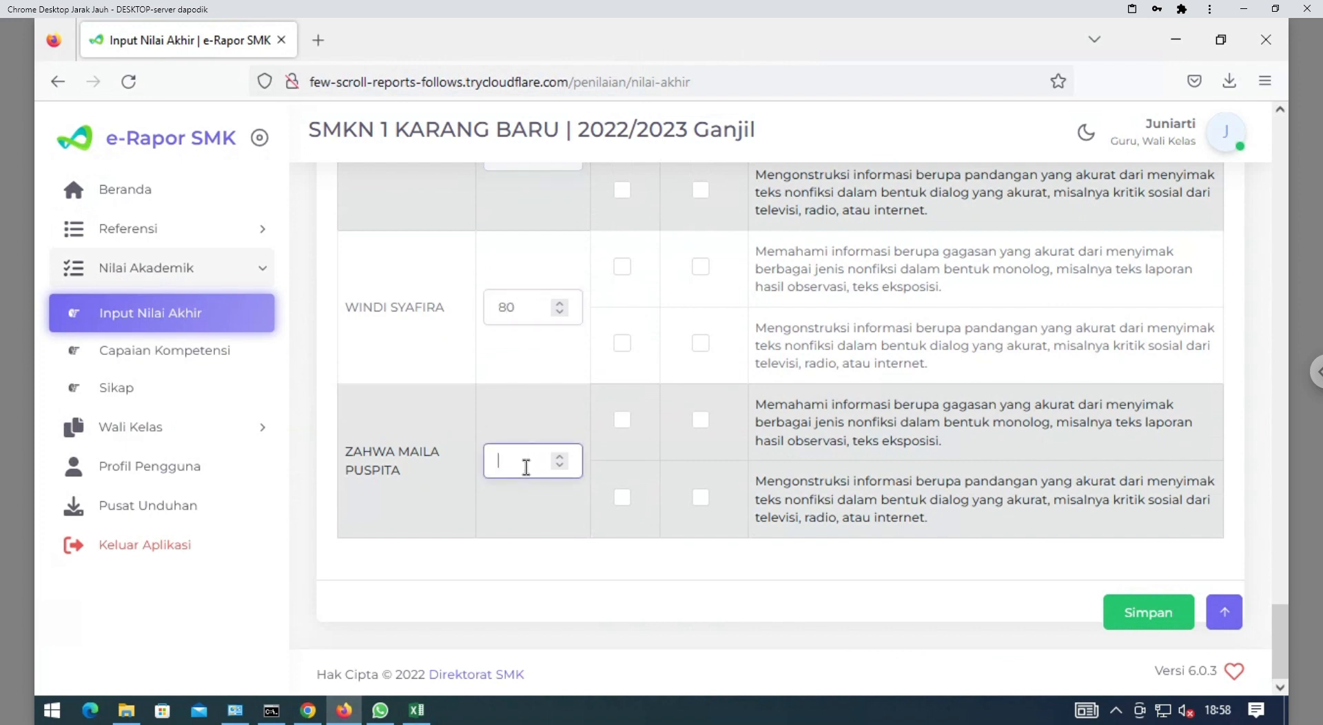
{"action": "type", "text": "80"}
{"action": "scroll", "coordinate": [1249, 305], "scroll_direction": "up", "scroll_amount": 15}
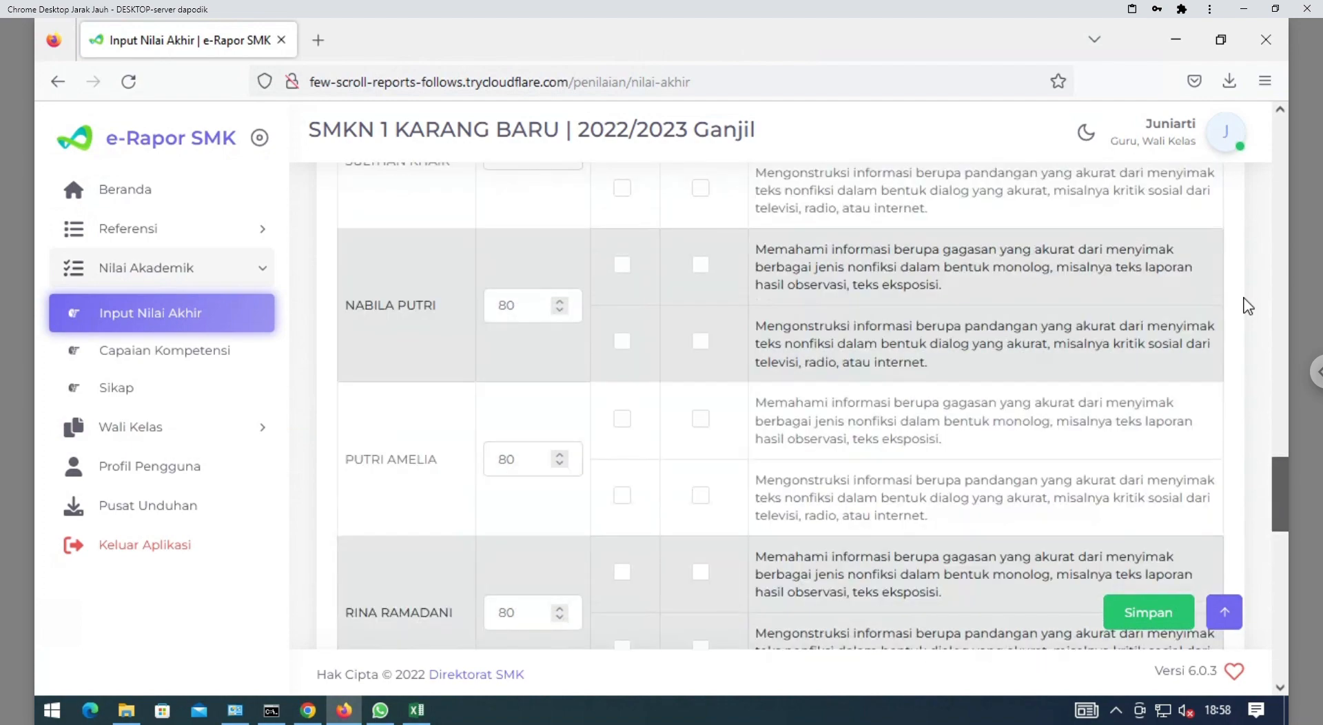
{"action": "scroll", "coordinate": [1249, 305], "scroll_direction": "up", "scroll_amount": 15}
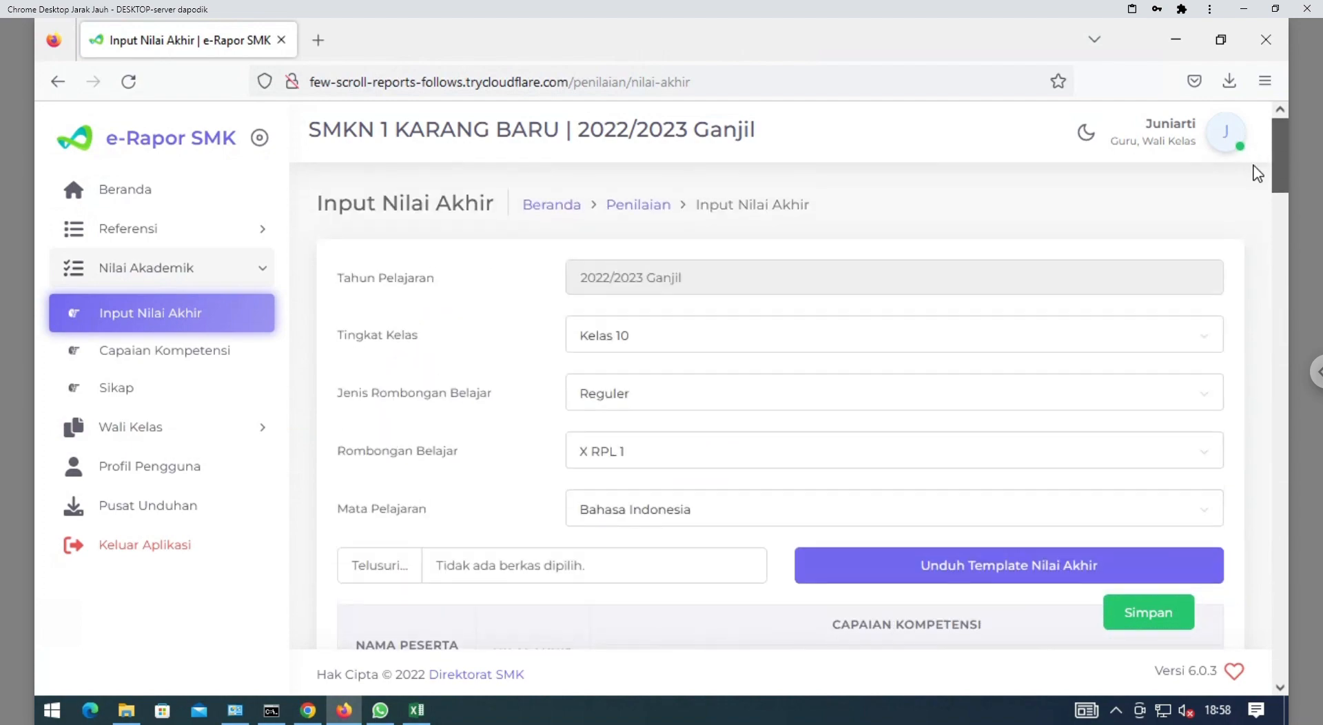
{"action": "scroll", "coordinate": [1258, 172], "scroll_direction": "down", "scroll_amount": 6}
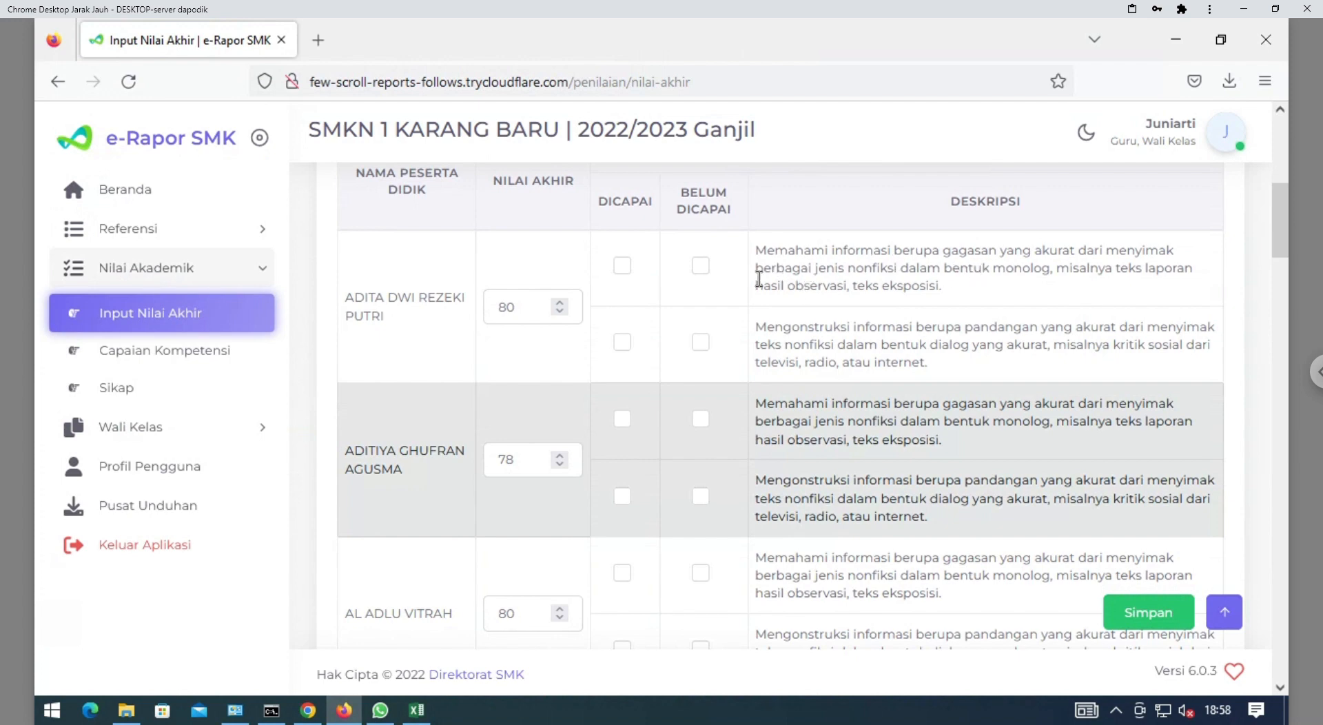
Mark both of the first student's competencies as achieved
{"action": "left_click", "coordinate": [623, 267]}
{"action": "left_click", "coordinate": [700, 342]}
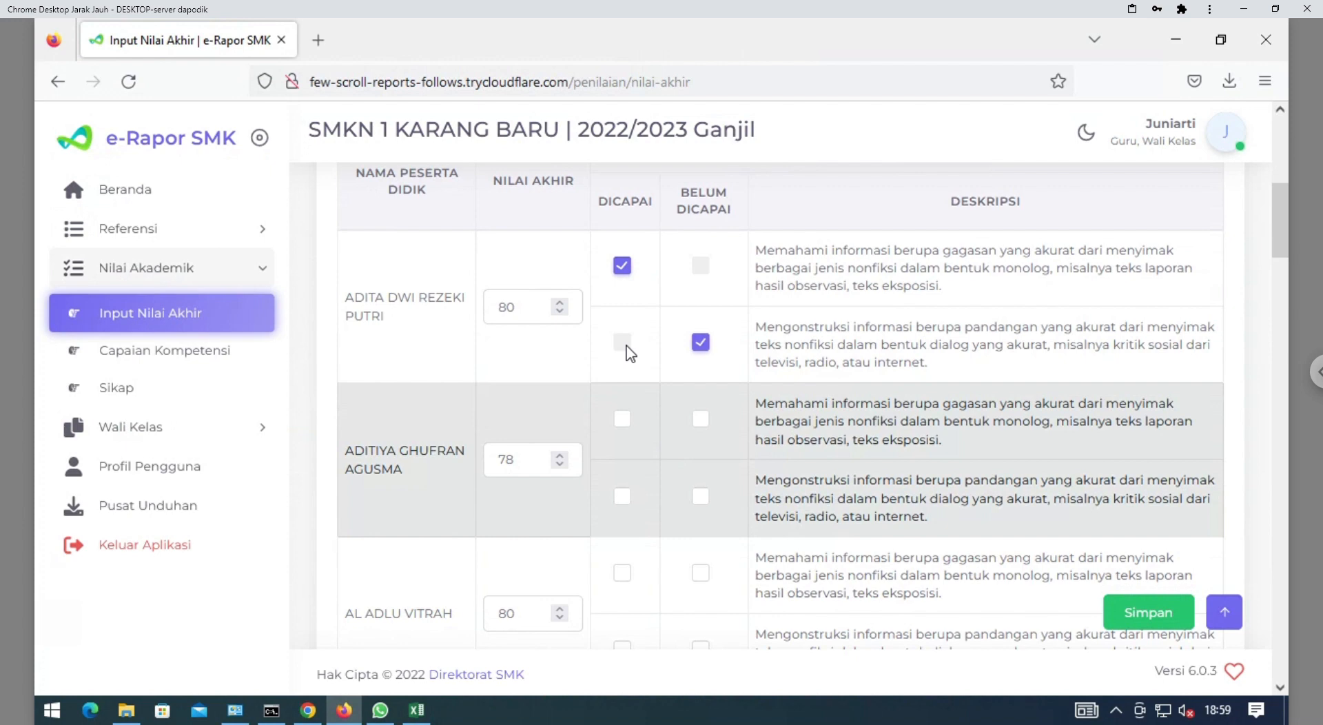
{"action": "left_click", "coordinate": [700, 342]}
{"action": "left_click", "coordinate": [623, 342]}
{"action": "left_click", "coordinate": [623, 345]}
{"action": "left_click", "coordinate": [622, 342]}
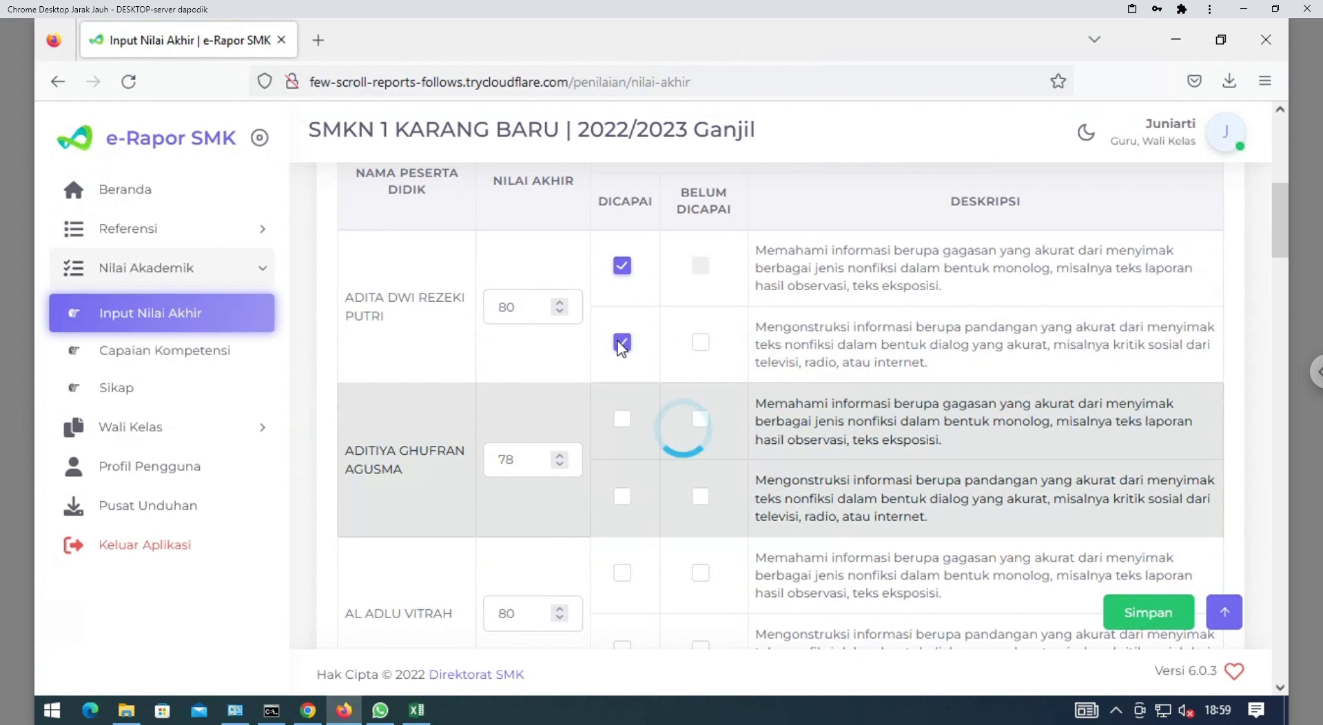
{"action": "left_click", "coordinate": [623, 420]}
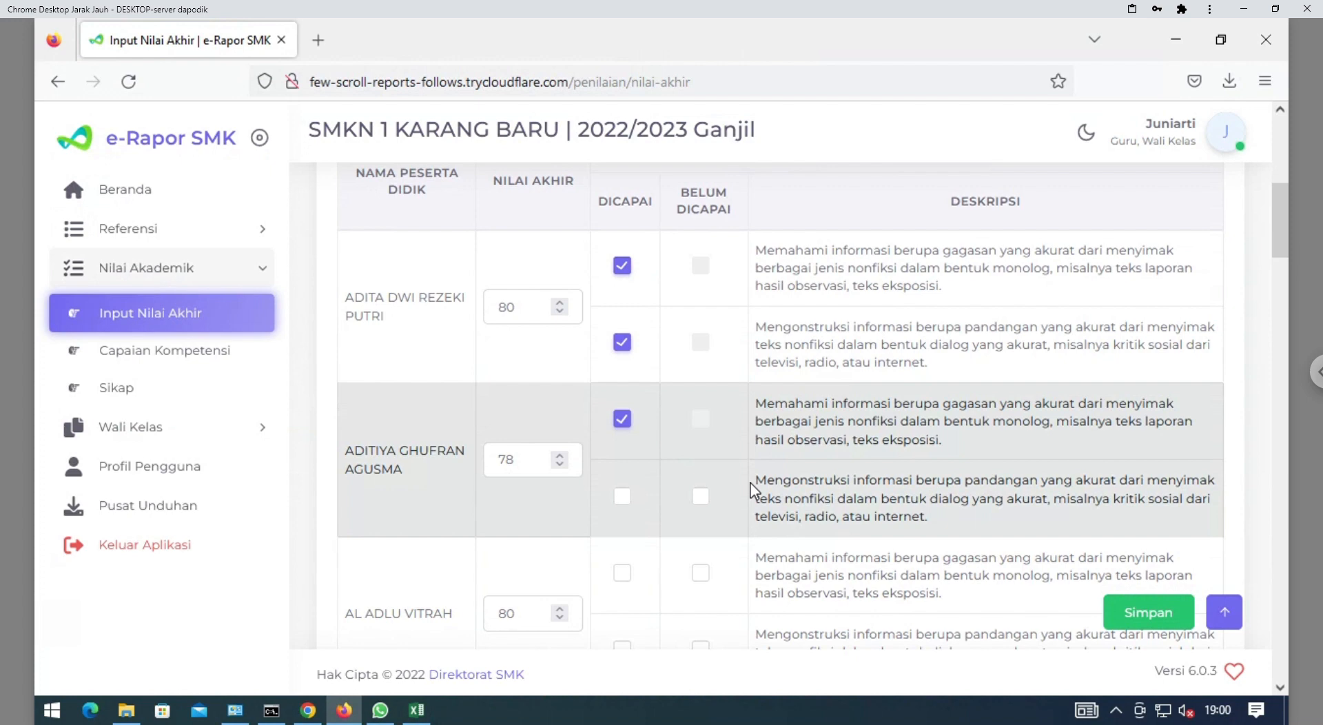
{"action": "left_click", "coordinate": [700, 497]}
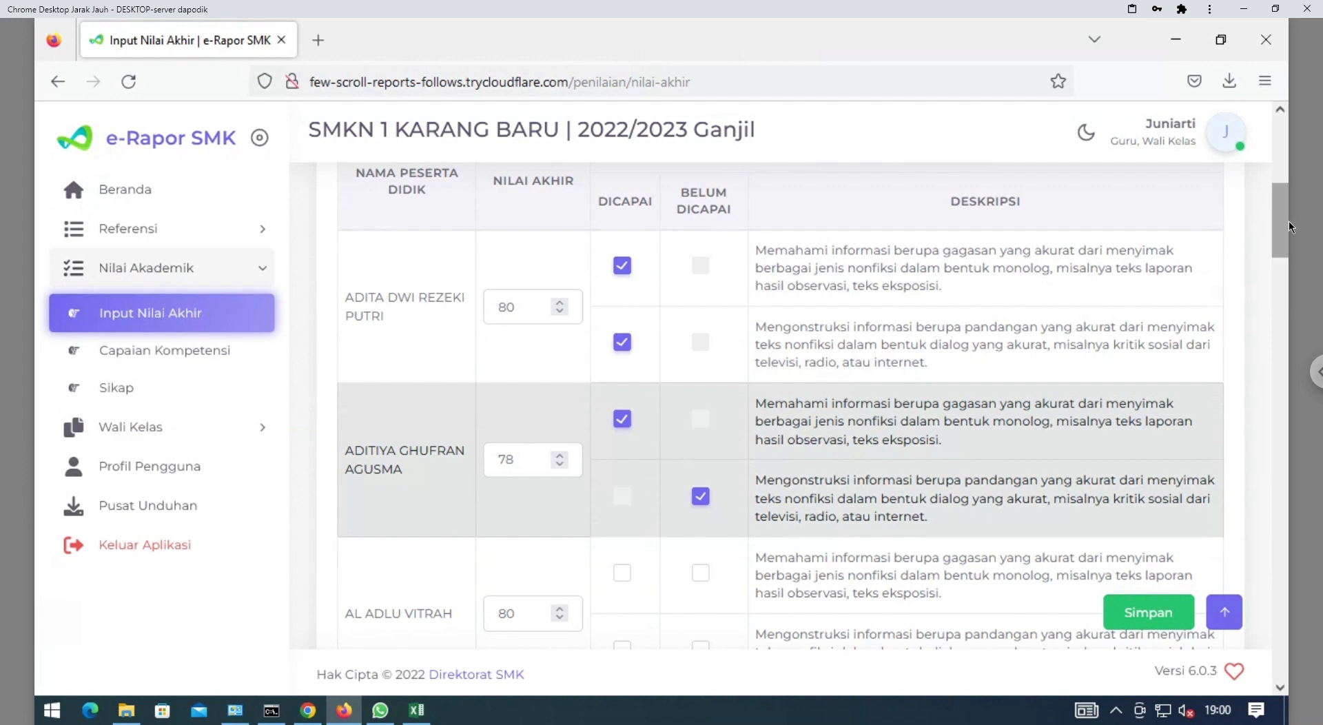
{"action": "left_click_drag", "start_coordinate": [1280, 223], "coordinate": [1277, 260]}
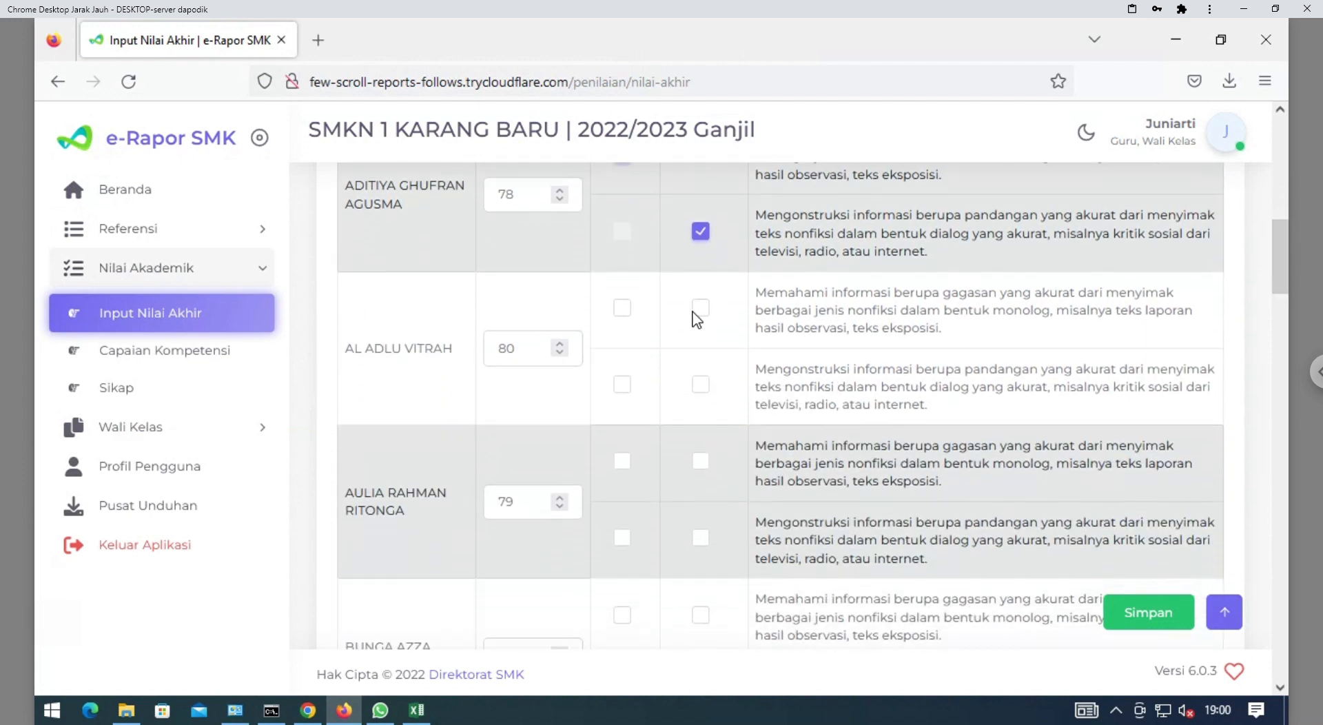
{"action": "left_click", "coordinate": [625, 310]}
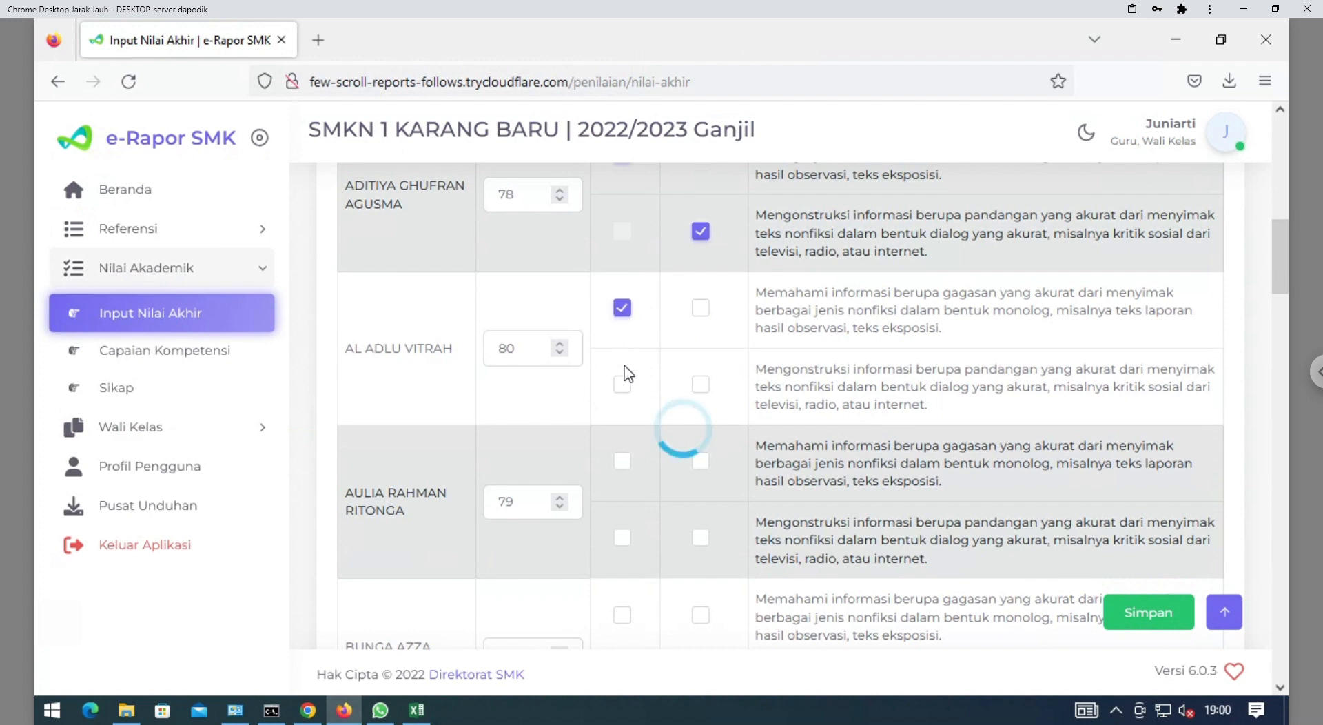
{"action": "left_click", "coordinate": [624, 385]}
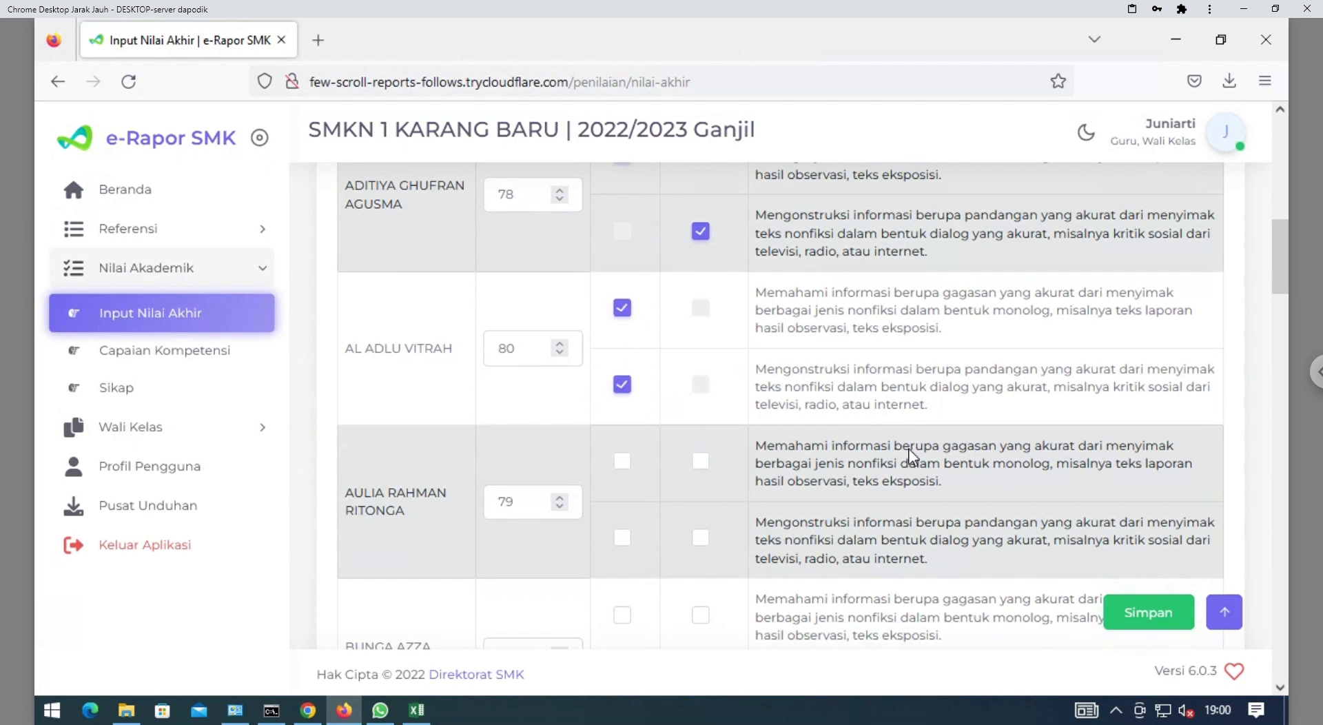
{"action": "left_click", "coordinate": [1162, 616]}
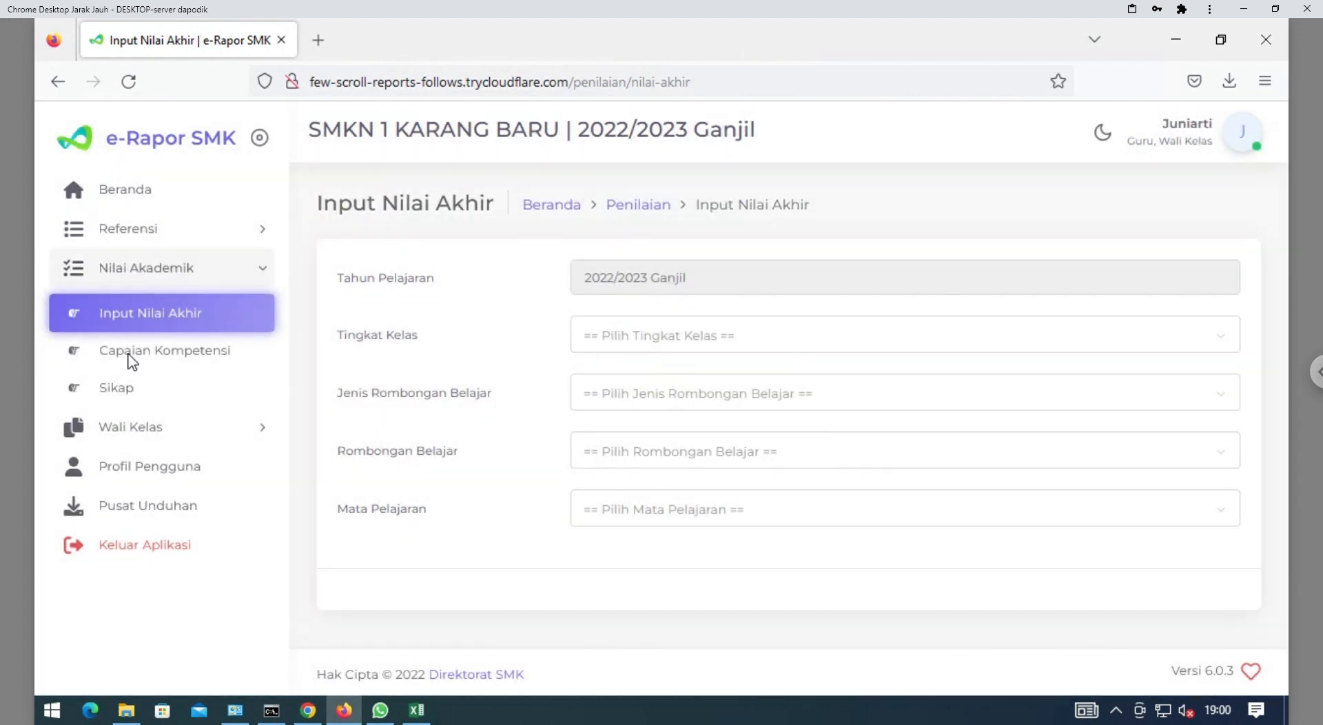
Open Capaian Kompetensi filtered to Kelas 10, Reguler, X RPL 1 and Bahasa Indonesia
{"action": "left_click", "coordinate": [192, 361]}
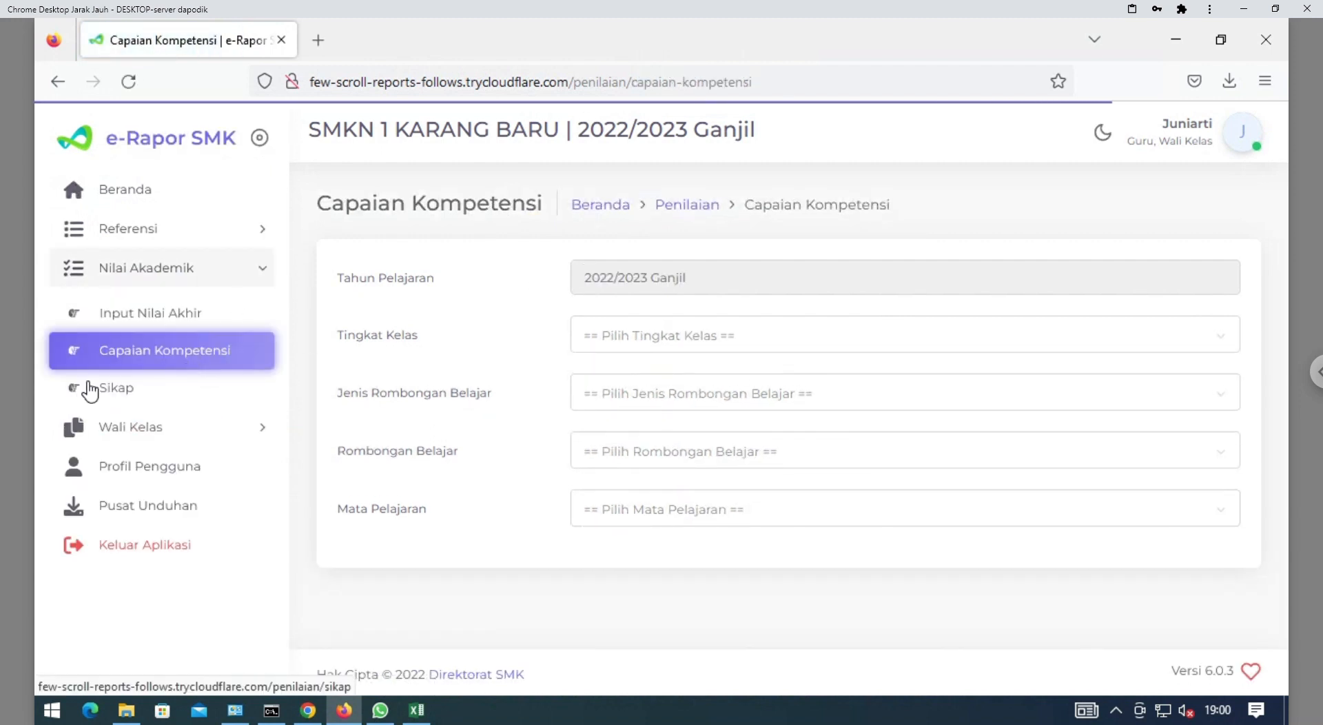
{"action": "left_click", "coordinate": [647, 351]}
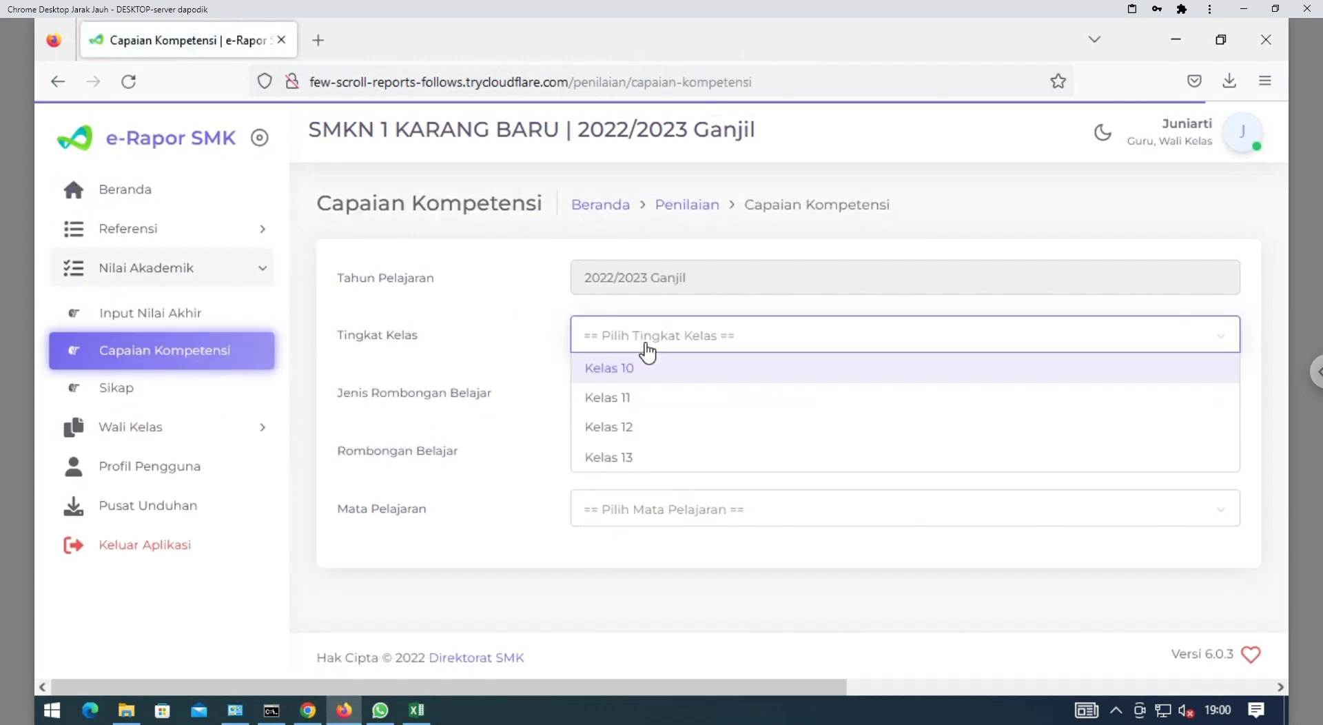
{"action": "left_click", "coordinate": [641, 373]}
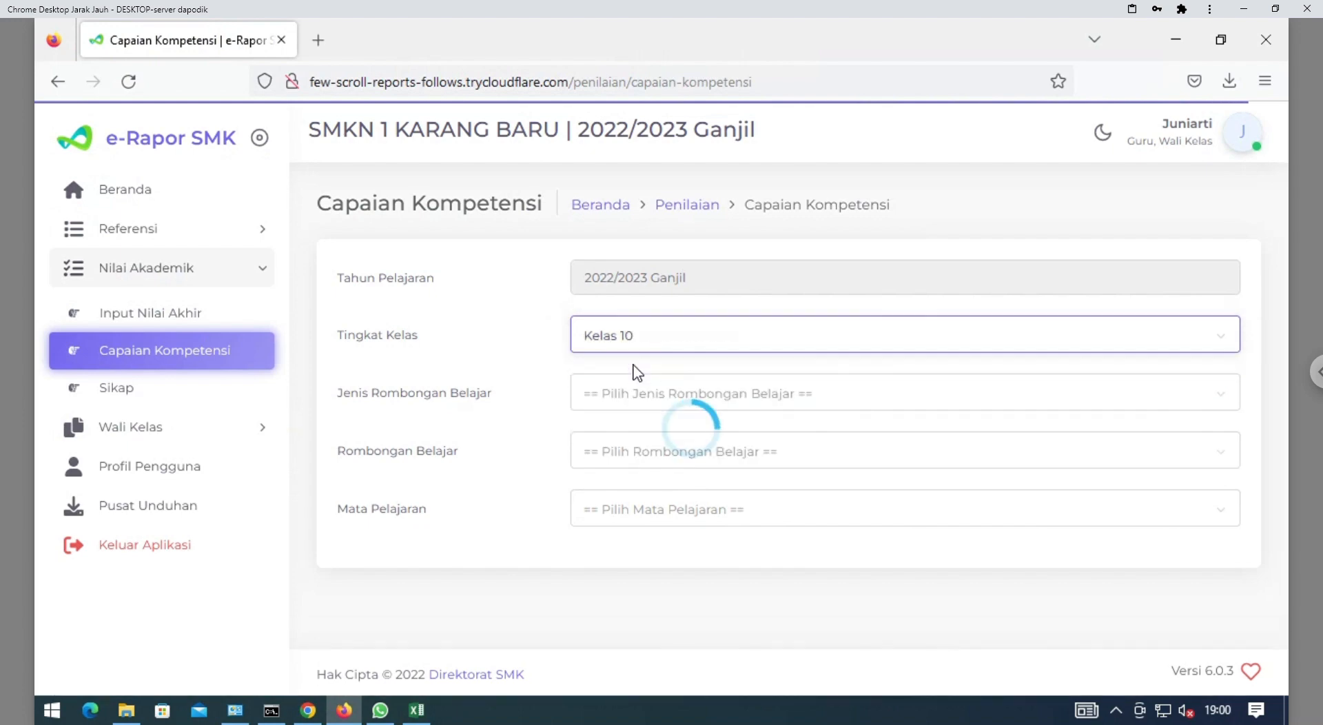
{"action": "left_click", "coordinate": [669, 398]}
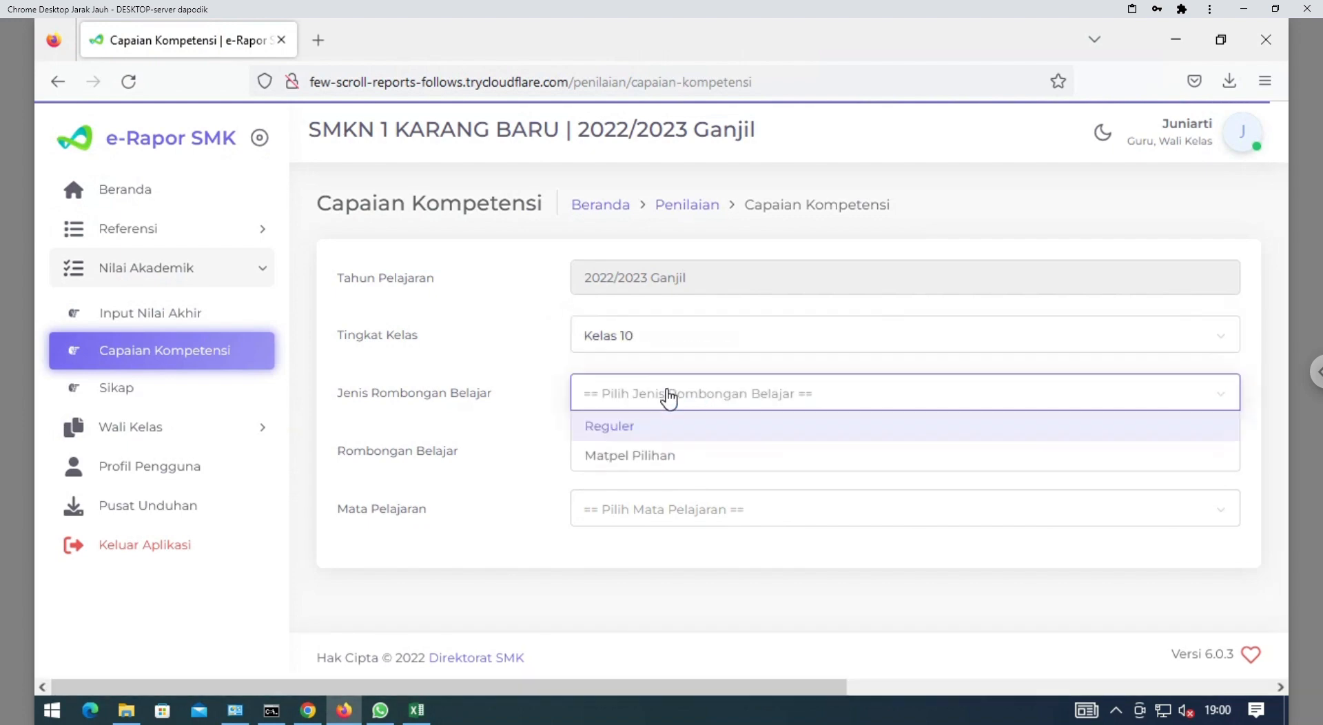
{"action": "left_click", "coordinate": [653, 433]}
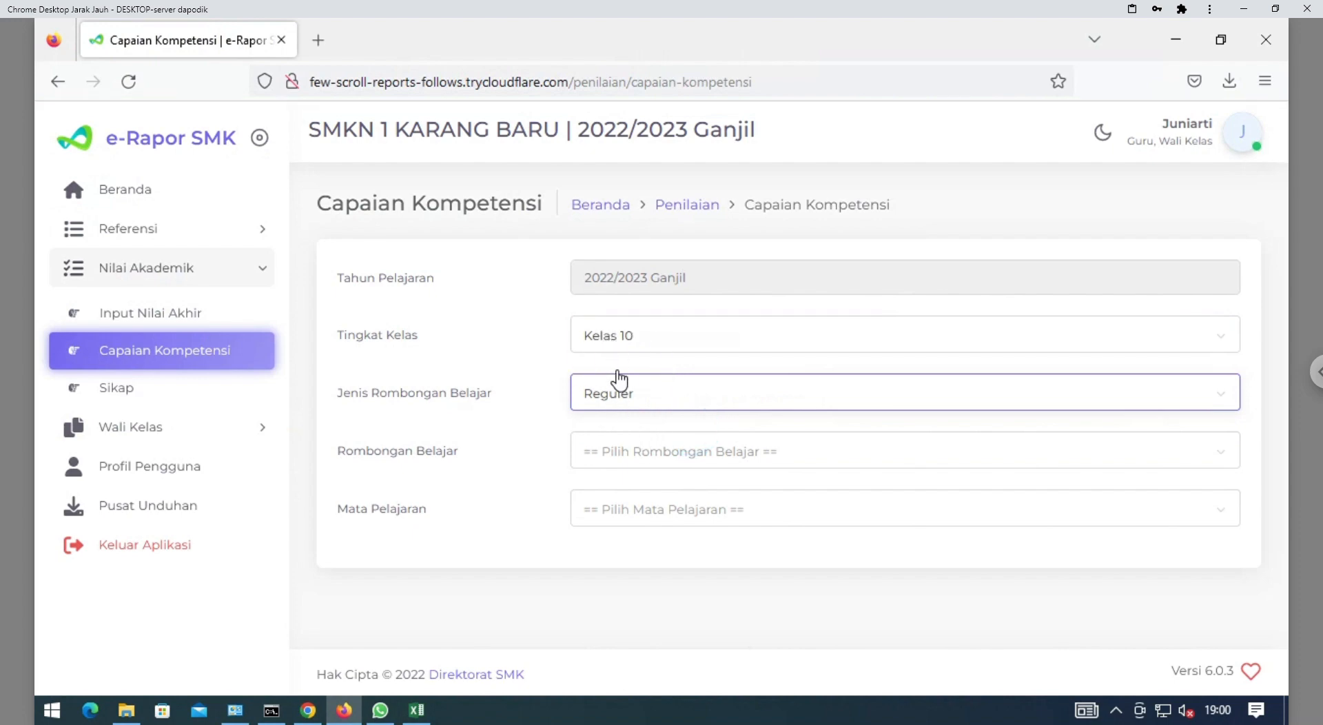
{"action": "left_click", "coordinate": [623, 460]}
{"action": "left_click", "coordinate": [623, 537]}
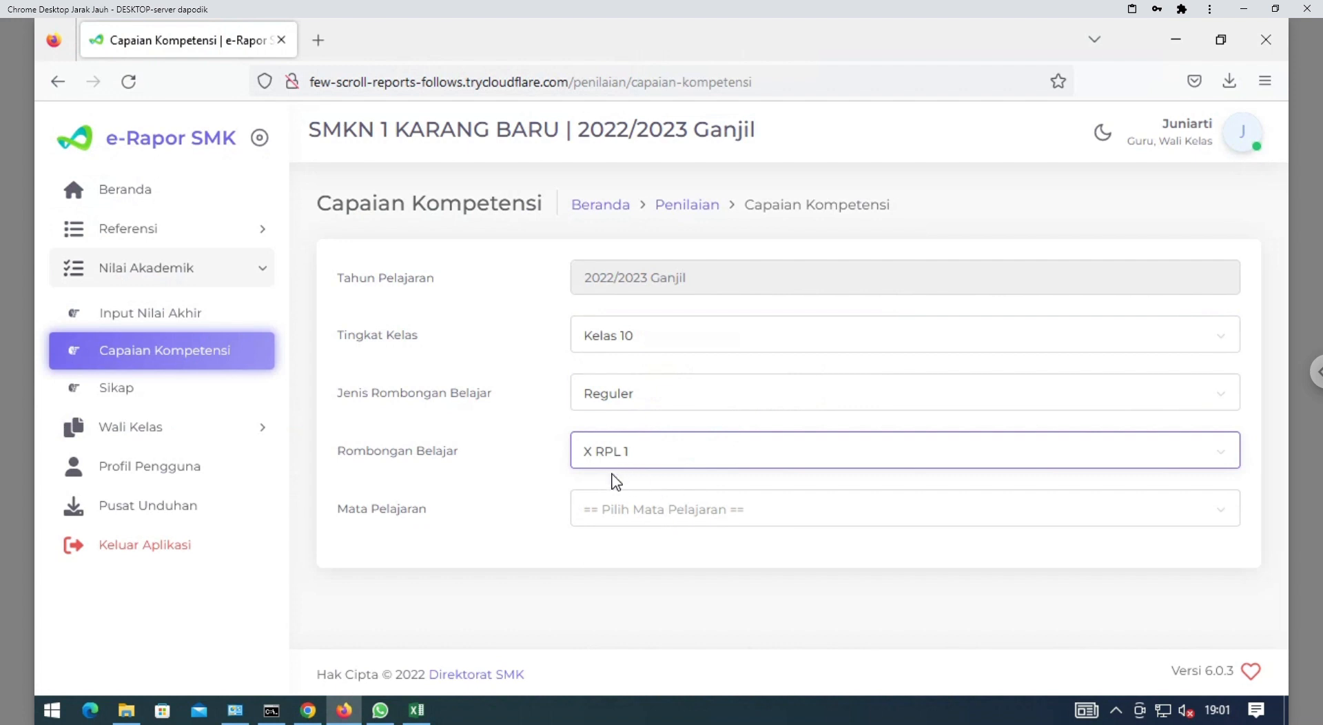
{"action": "left_click", "coordinate": [613, 516]}
{"action": "left_click", "coordinate": [612, 594]}
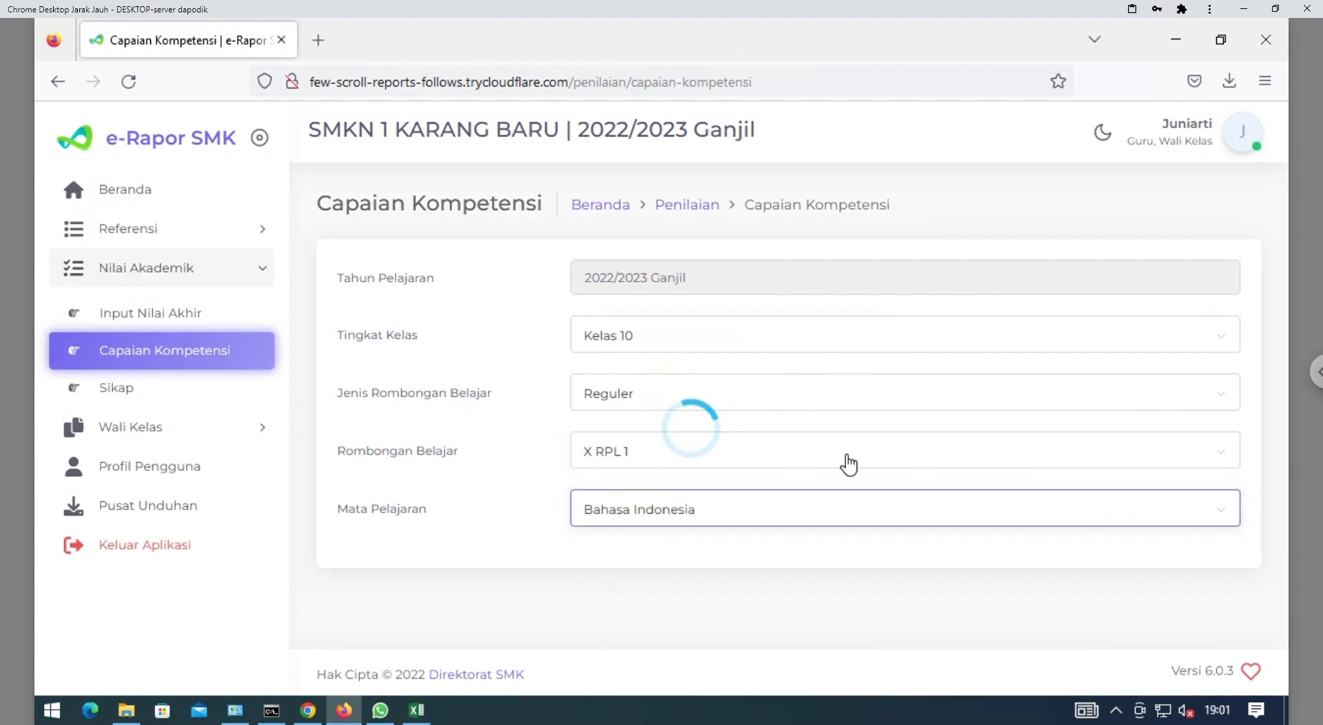
{"action": "left_click_drag", "start_coordinate": [1281, 169], "coordinate": [1291, 218]}
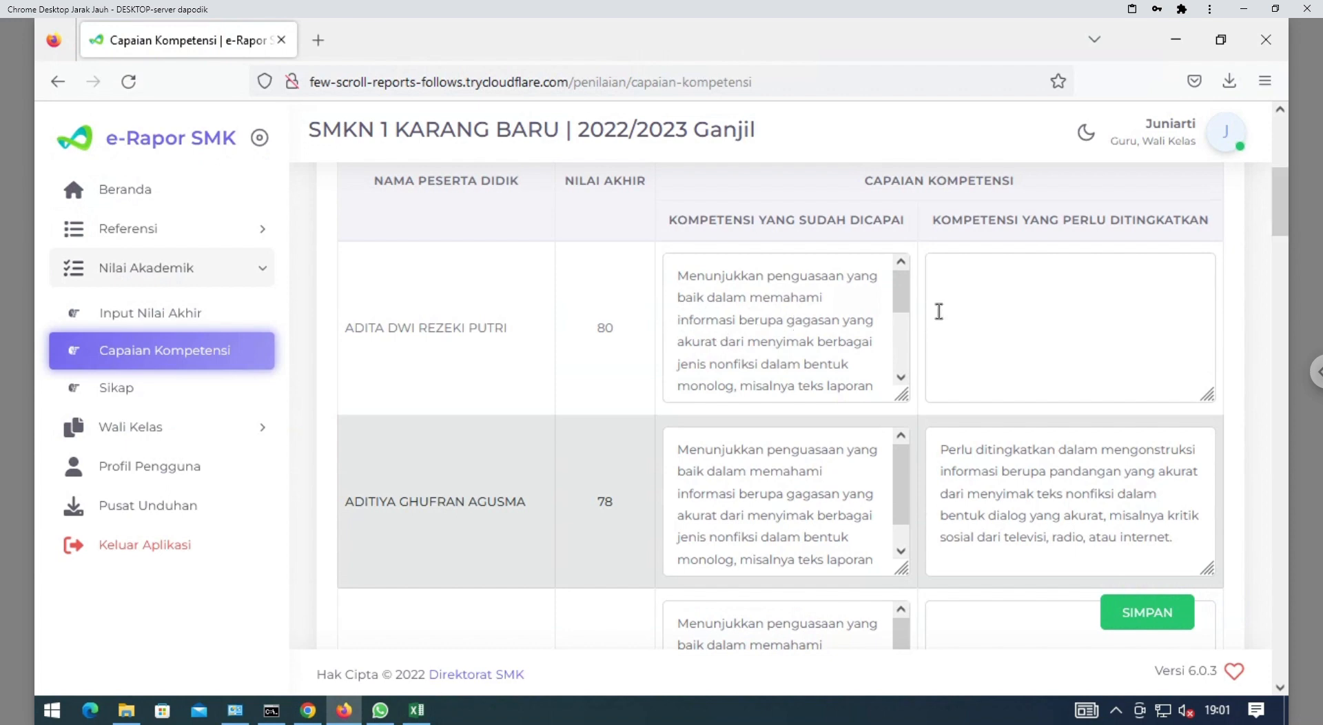
Check ADITA's competency-to-improve description, then save the class's competency descriptions
{"action": "left_click", "coordinate": [997, 296]}
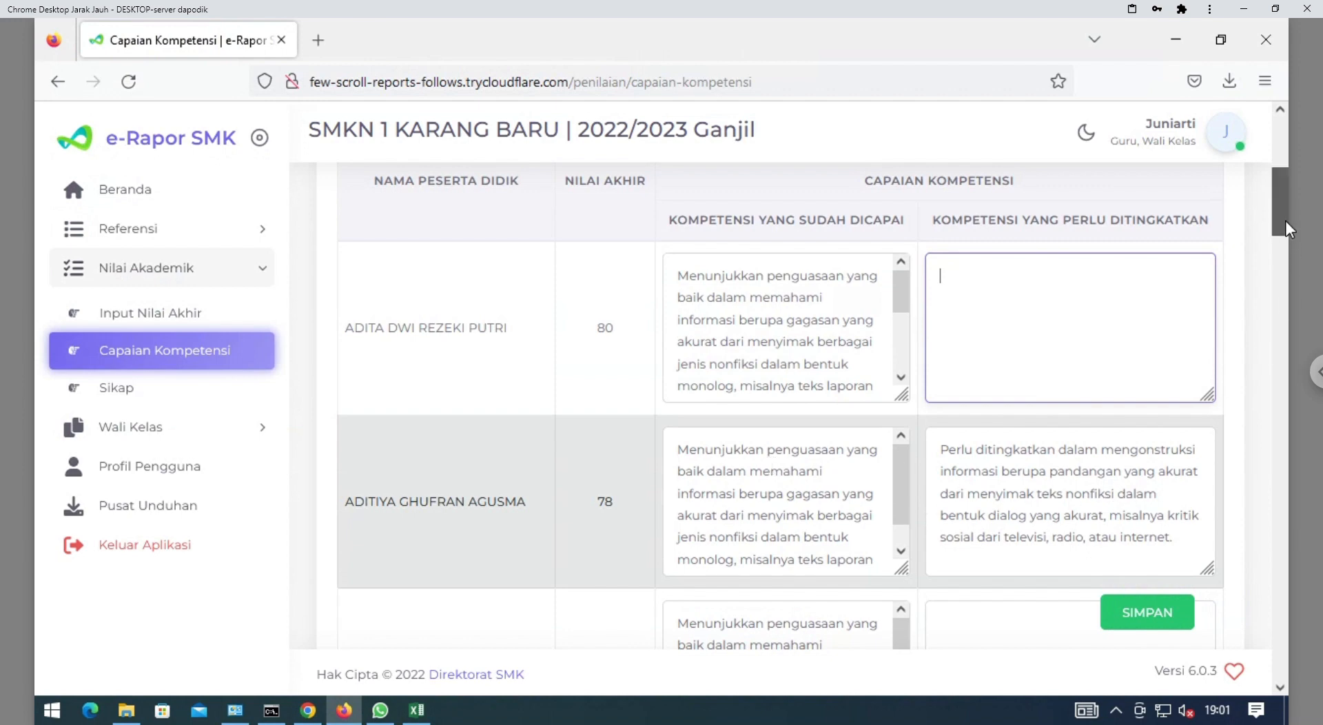
{"action": "left_click_drag", "start_coordinate": [1285, 220], "coordinate": [1284, 230]}
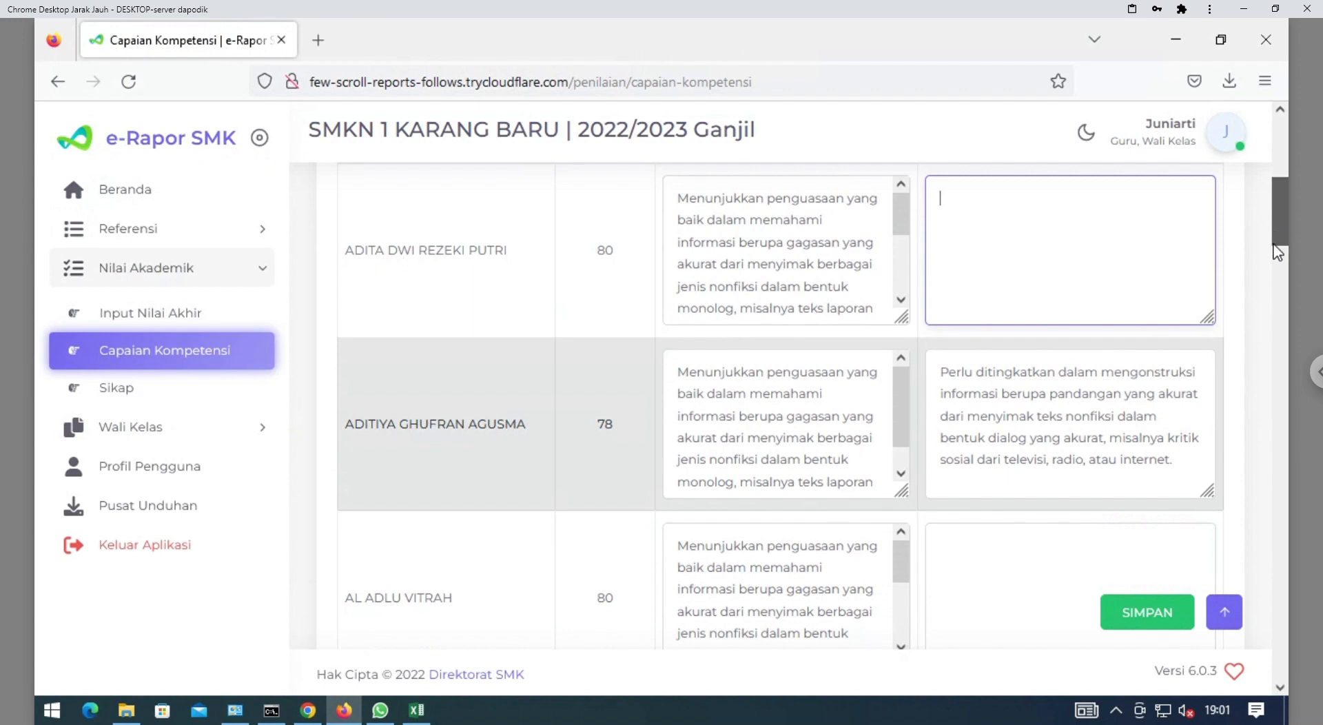
{"action": "left_click_drag", "start_coordinate": [1275, 226], "coordinate": [1275, 288]}
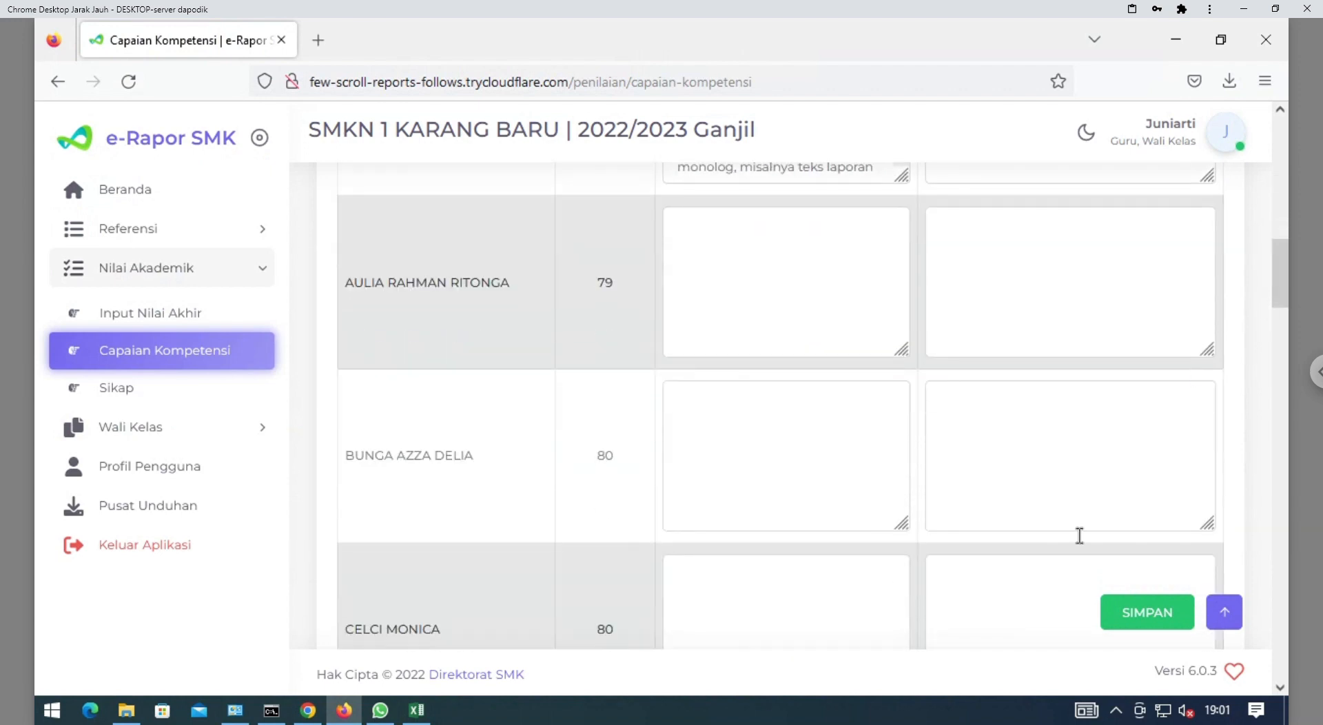
{"action": "left_click", "coordinate": [1136, 626]}
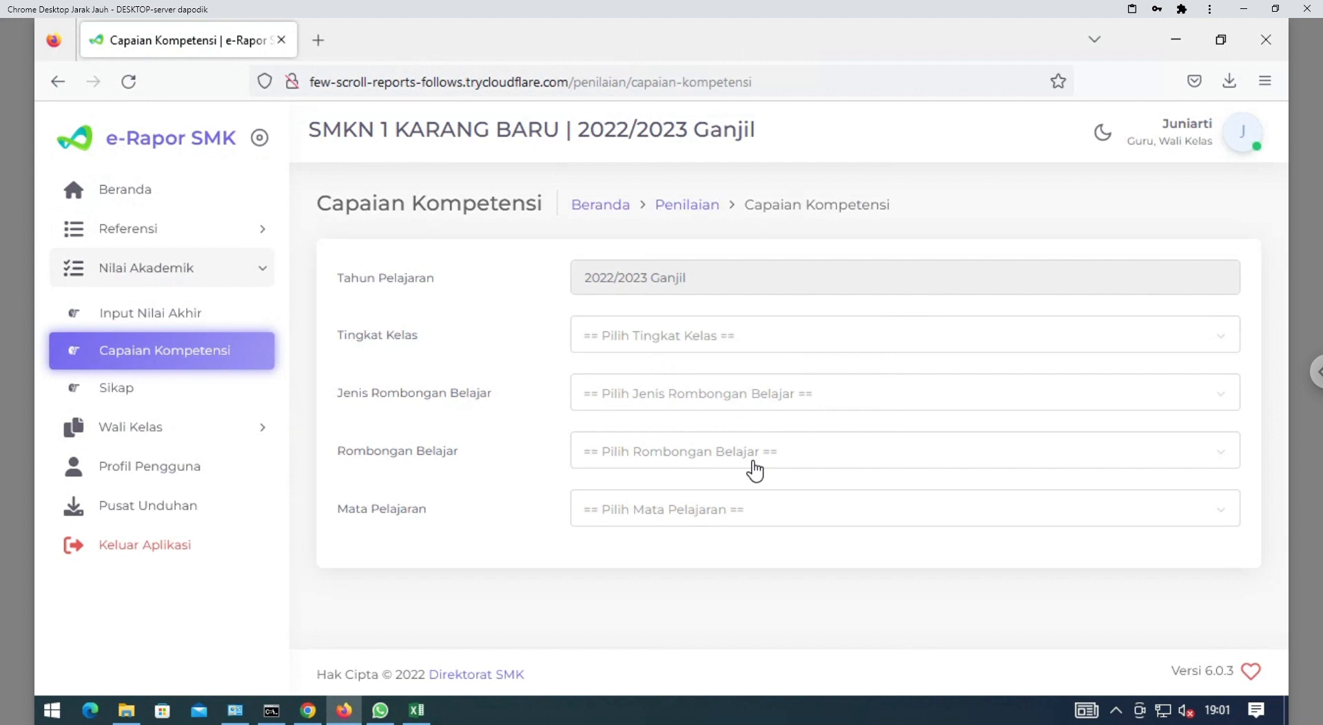
Visit Cetak Rapor under Wali Kelas, then sign out with Keluar Aplikasi
{"action": "left_click", "coordinate": [114, 431]}
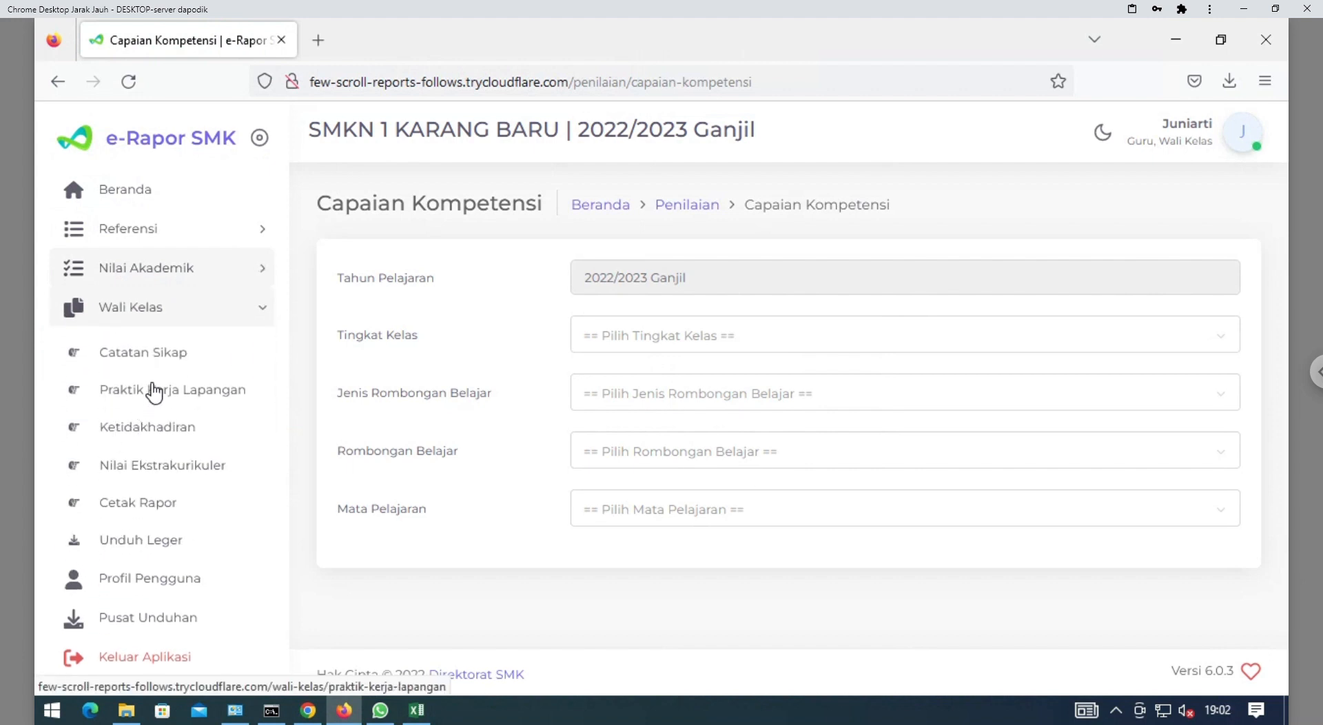
{"action": "left_click", "coordinate": [150, 510]}
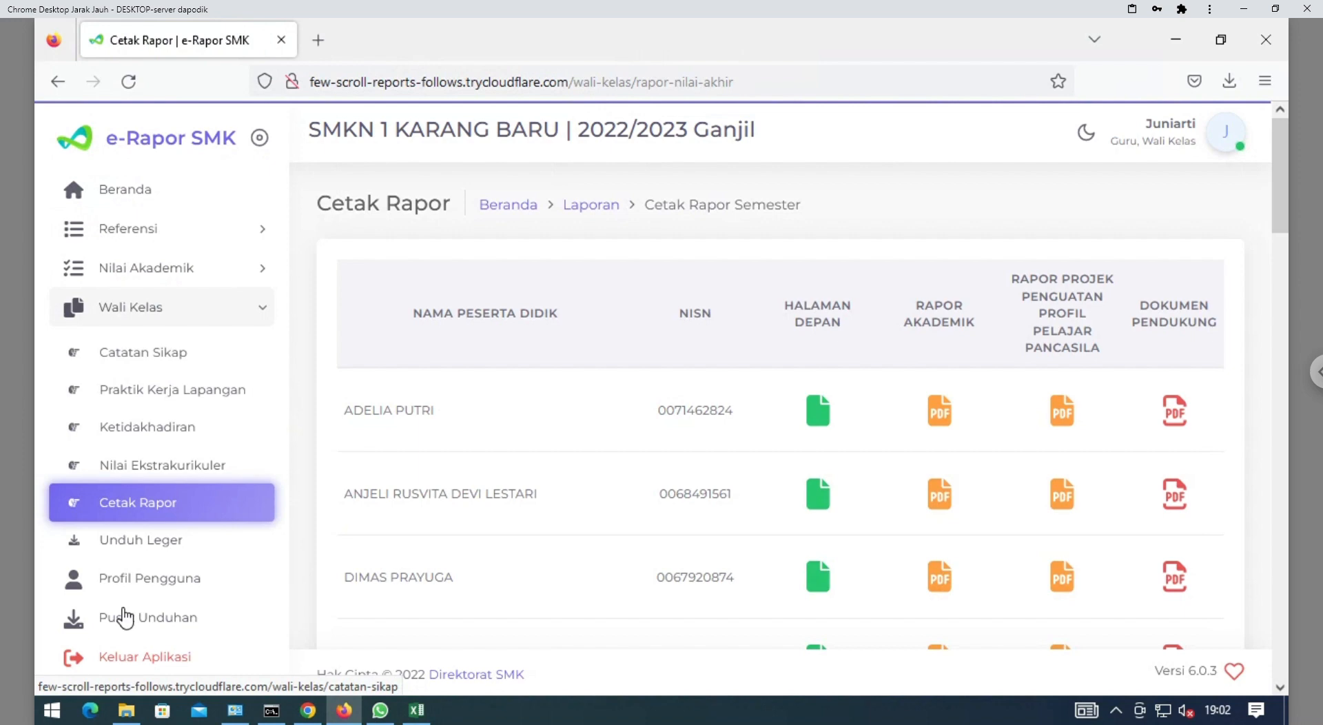
{"action": "left_click", "coordinate": [142, 663]}
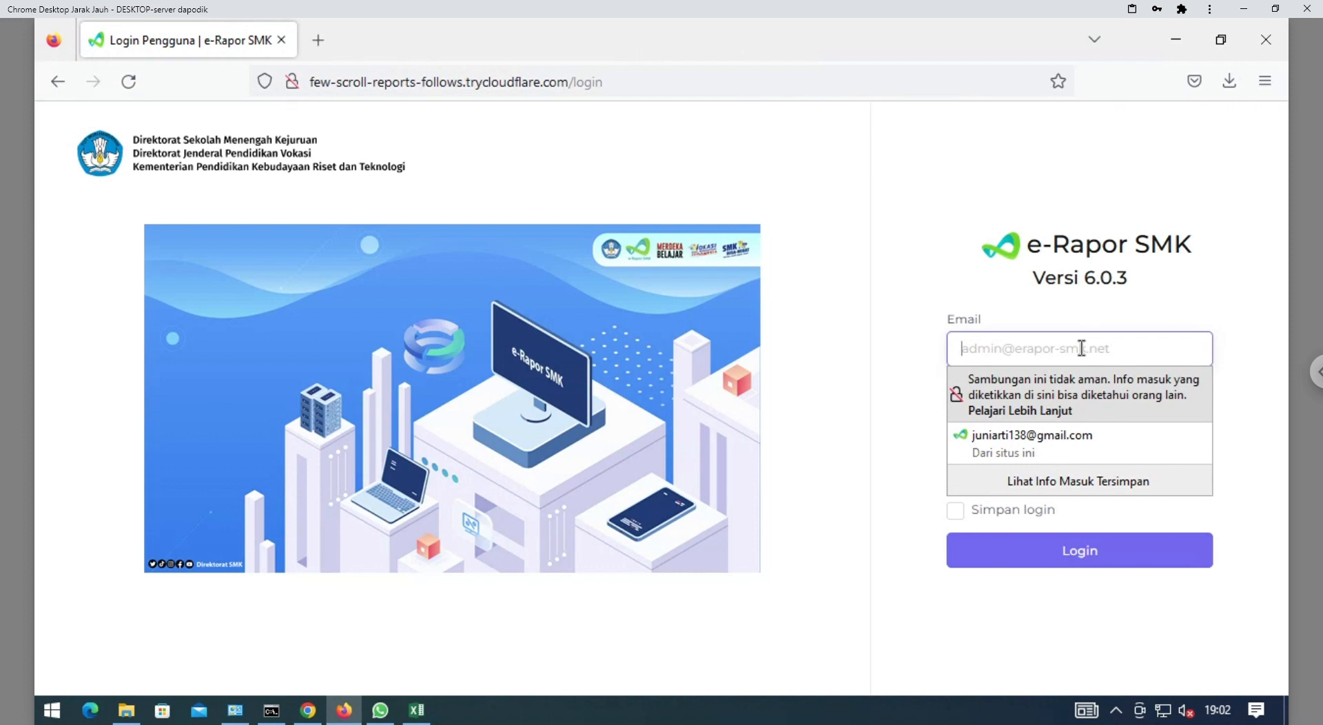
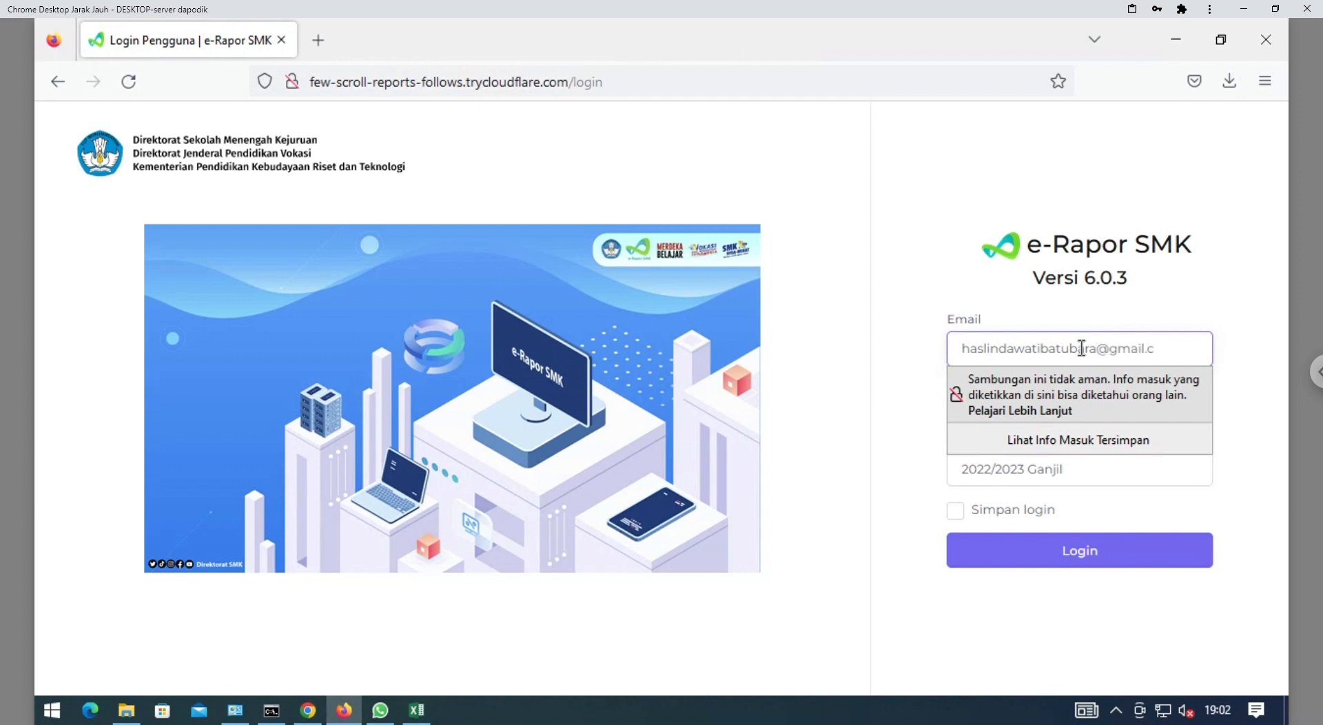
Enter the other teacher's e-mail on the login page, check the Tahun Pelajaran list, then go to the password field
{"action": "left_click", "coordinate": [1172, 476]}
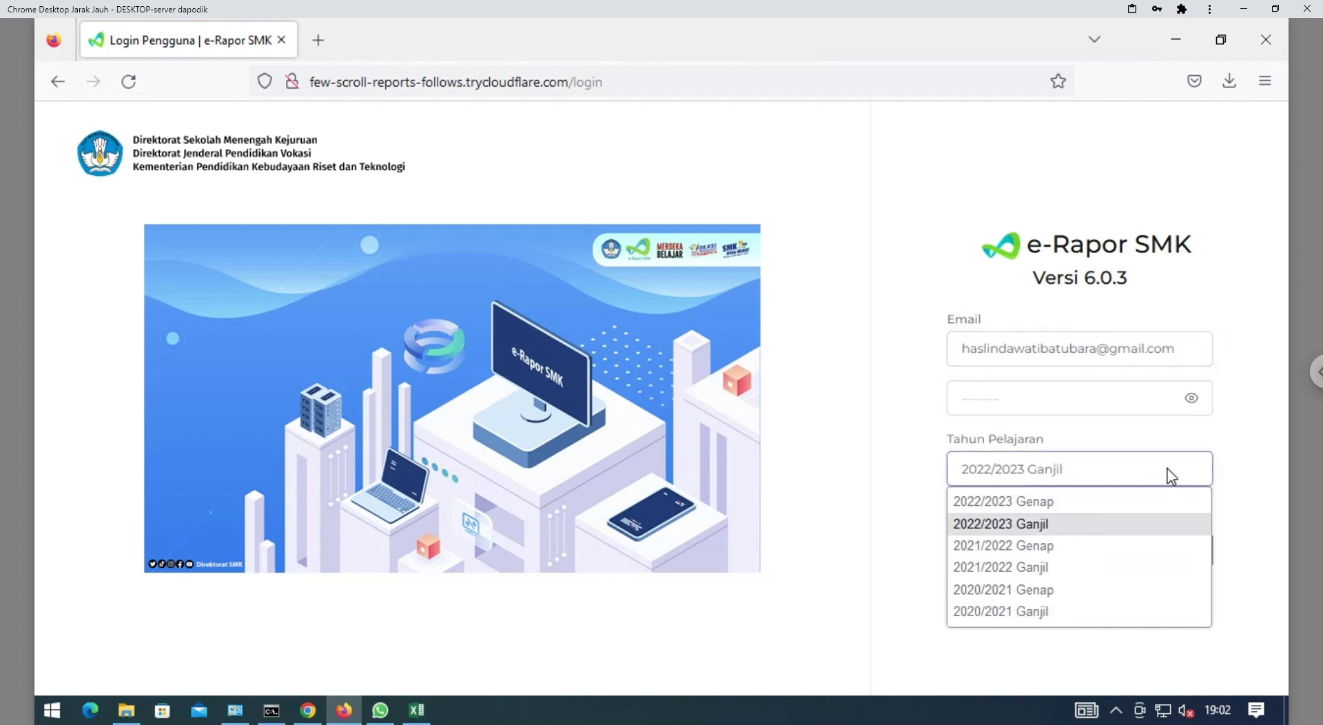
{"action": "left_click", "coordinate": [1134, 404]}
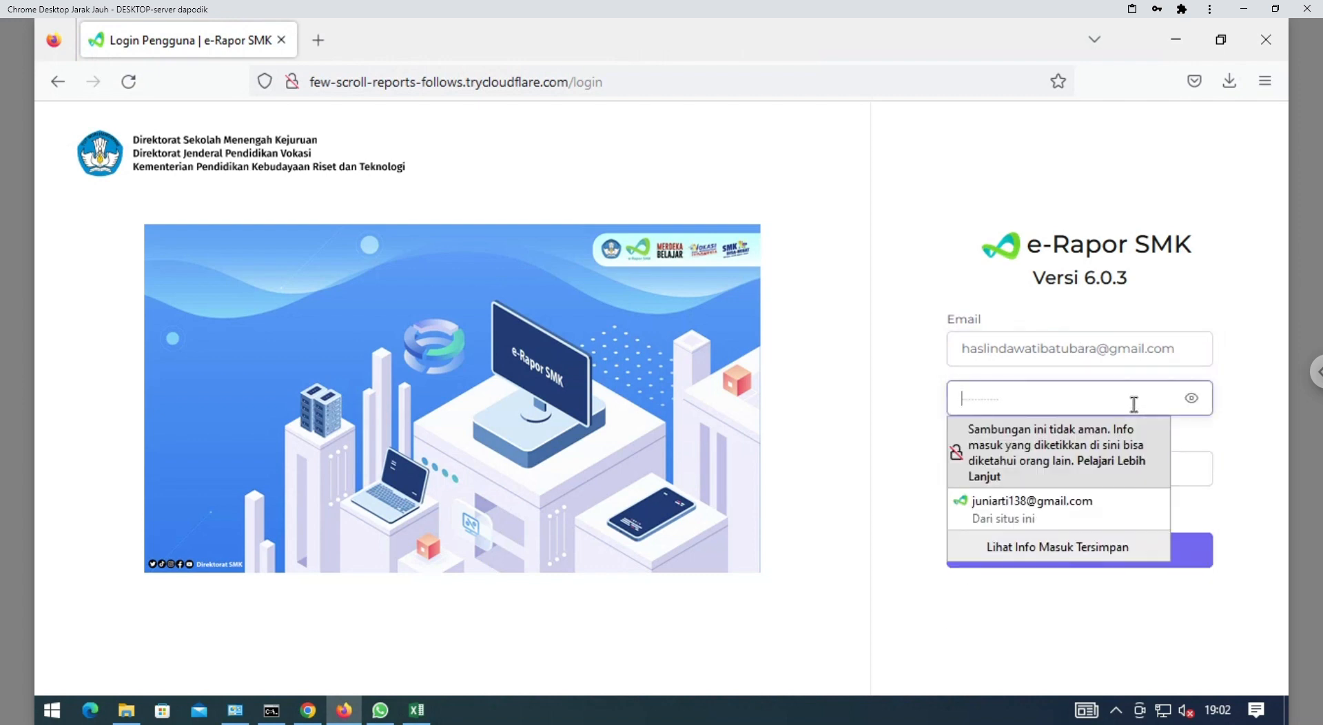
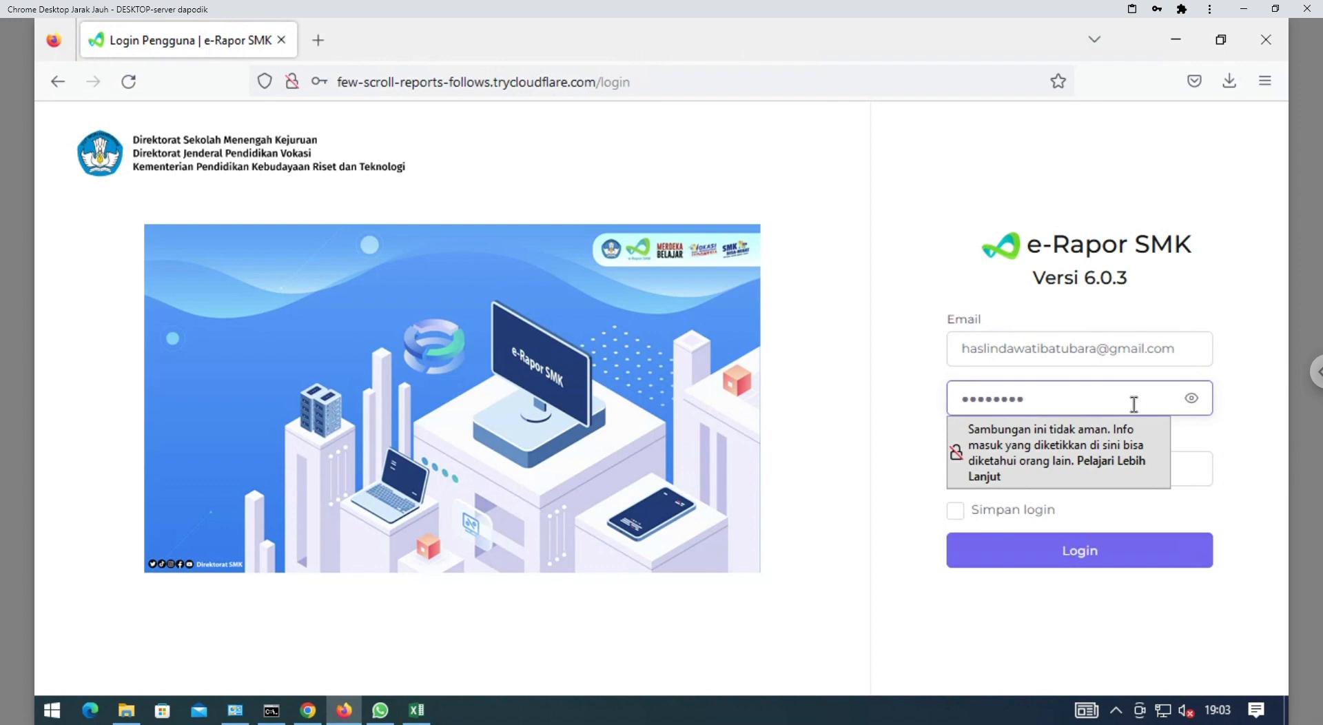
Log in as the X RPL 1 homeroom teacher and save the login in Firefox
{"action": "left_click", "coordinate": [1094, 548]}
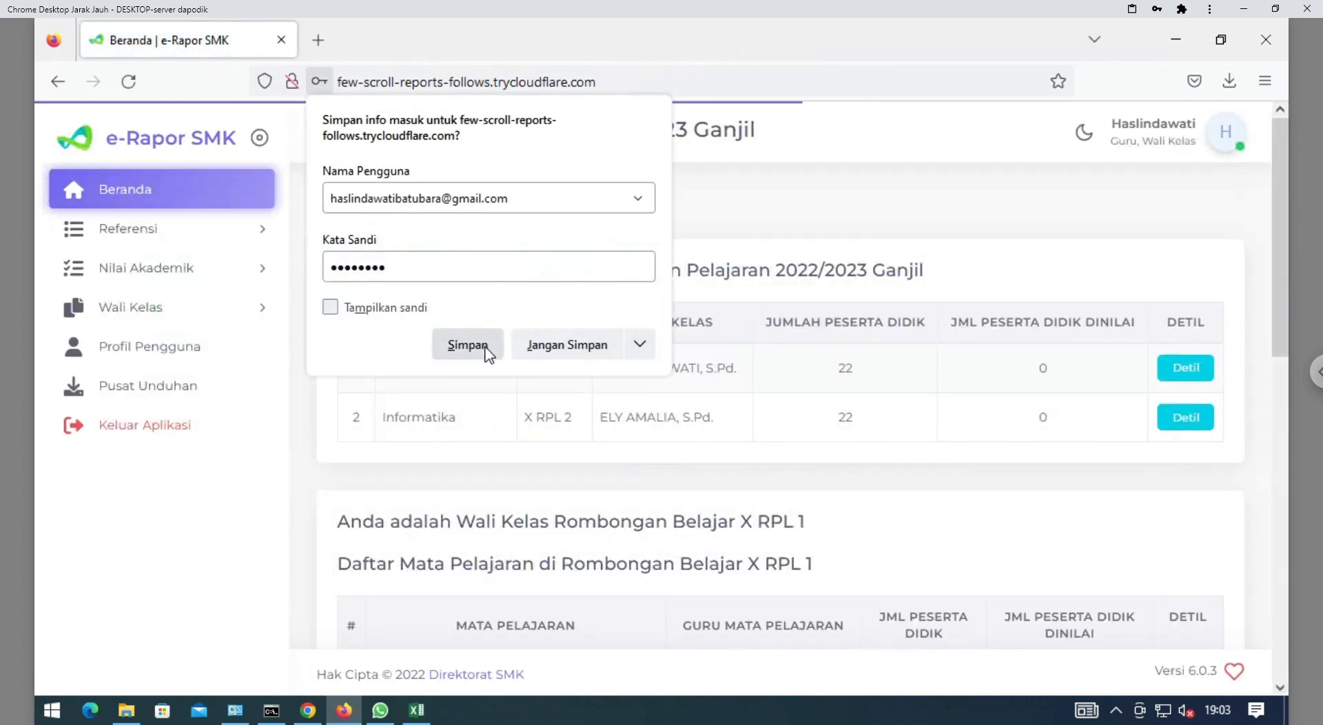
{"action": "left_click", "coordinate": [486, 353]}
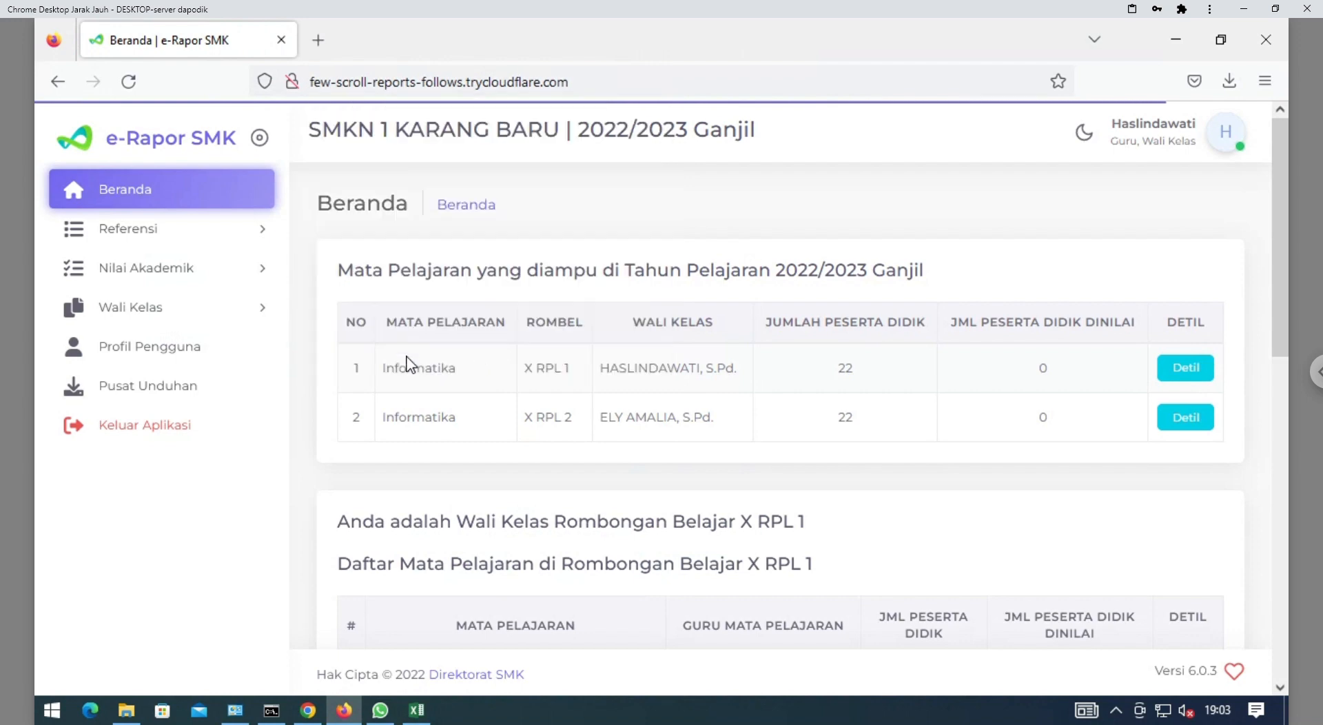
From Wali Kelas > Cetak Rapor, open the first student's Rapor Akademik PDF
{"action": "left_click", "coordinate": [206, 325]}
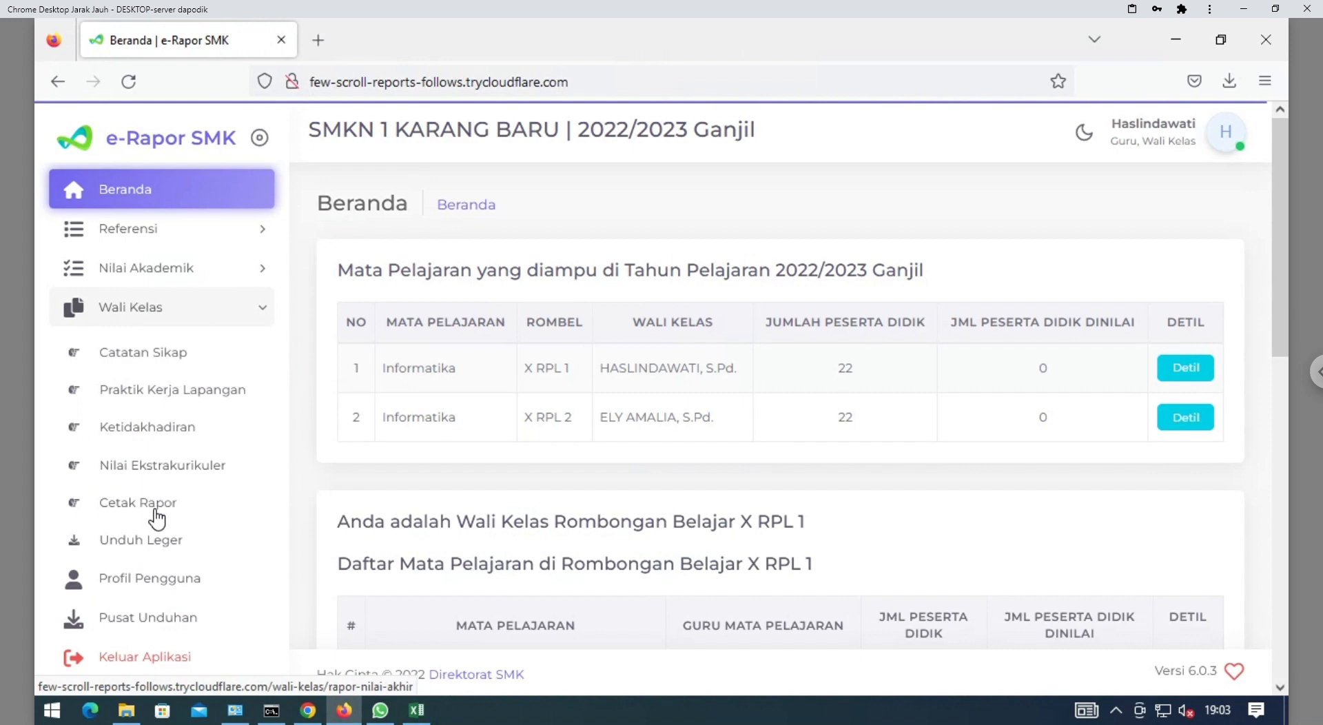
{"action": "left_click", "coordinate": [174, 508]}
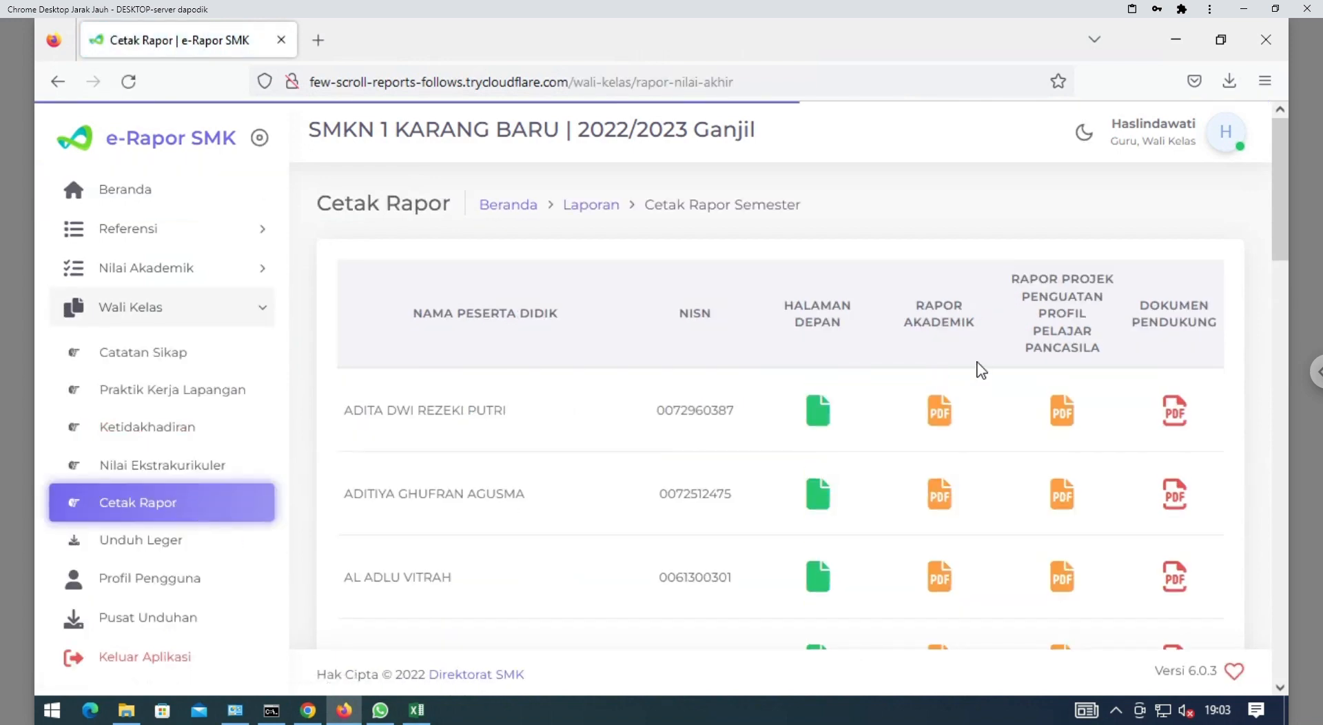
{"action": "left_click_drag", "start_coordinate": [1280, 226], "coordinate": [1280, 266]}
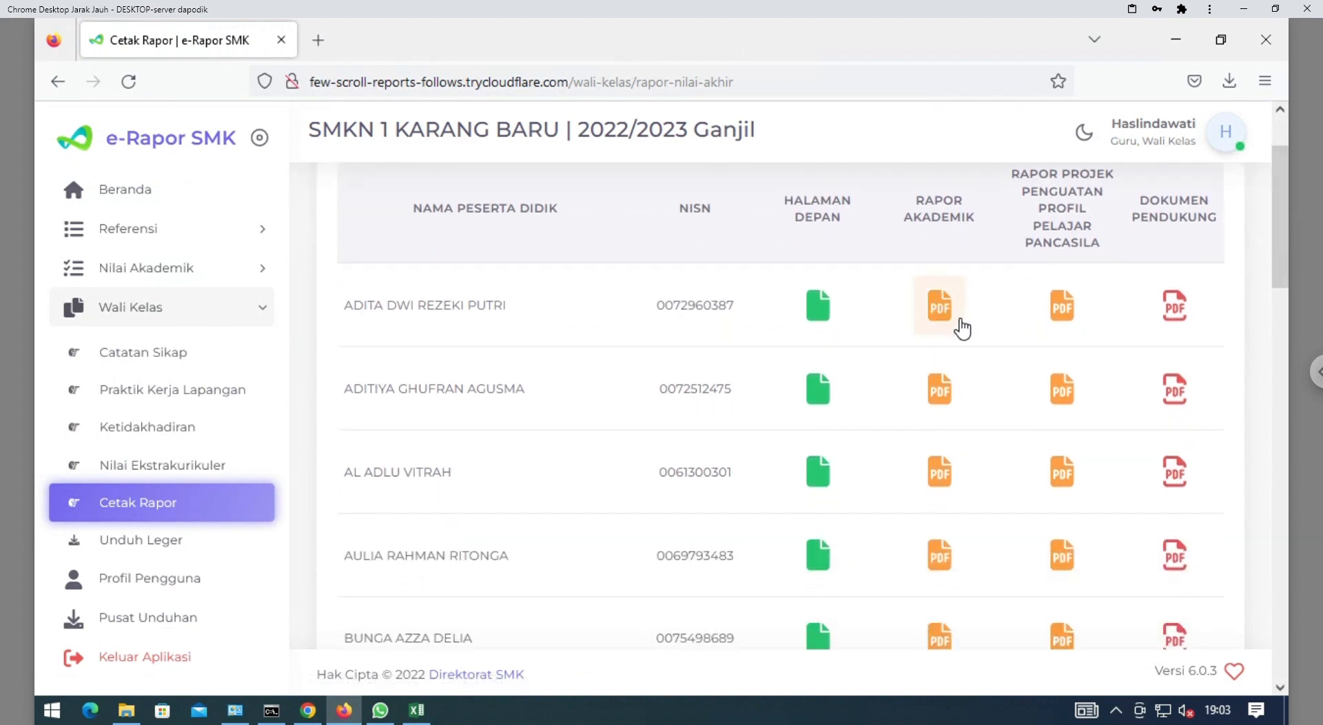
{"action": "left_click", "coordinate": [954, 321]}
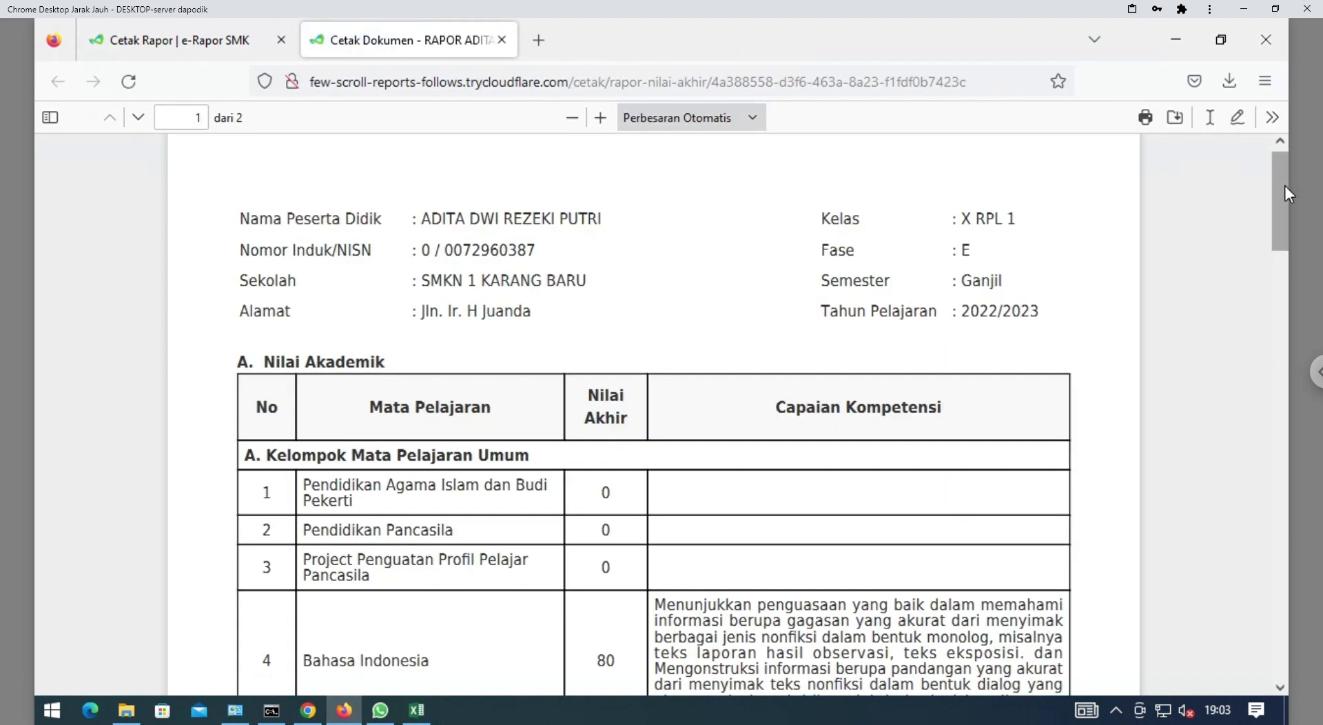
Scroll through both report PDF pages, checking the Bahasa Indonesia final grade of 80
{"action": "left_click_drag", "start_coordinate": [1278, 188], "coordinate": [1281, 237]}
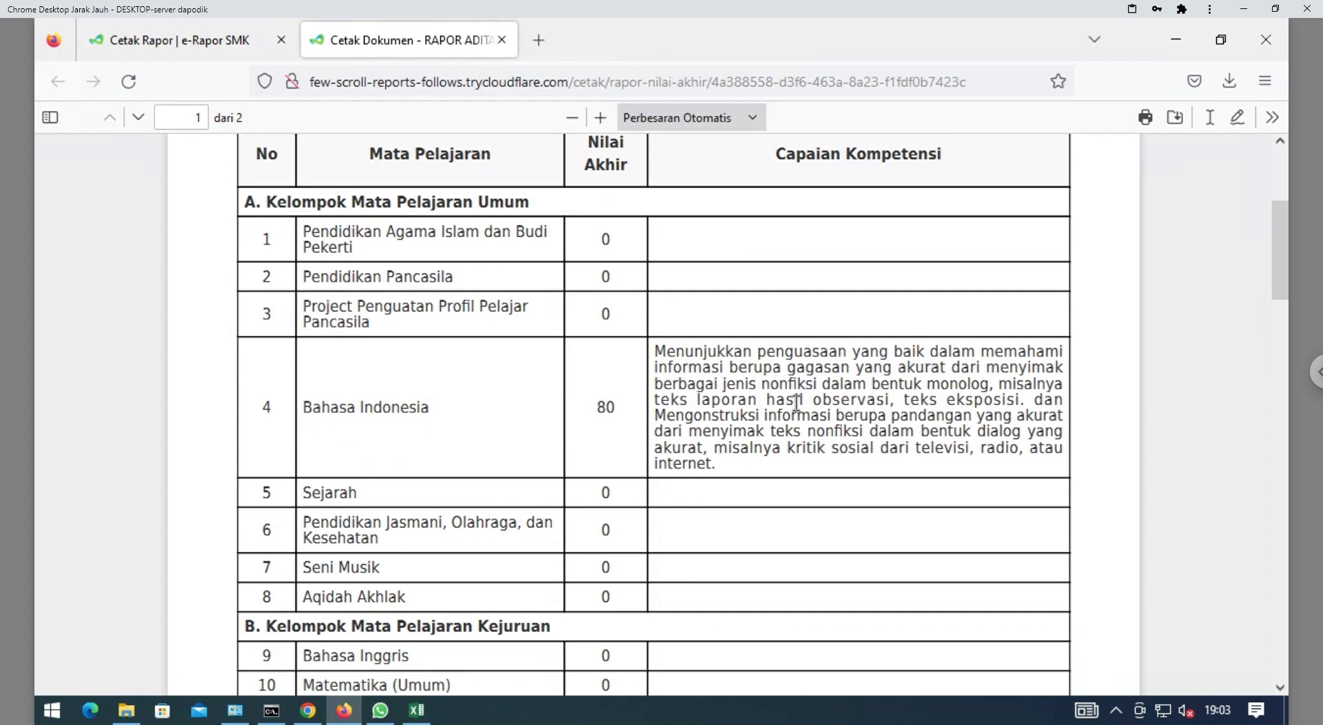
{"action": "scroll", "coordinate": [1280, 257], "scroll_direction": "down", "scroll_amount": 1}
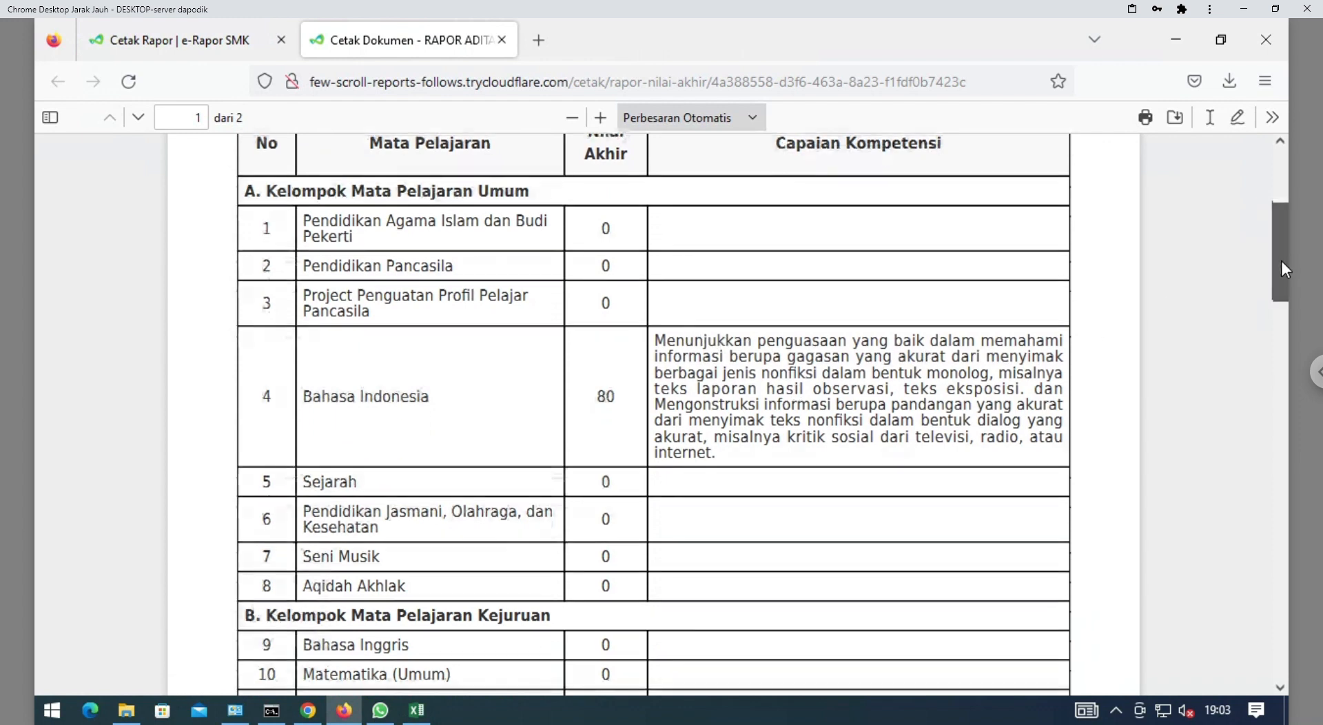
{"action": "scroll", "coordinate": [1280, 245], "scroll_direction": "up", "scroll_amount": 2}
{"action": "scroll", "coordinate": [1280, 228], "scroll_direction": "up", "scroll_amount": 1}
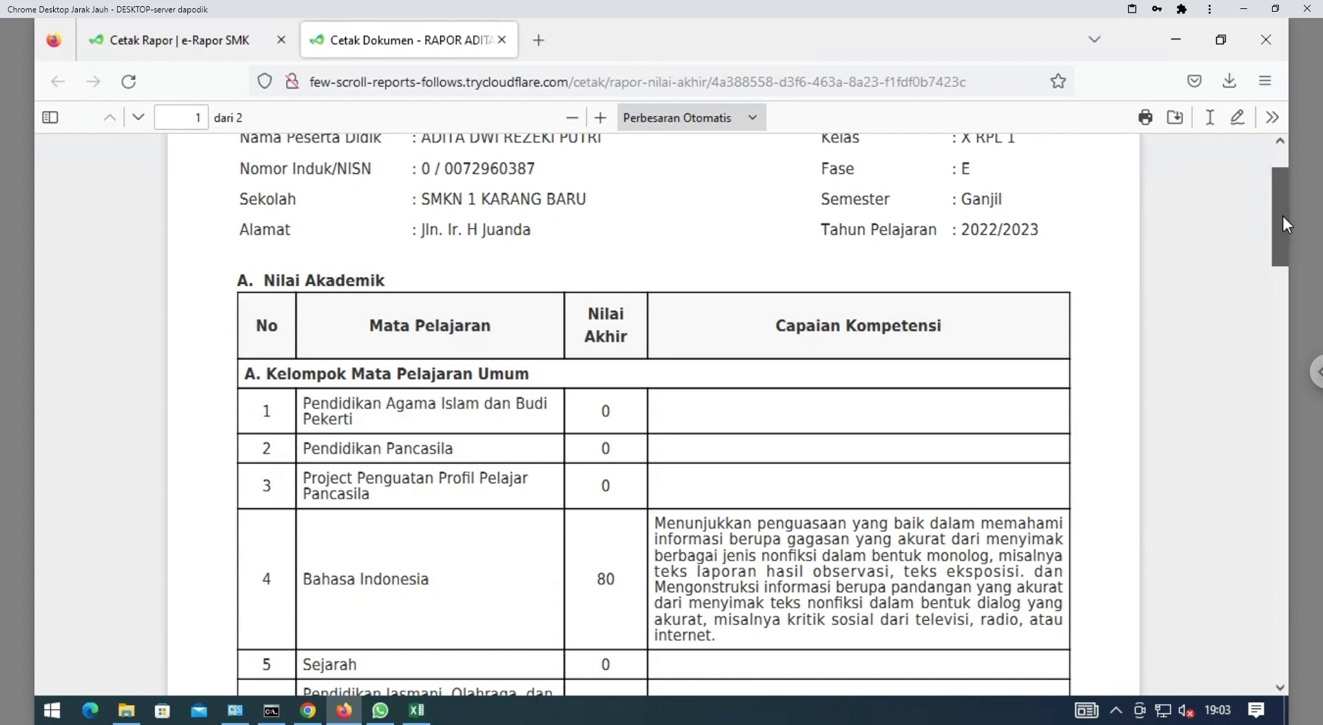
{"action": "scroll", "coordinate": [1283, 216], "scroll_direction": "up", "scroll_amount": 1}
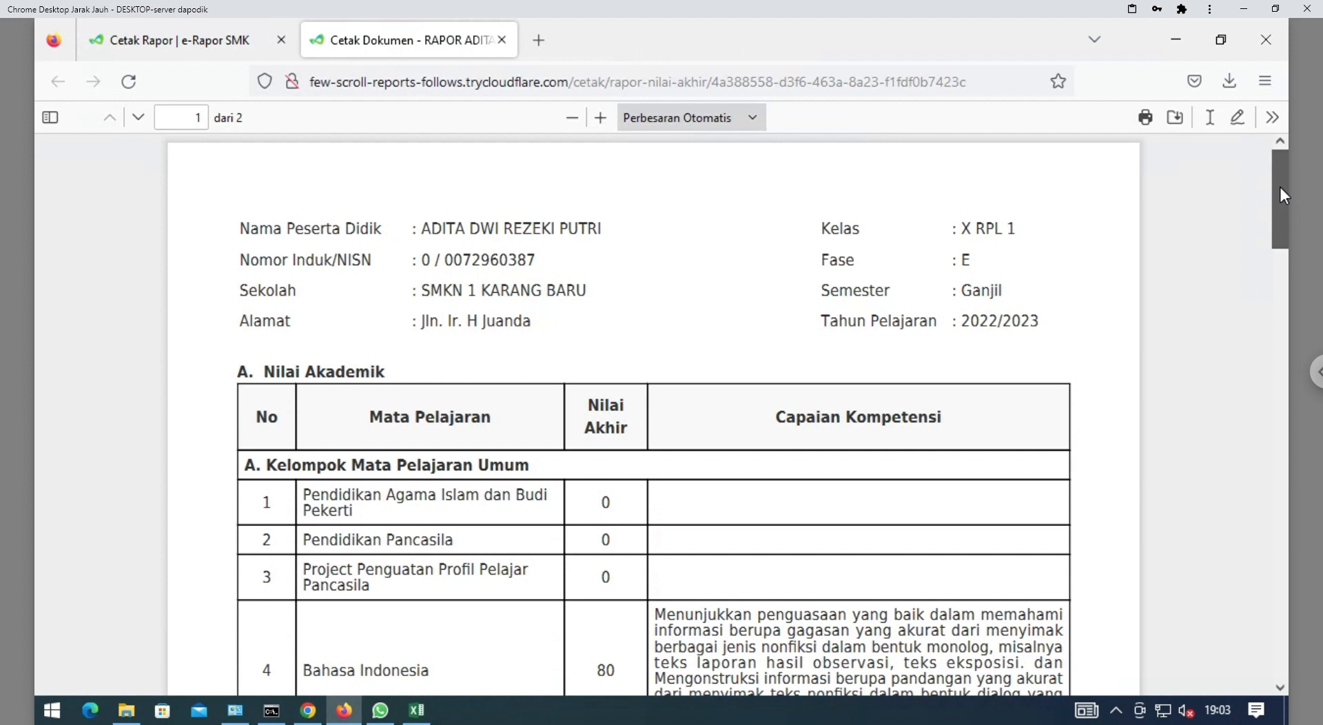
{"action": "mouse_move", "coordinate": [1276, 199]}
{"action": "left_mouse_down"}
{"action": "mouse_move", "coordinate": [1279, 564]}
{"action": "mouse_move", "coordinate": [1288, 512]}
{"action": "mouse_move", "coordinate": [1284, 553]}
{"action": "left_mouse_up"}
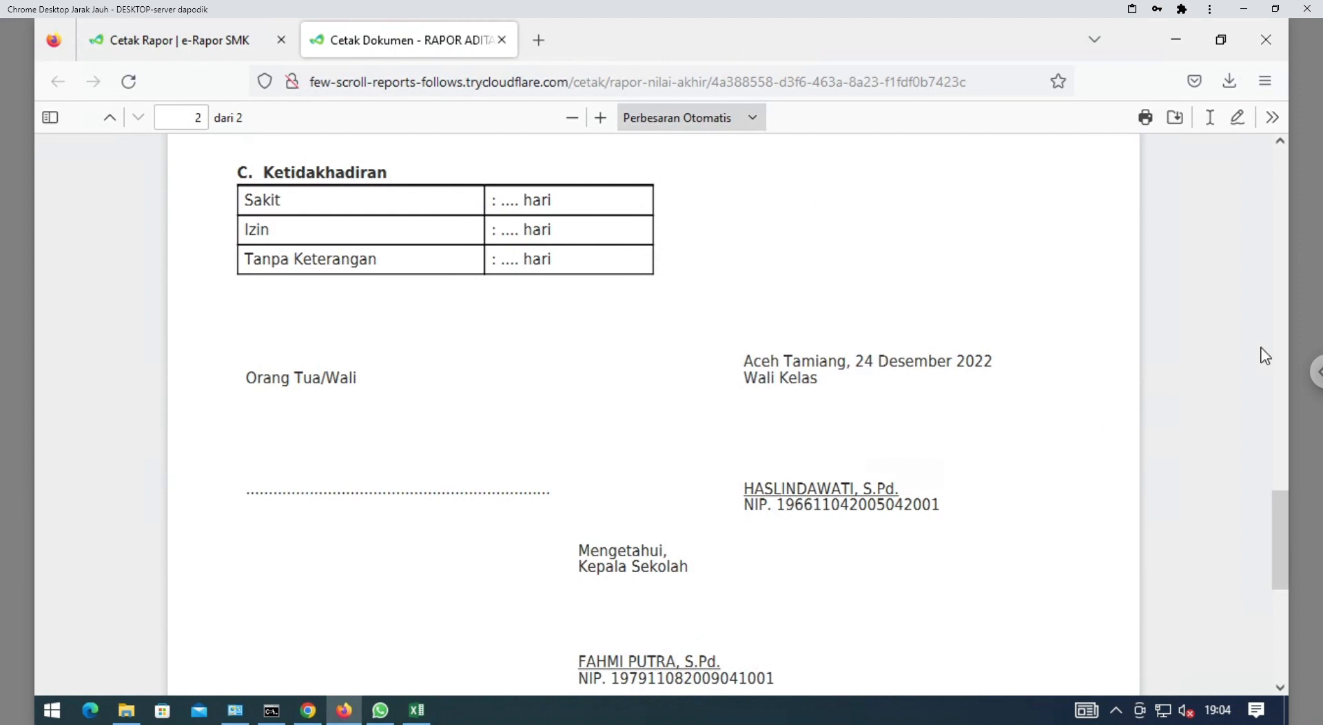
{"action": "mouse_move", "coordinate": [1279, 540]}
{"action": "left_mouse_down"}
{"action": "mouse_move", "coordinate": [1287, 339]}
{"action": "mouse_move", "coordinate": [1269, 135]}
{"action": "left_mouse_up"}
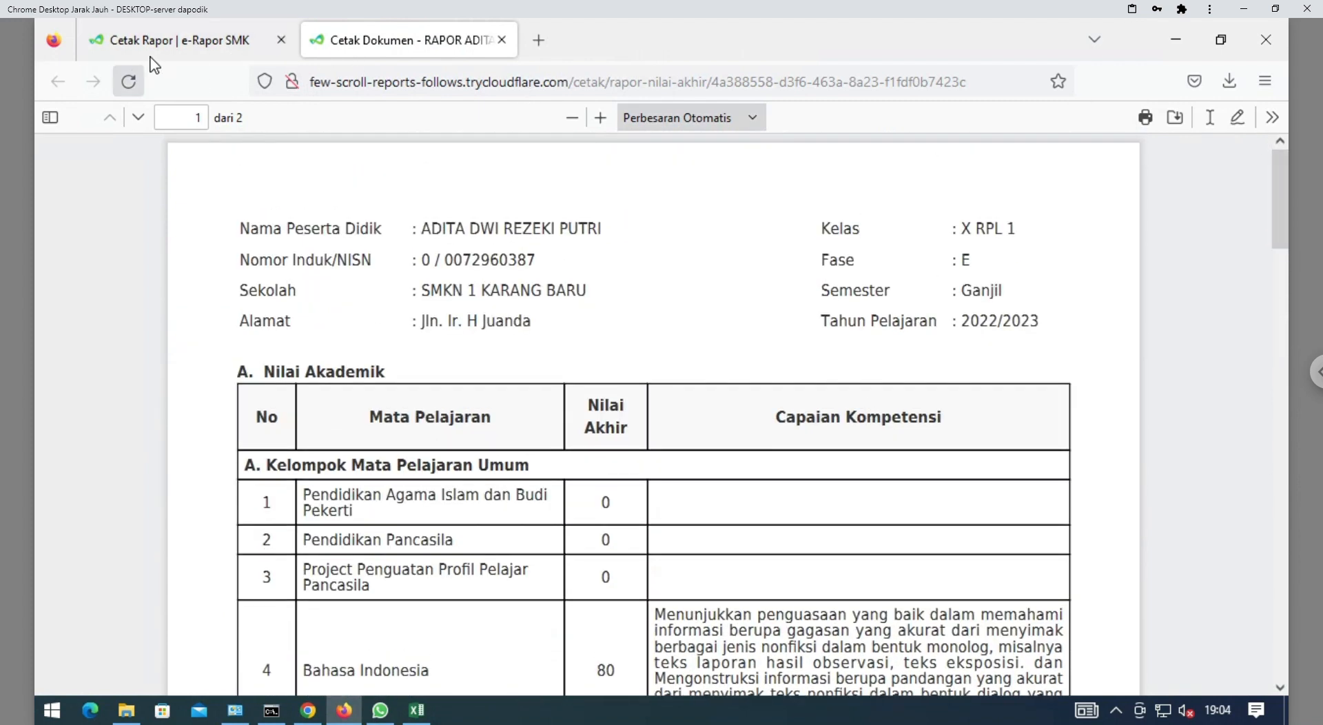
Sign out and log back in with the second teacher's saved account
{"action": "left_click", "coordinate": [248, 48]}
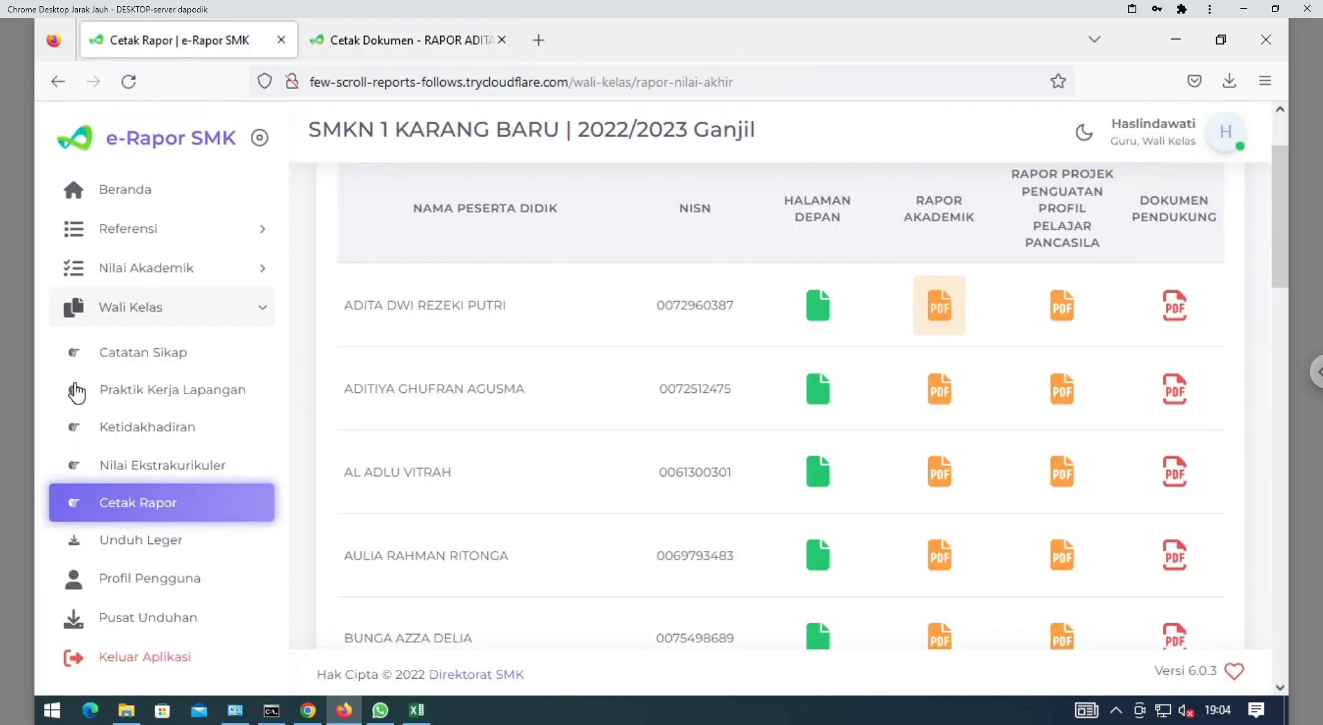
{"action": "left_click", "coordinate": [142, 658]}
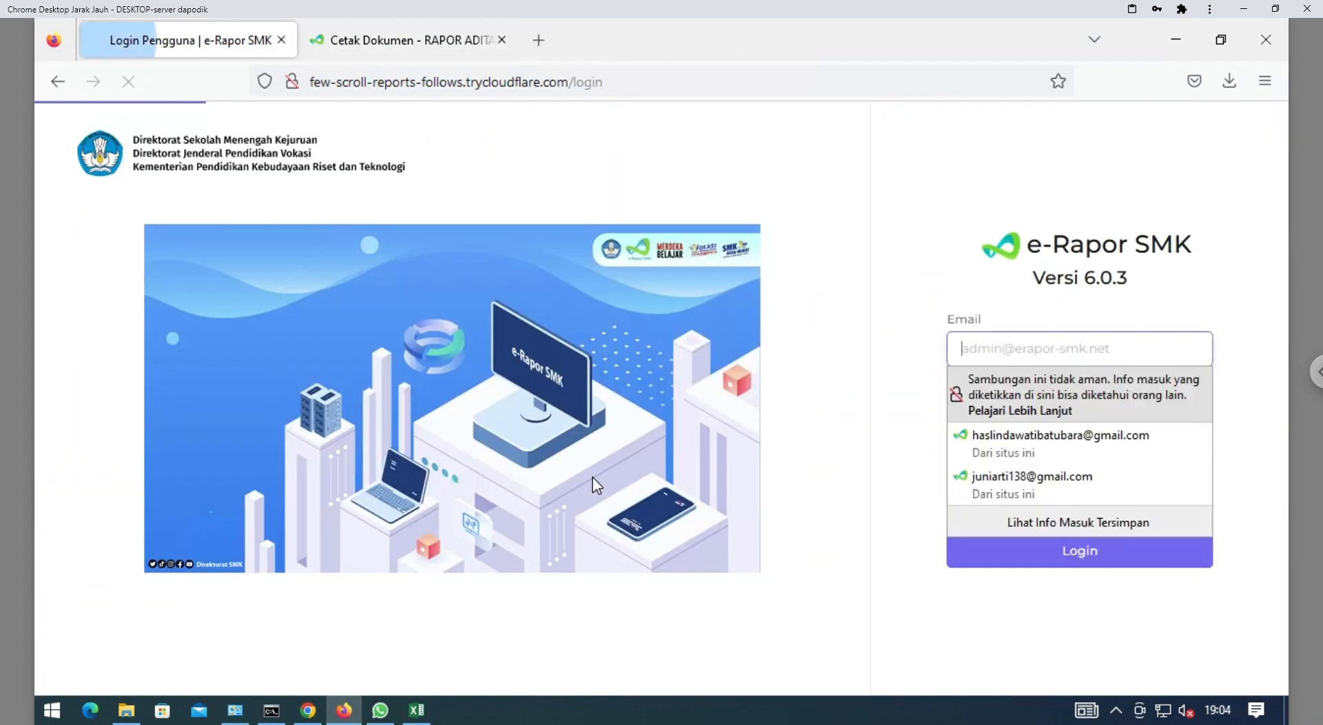
{"action": "left_click", "coordinate": [1023, 485]}
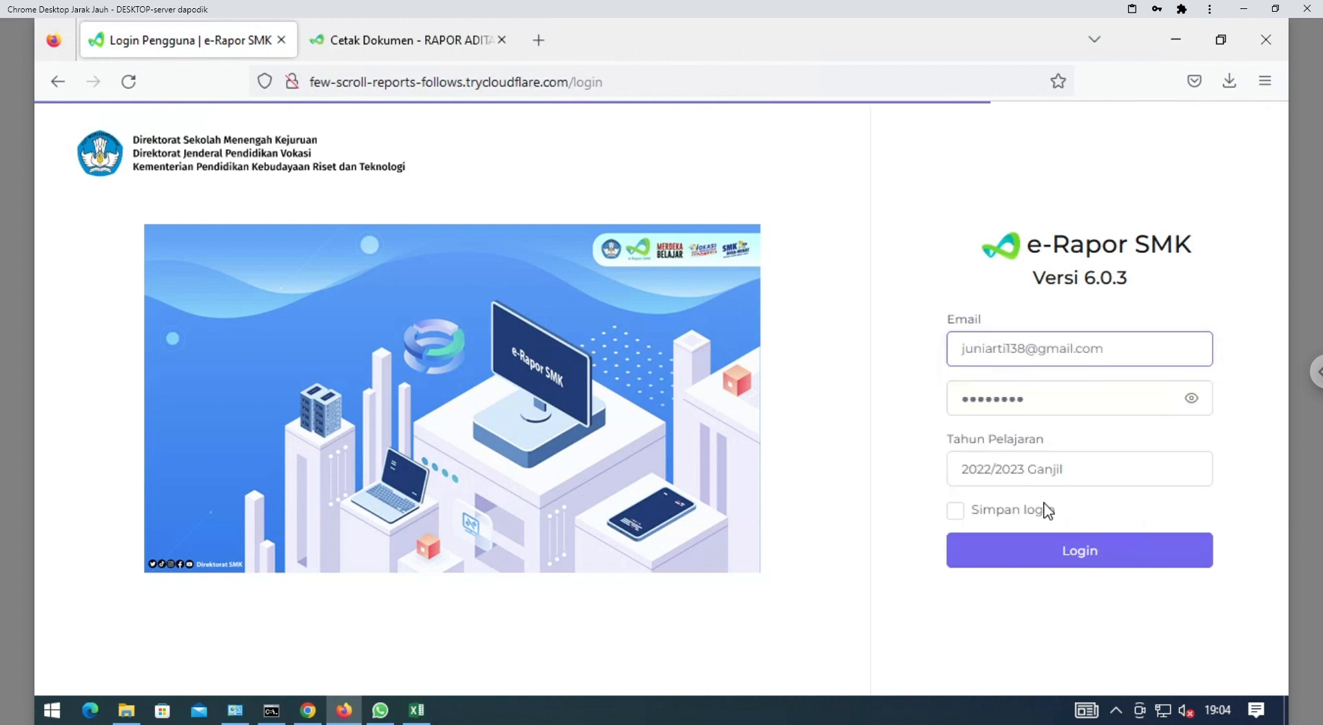
{"action": "left_click", "coordinate": [1030, 559]}
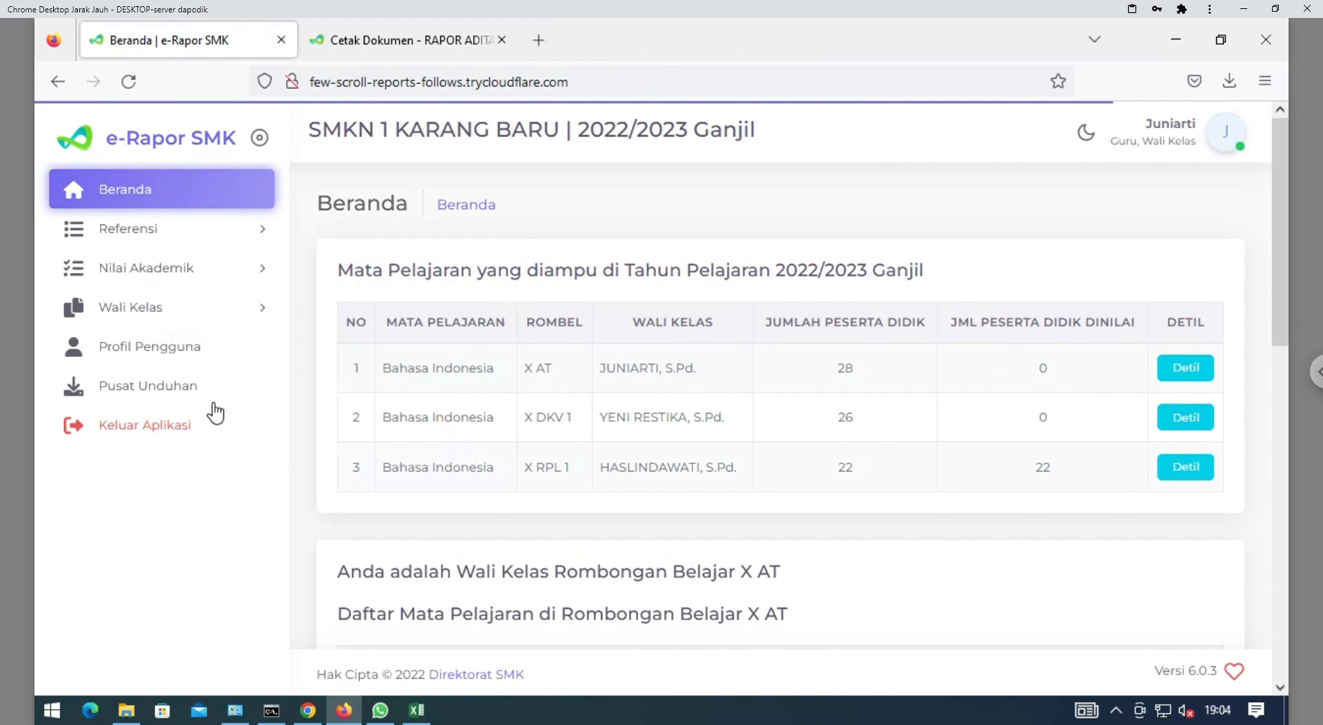
Go to the Nilai Akademik > Input Nilai Akhir page
{"action": "left_click", "coordinate": [153, 234]}
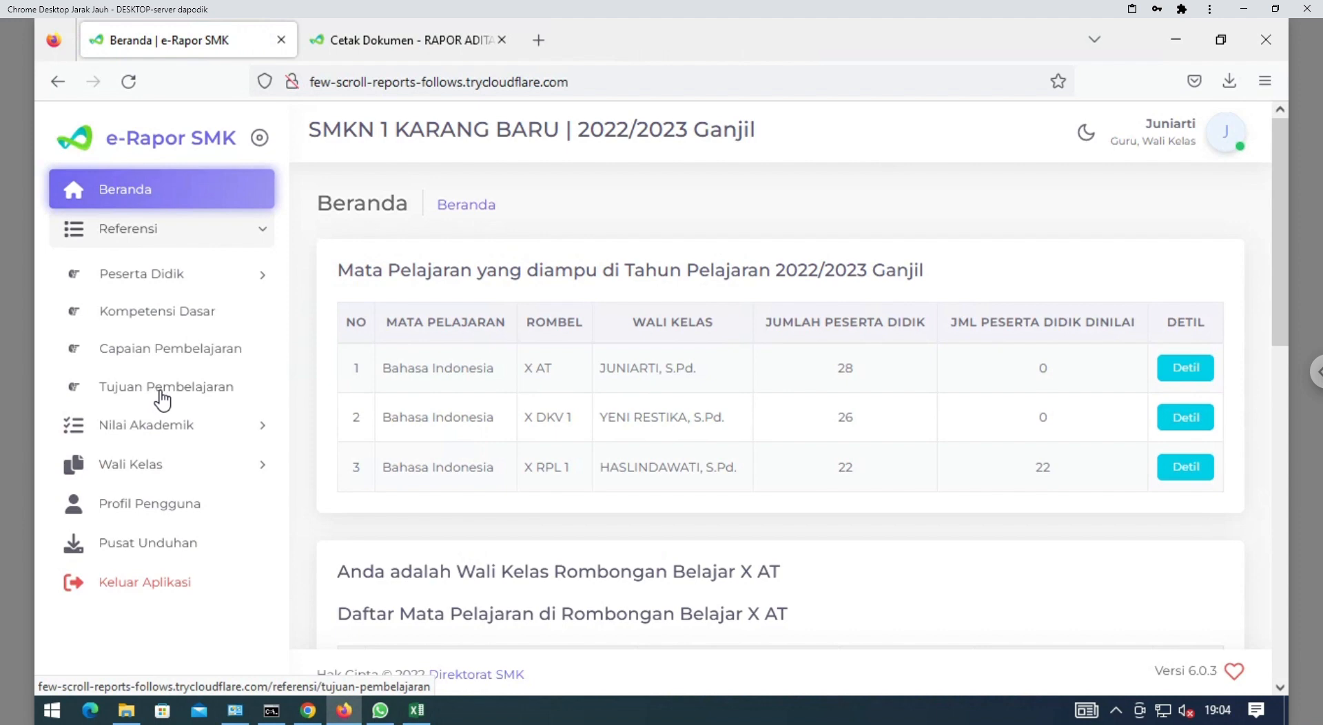
{"action": "left_click", "coordinate": [164, 427]}
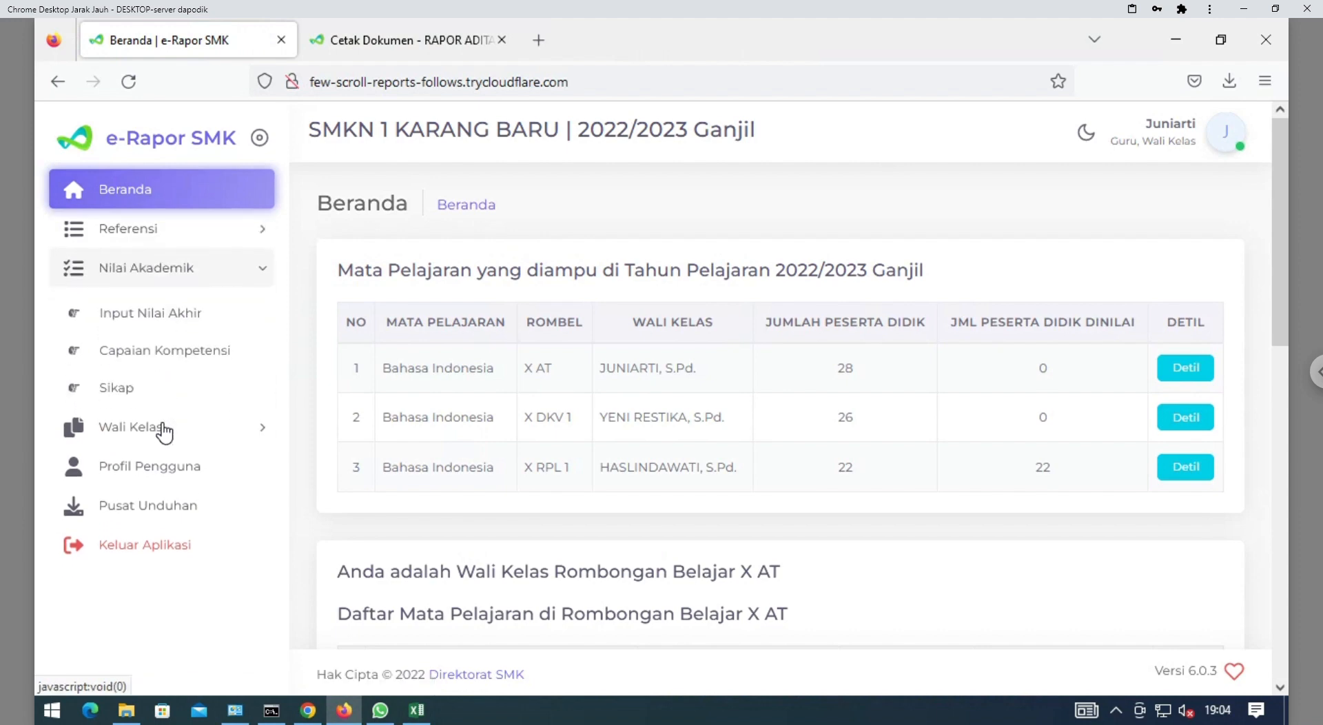
{"action": "left_click", "coordinate": [182, 324]}
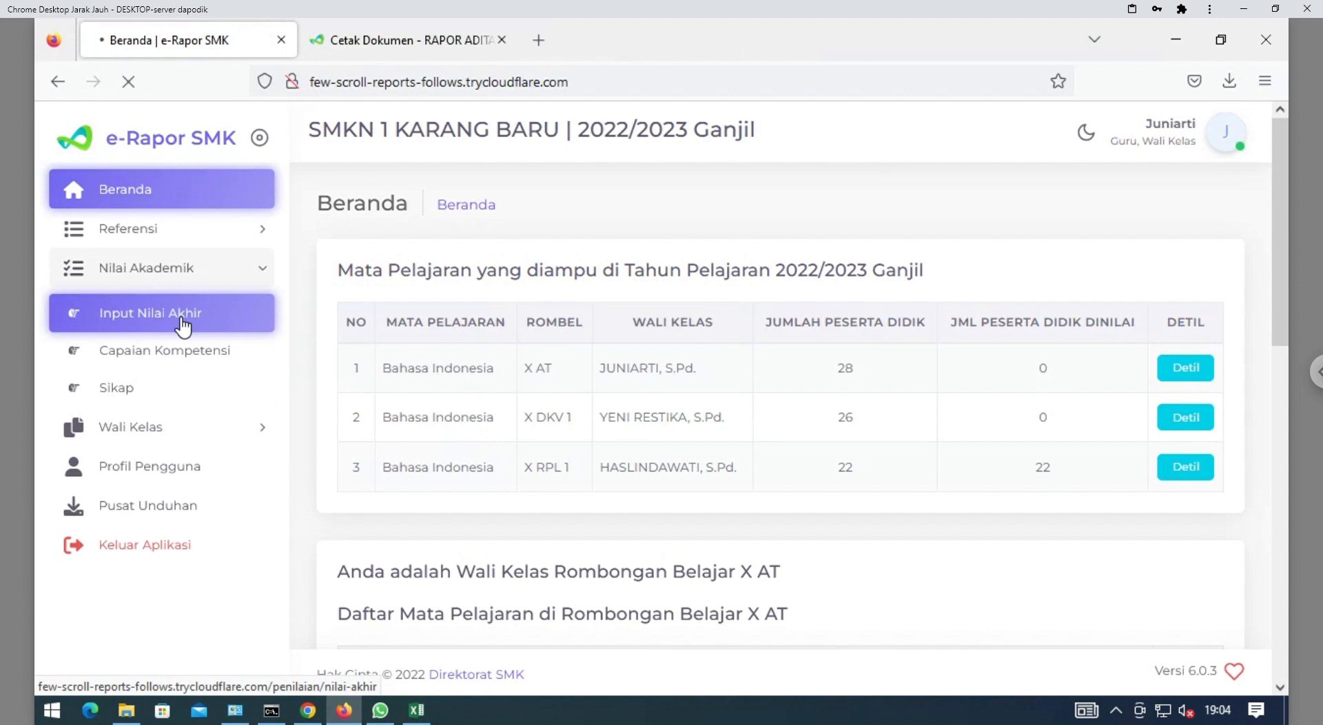
Select Kelas 10, Reguler, X DKV 1 and Bahasa Indonesia to load the grade table
{"action": "left_click", "coordinate": [679, 345]}
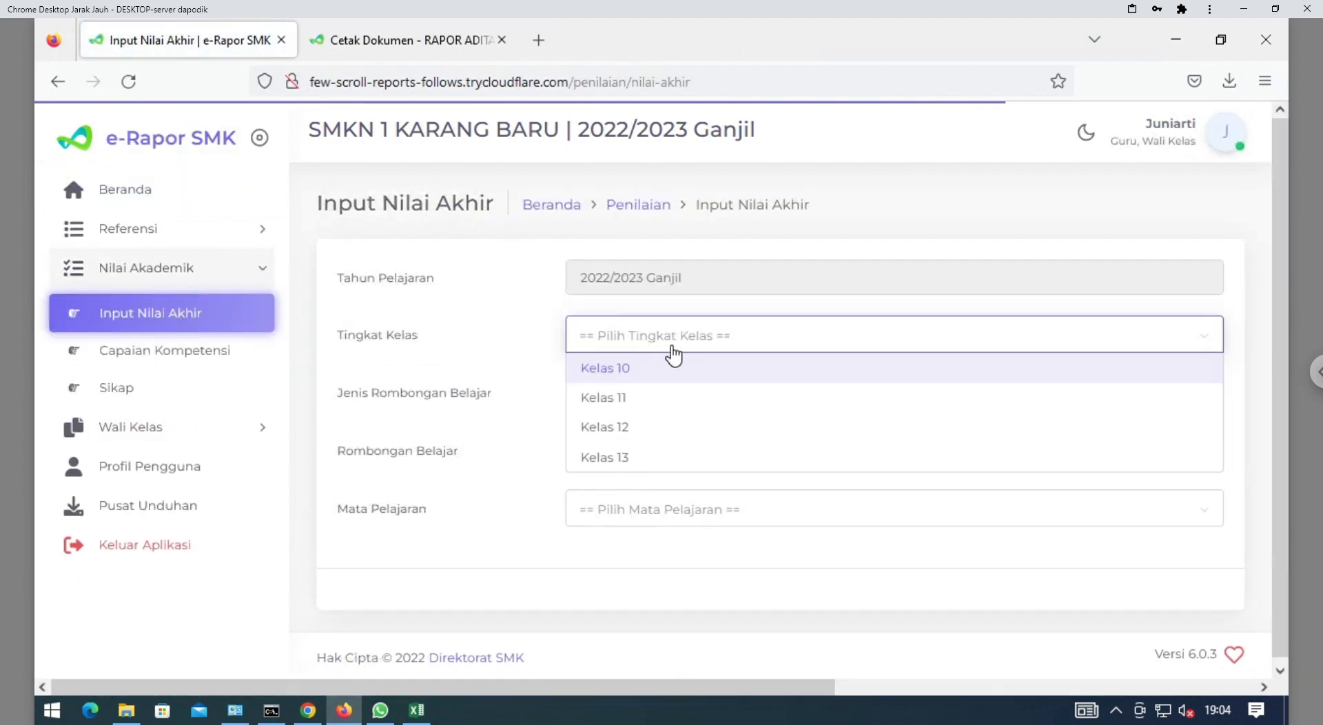
{"action": "left_click", "coordinate": [663, 372]}
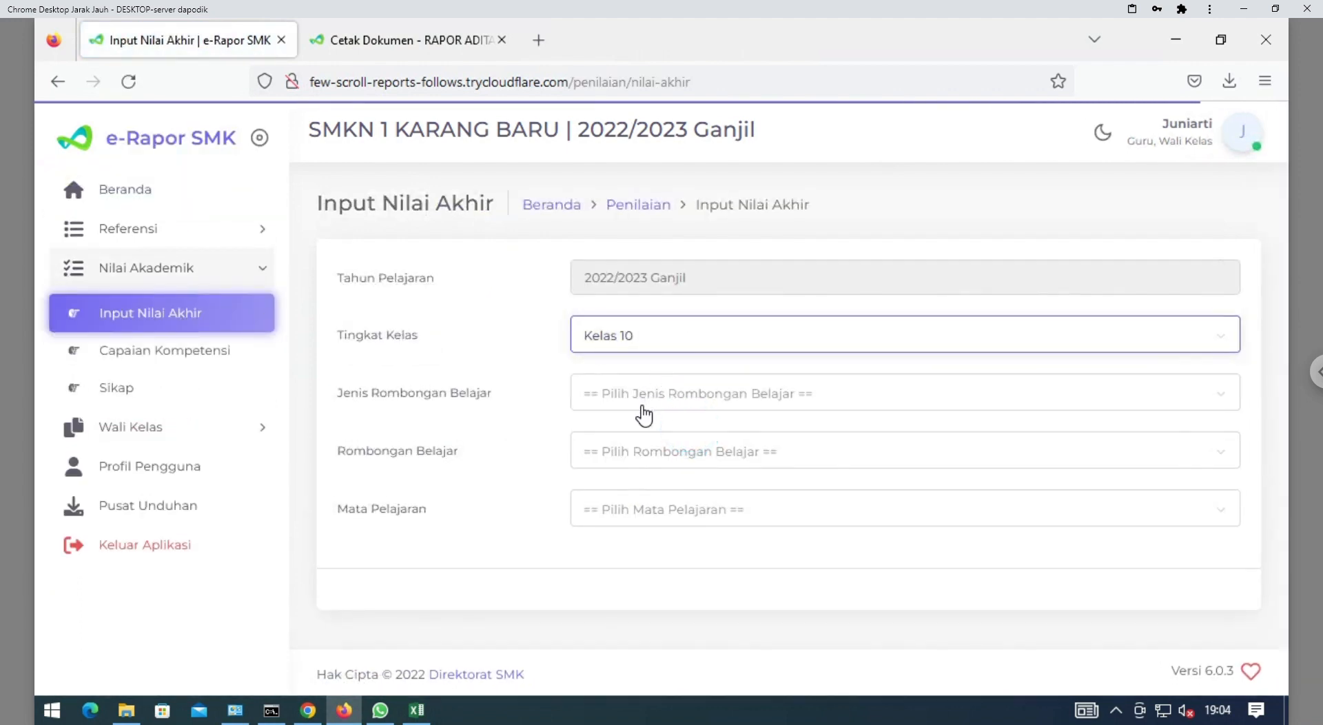
{"action": "left_click", "coordinate": [646, 403]}
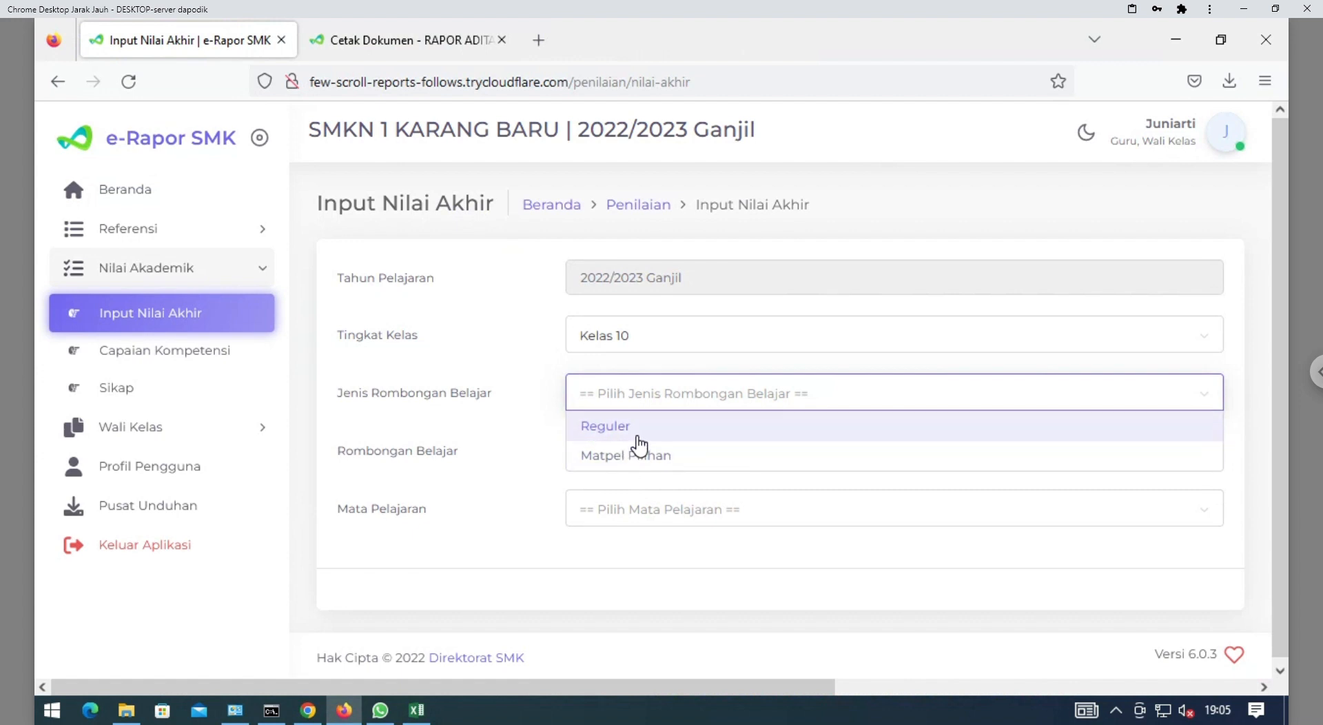
{"action": "left_click", "coordinate": [621, 426]}
{"action": "left_click", "coordinate": [686, 455]}
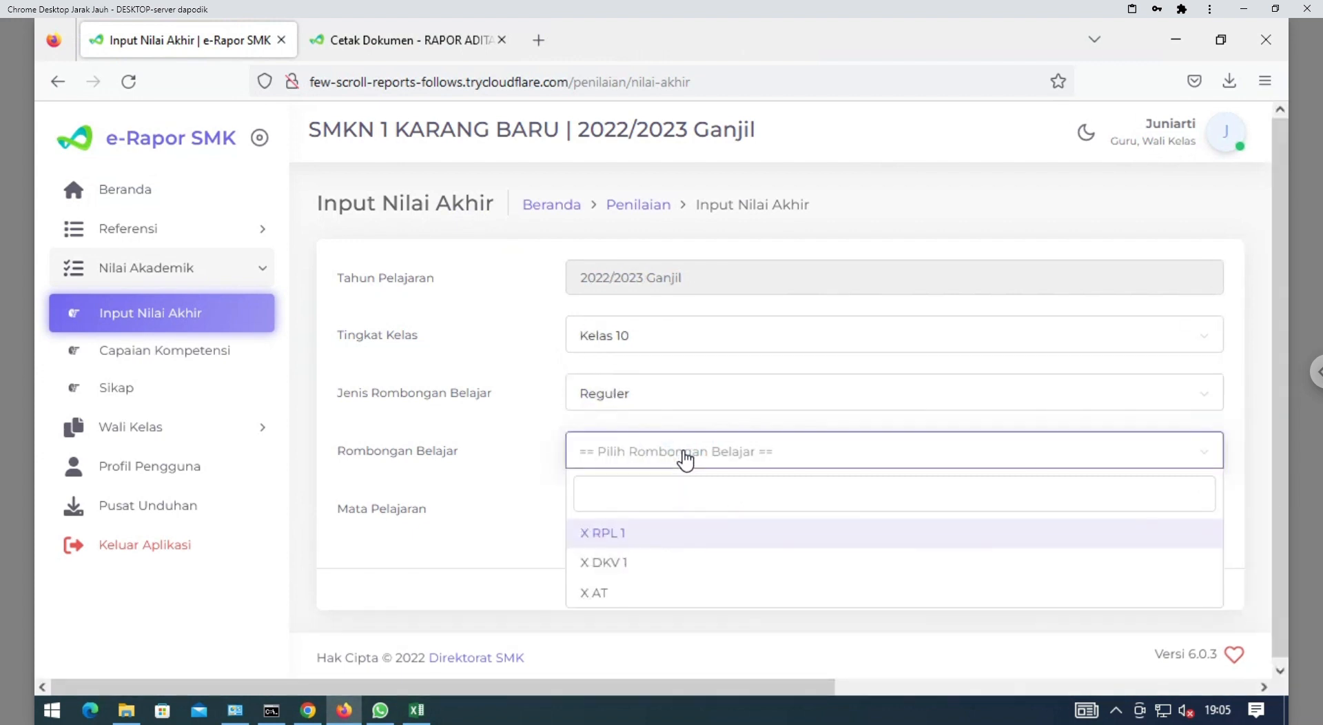
{"action": "left_click", "coordinate": [623, 573]}
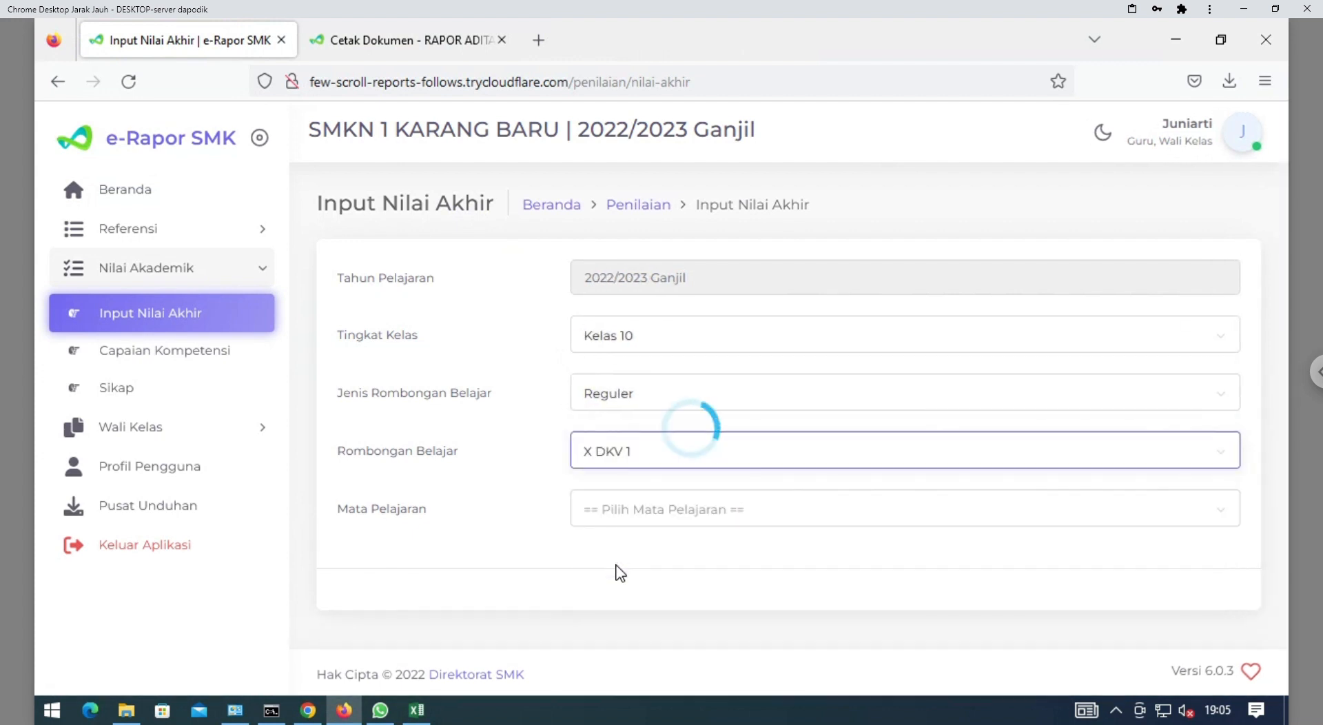
{"action": "left_click", "coordinate": [690, 521]}
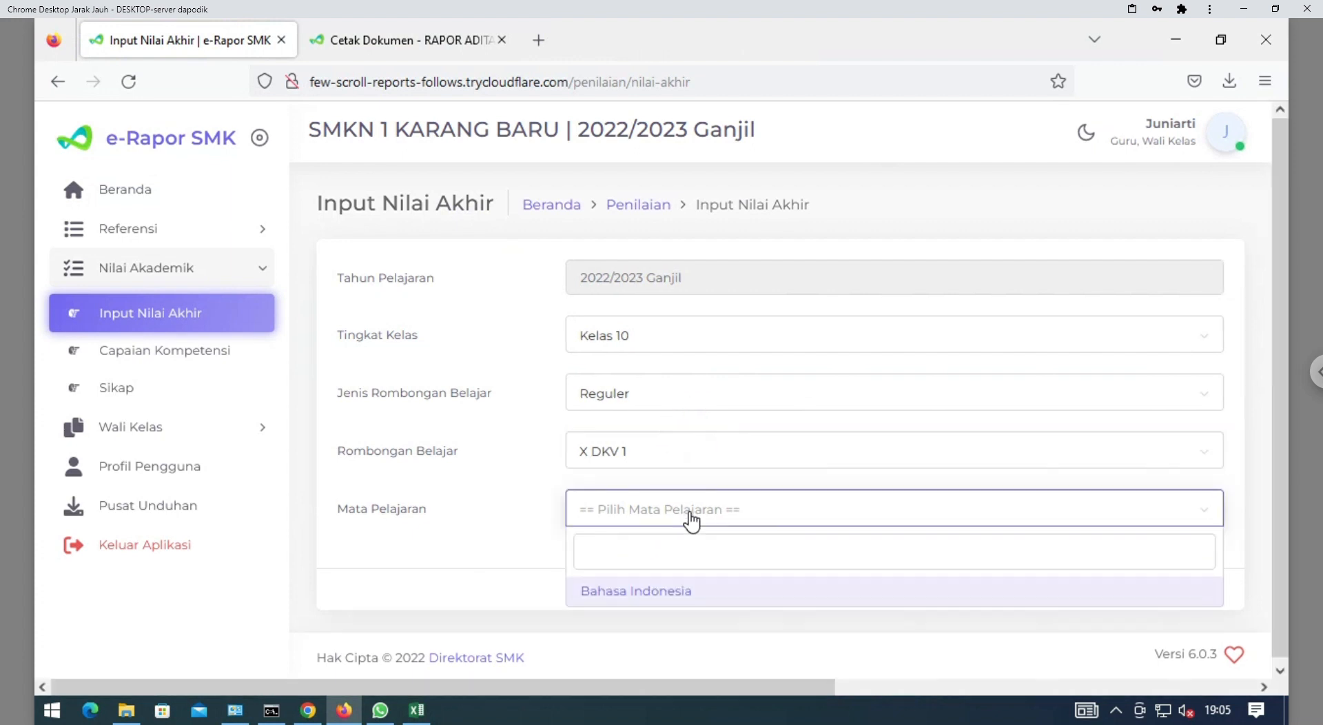
{"action": "left_click", "coordinate": [643, 592]}
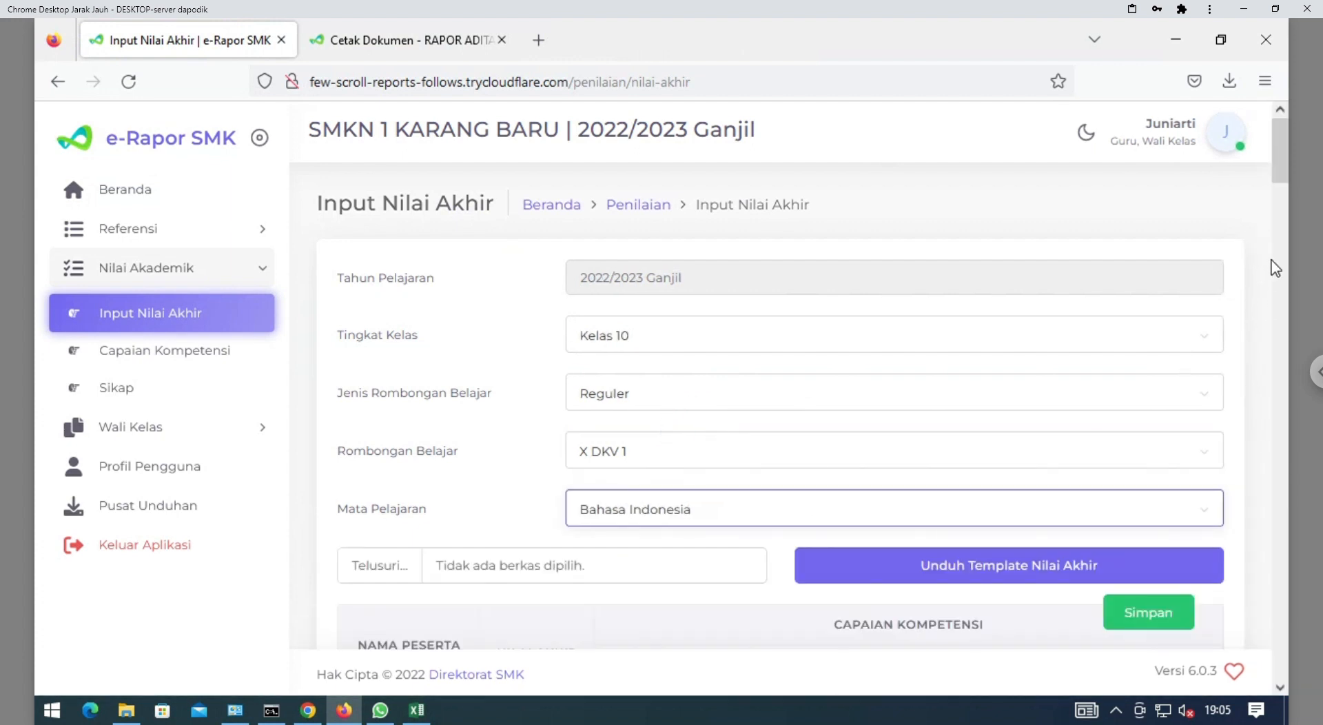
{"action": "scroll", "coordinate": [1280, 193], "scroll_direction": "down", "scroll_amount": 2}
{"action": "scroll", "coordinate": [1280, 193], "scroll_direction": "down", "scroll_amount": 8}
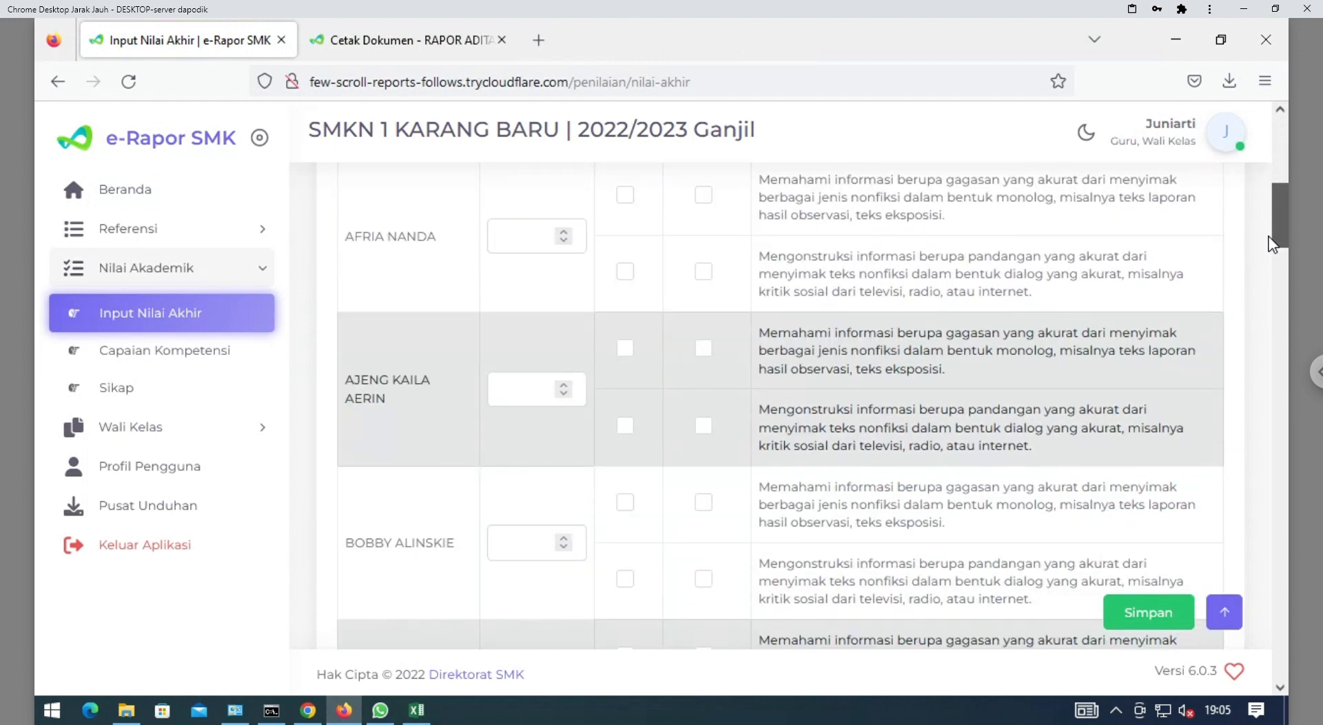
{"action": "scroll", "coordinate": [1272, 238], "scroll_direction": "down", "scroll_amount": 3}
{"action": "scroll", "coordinate": [1272, 234], "scroll_direction": "up", "scroll_amount": 4}
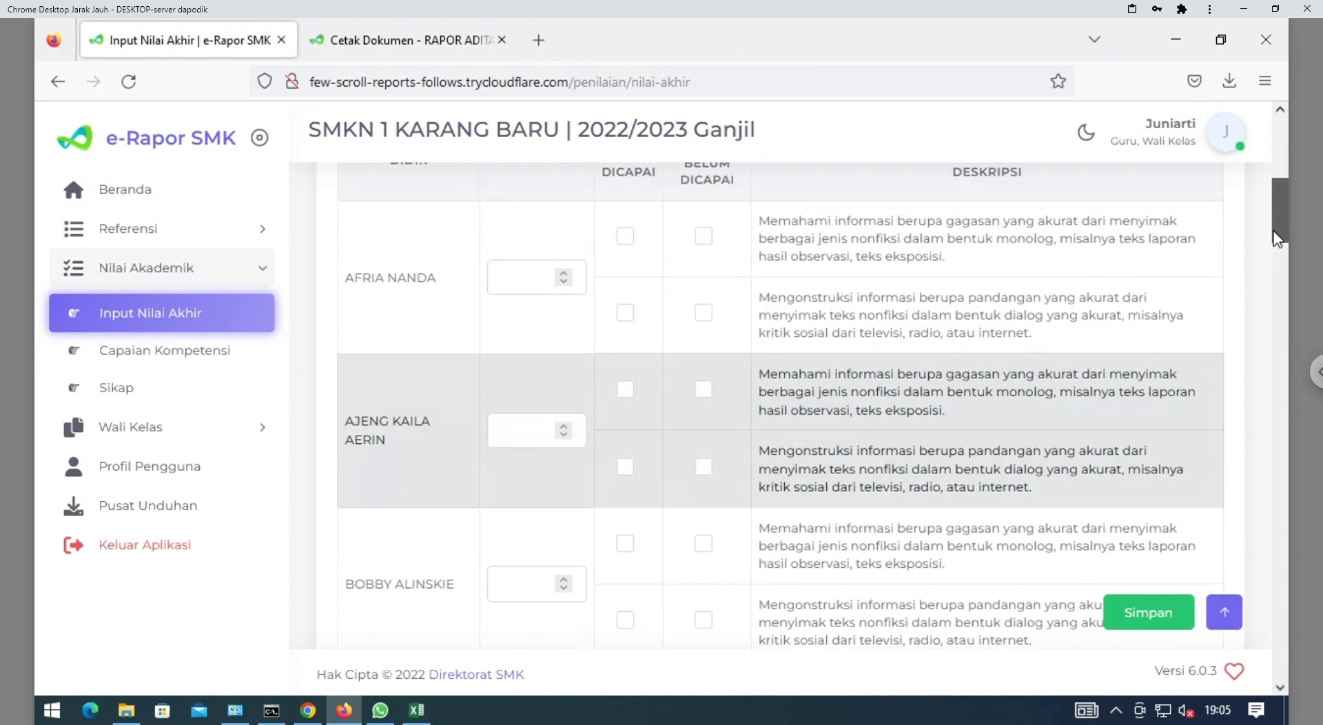